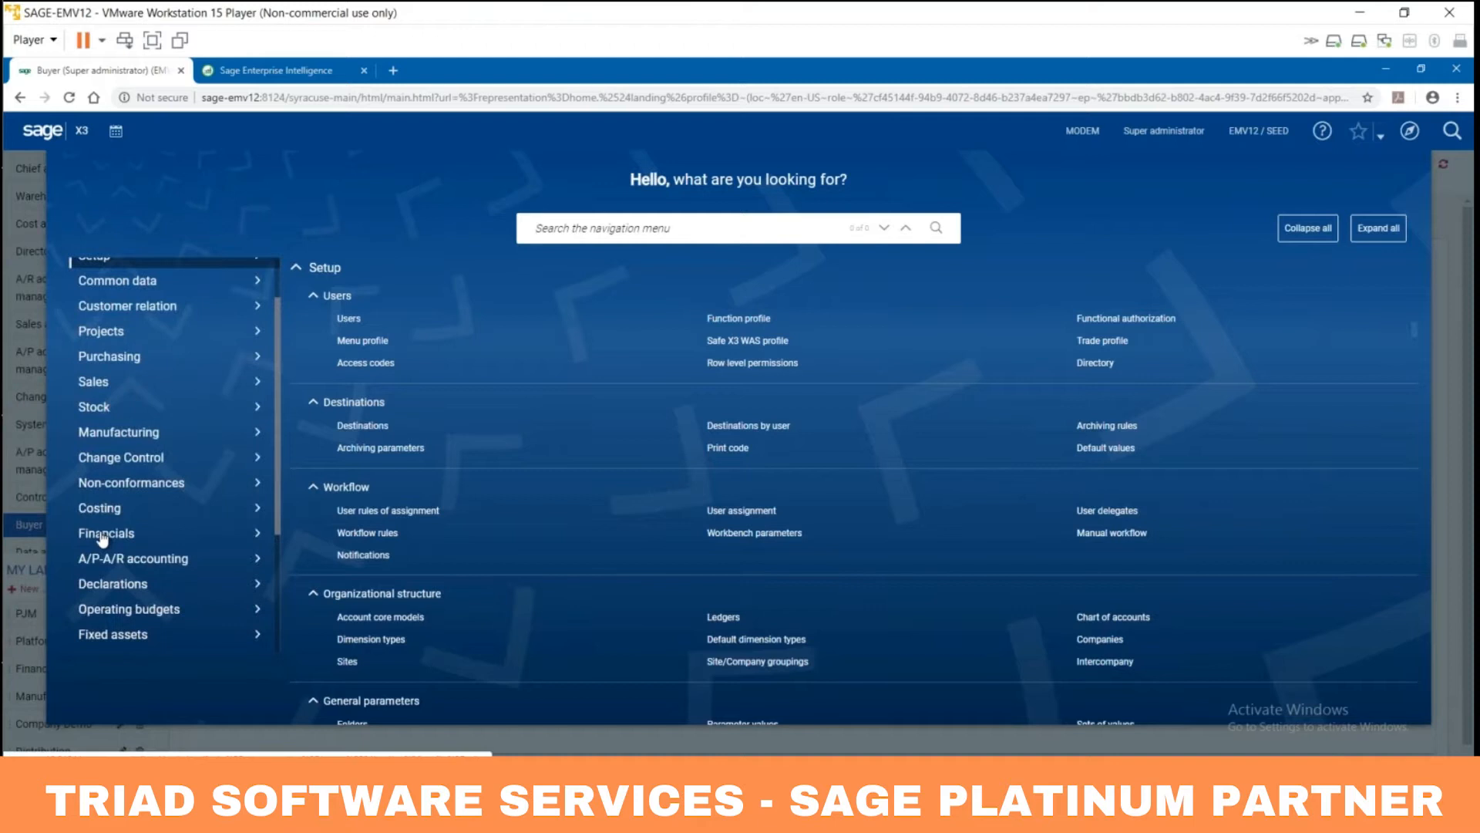
Step: Show the Financials functions (Journals, Inquiries, Matching, Current processings) in the navigation menu
{"action": "left_click", "coordinate": [103, 535]}
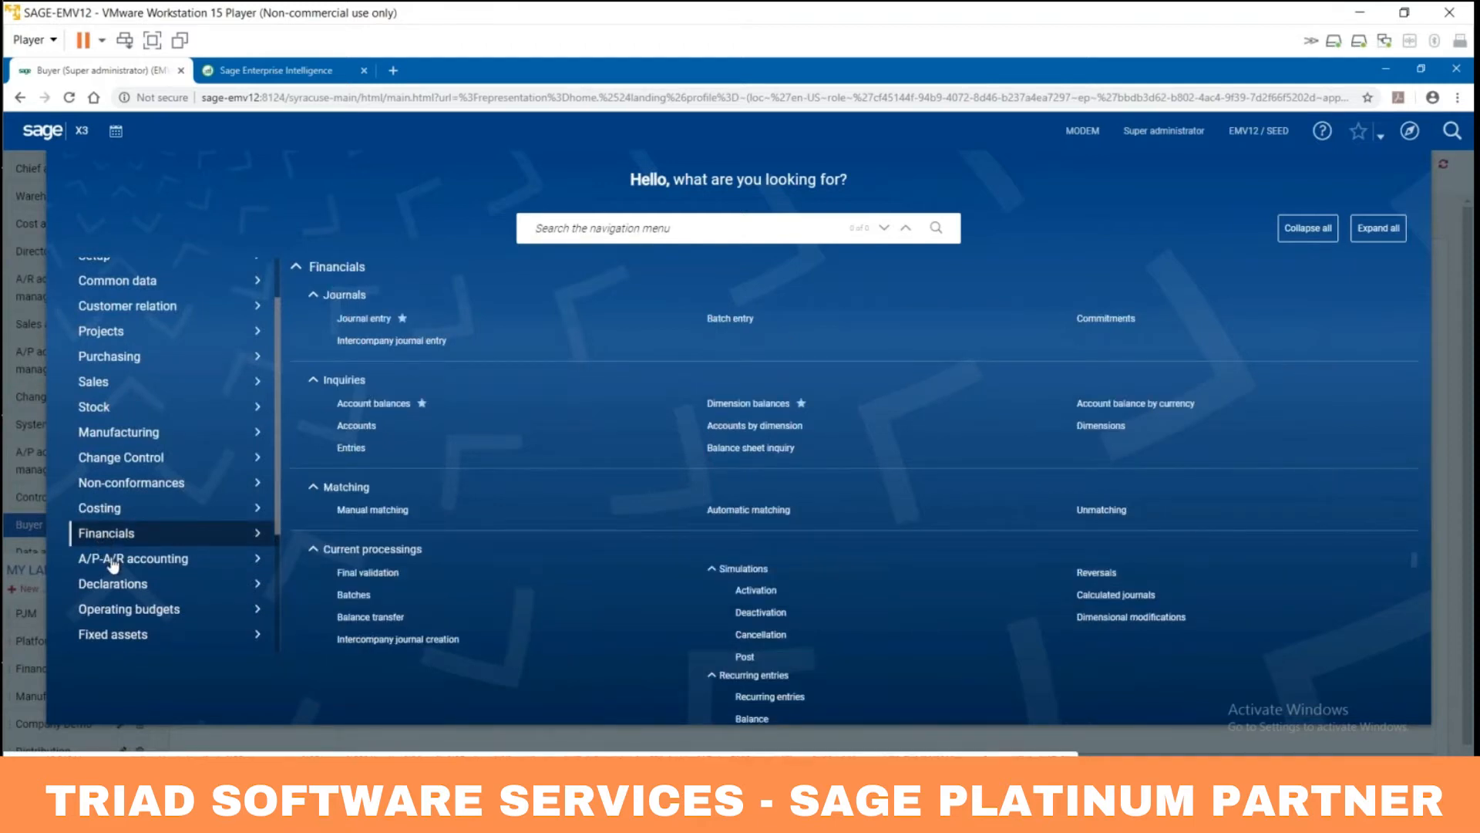
Step: Browse the A/P-A/R accounting and Purchasing functions, then close the menu back to the Late Orders flow
{"action": "left_click", "coordinate": [113, 562]}
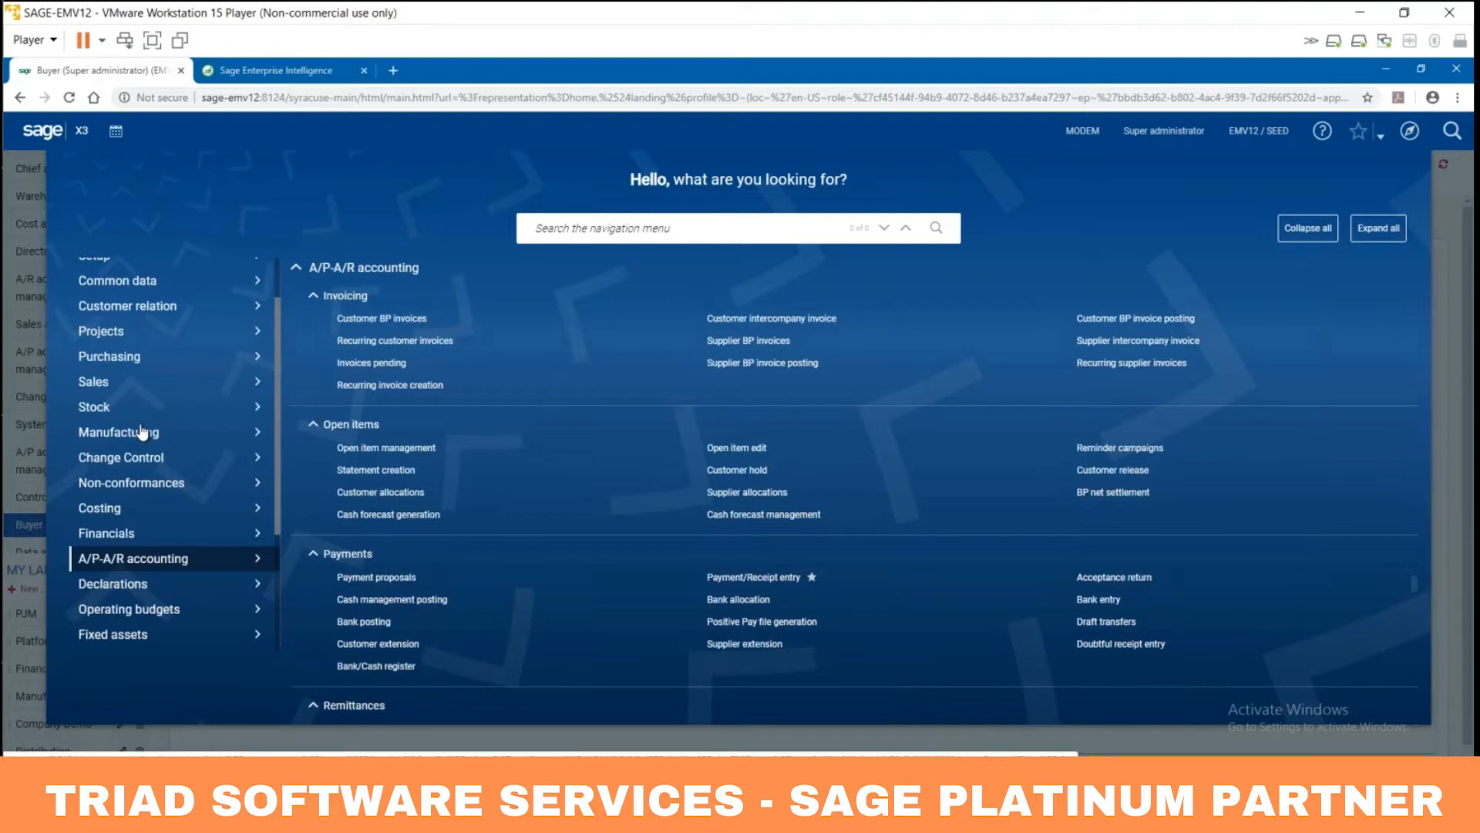
{"action": "left_click", "coordinate": [124, 364]}
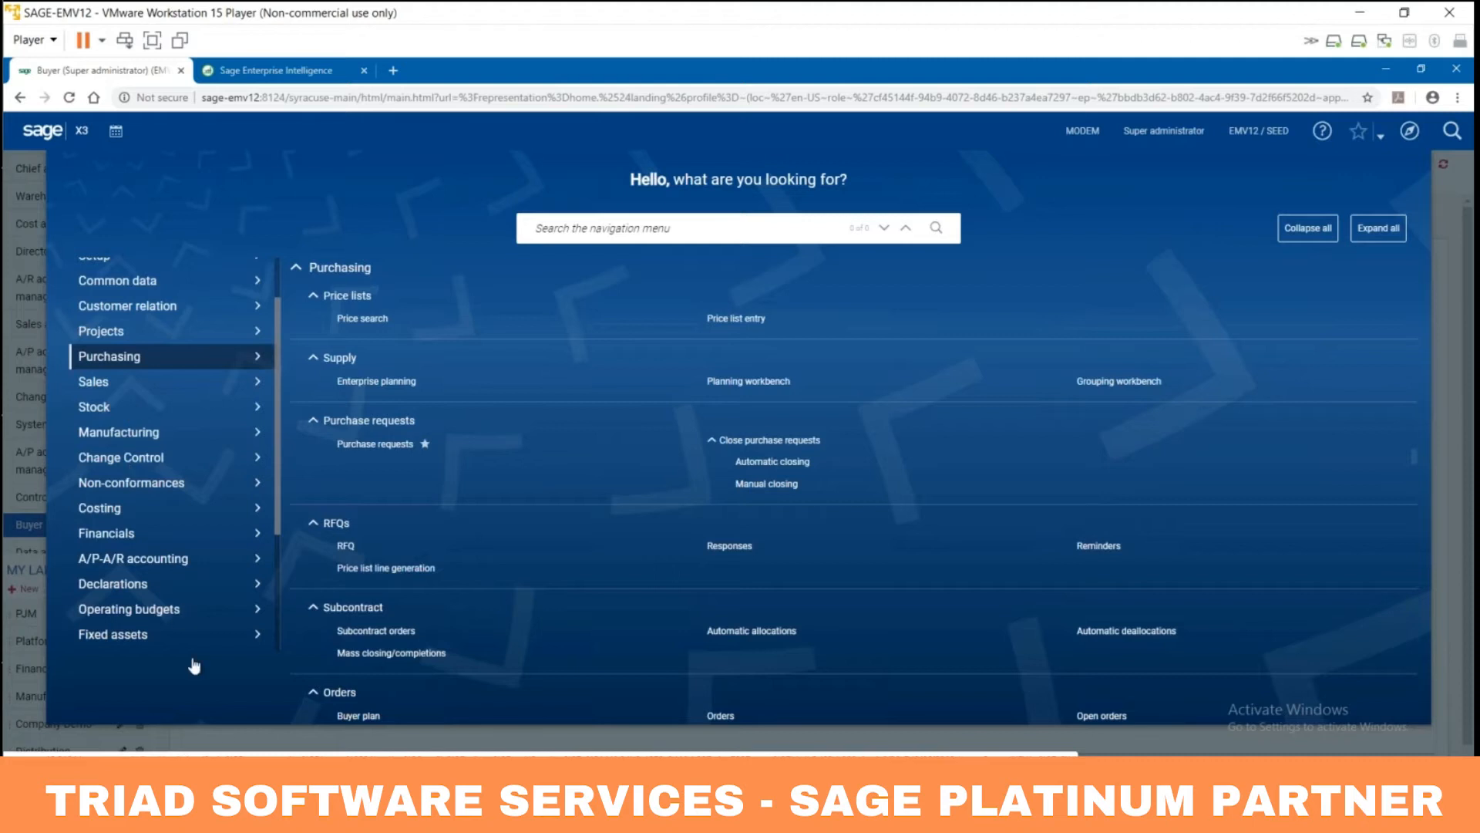
{"action": "left_click", "coordinate": [215, 742]}
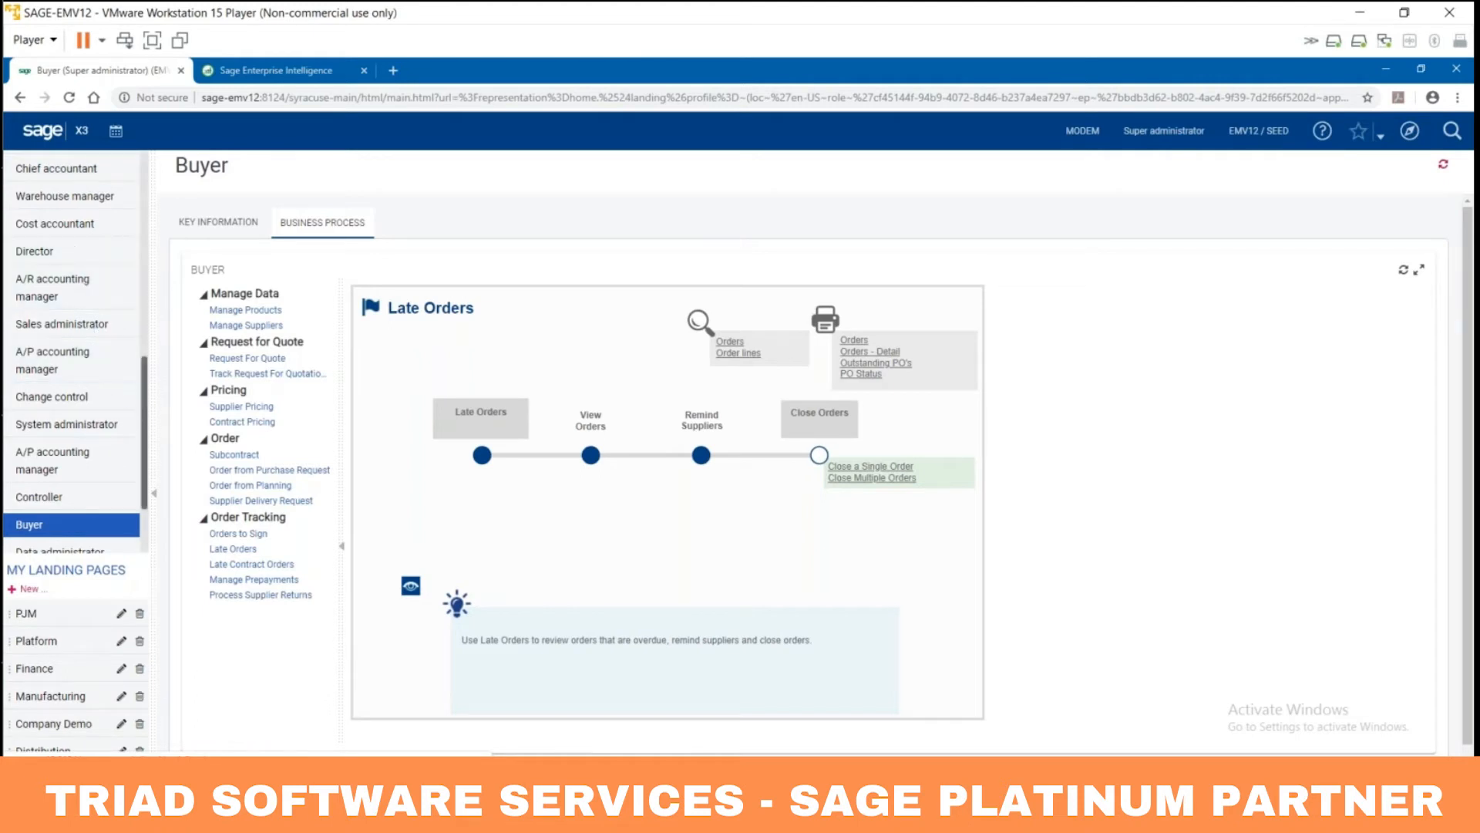
Step: Step through the Manage Suppliers, Request For Quote and Order from Purchase Request maps, then start a purchase order
{"action": "left_click_drag", "start_coordinate": [144, 414], "coordinate": [135, 451]}
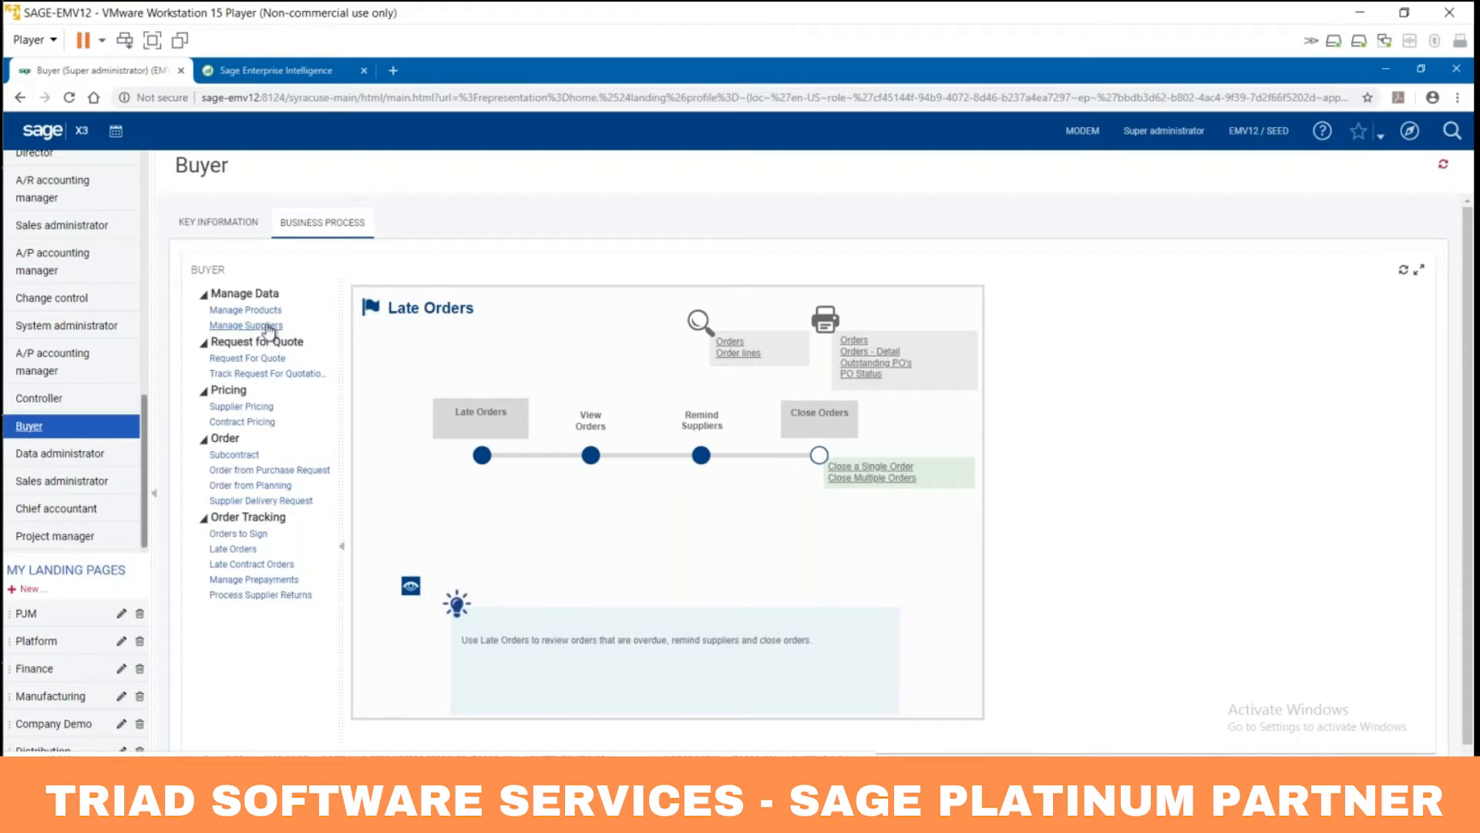
{"action": "left_click", "coordinate": [262, 325]}
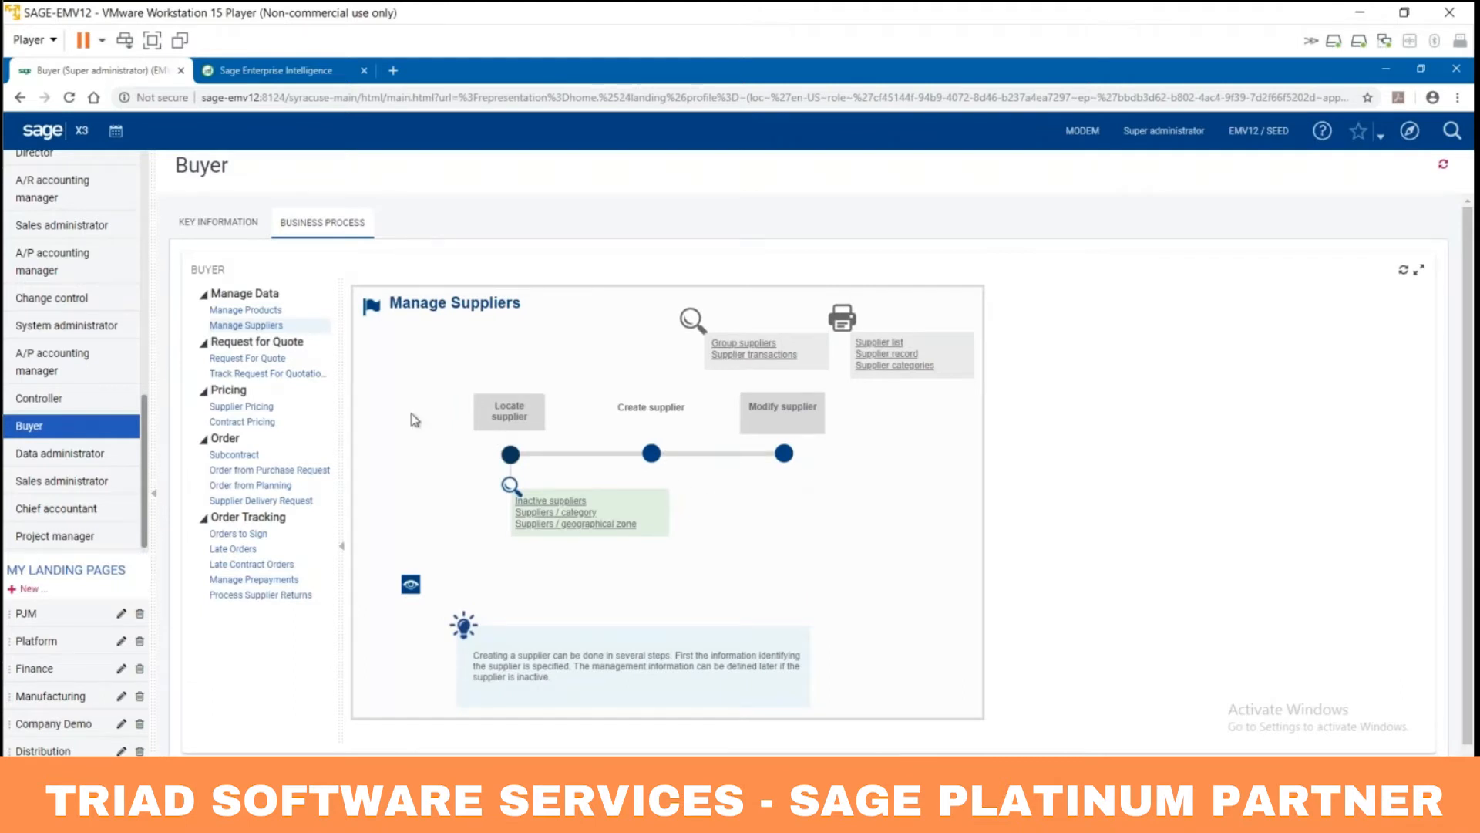
{"action": "left_click", "coordinate": [250, 359]}
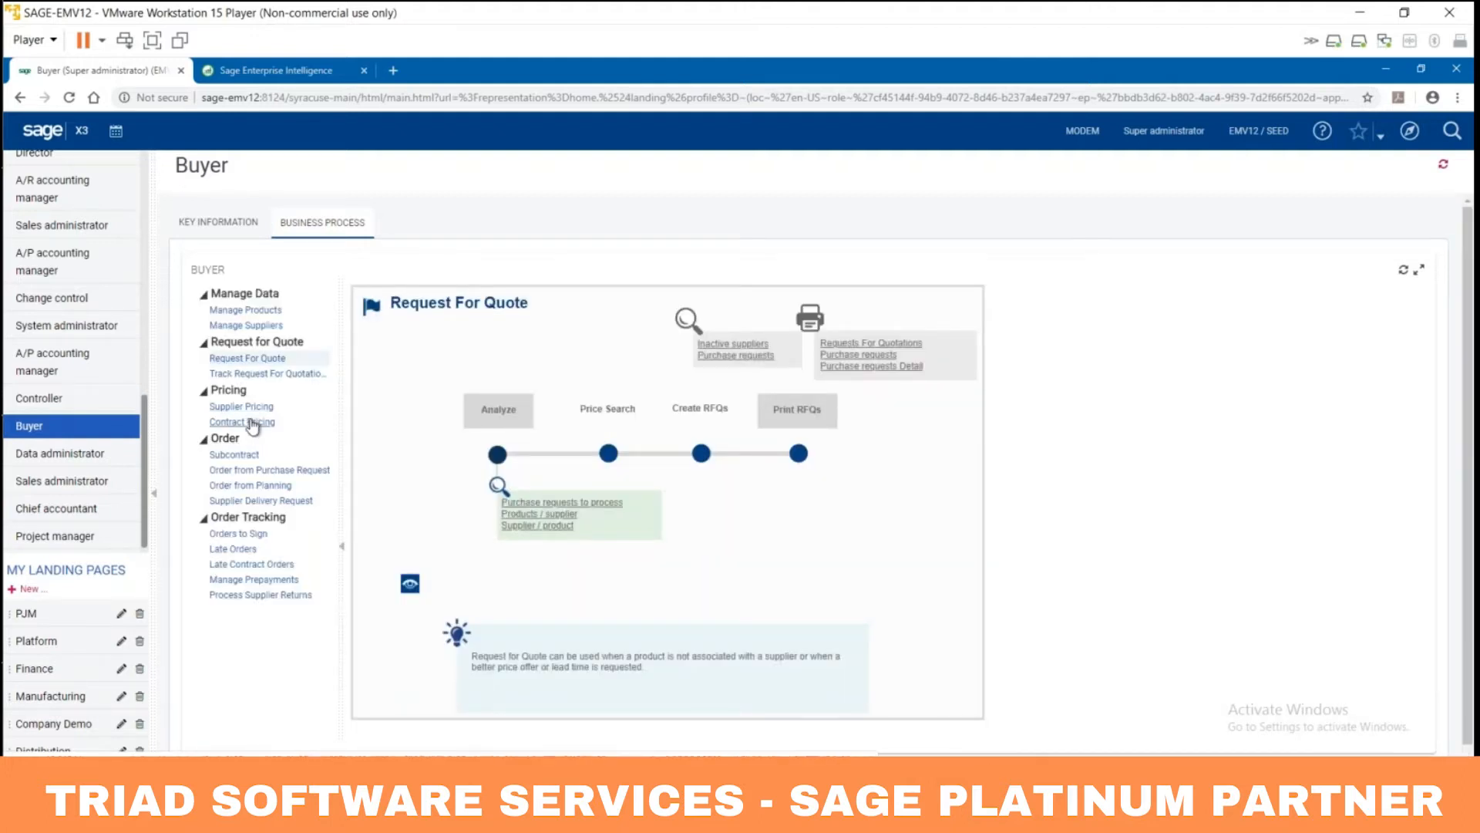
{"action": "left_click", "coordinate": [262, 471]}
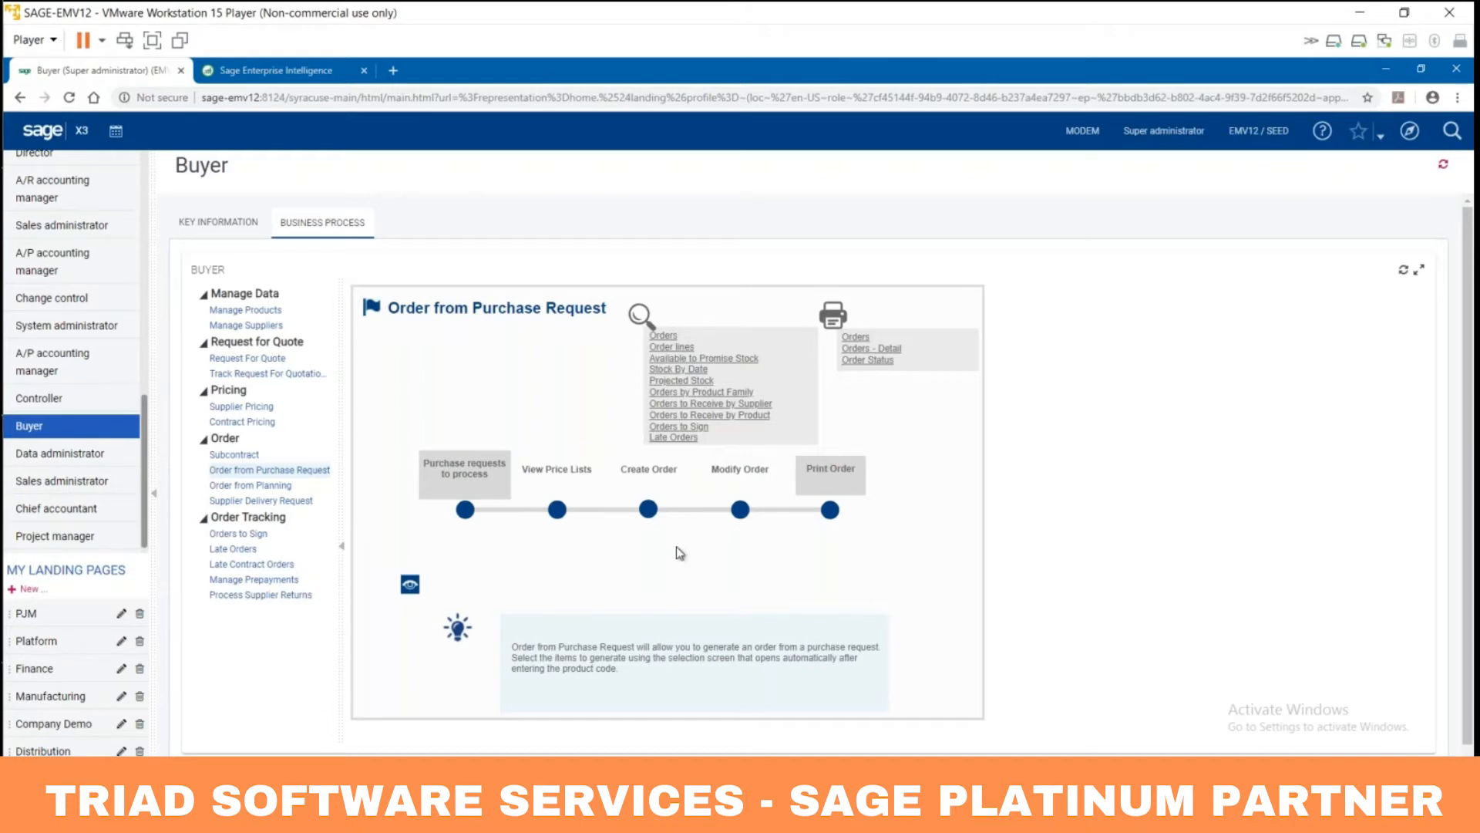
{"action": "left_click", "coordinate": [649, 513]}
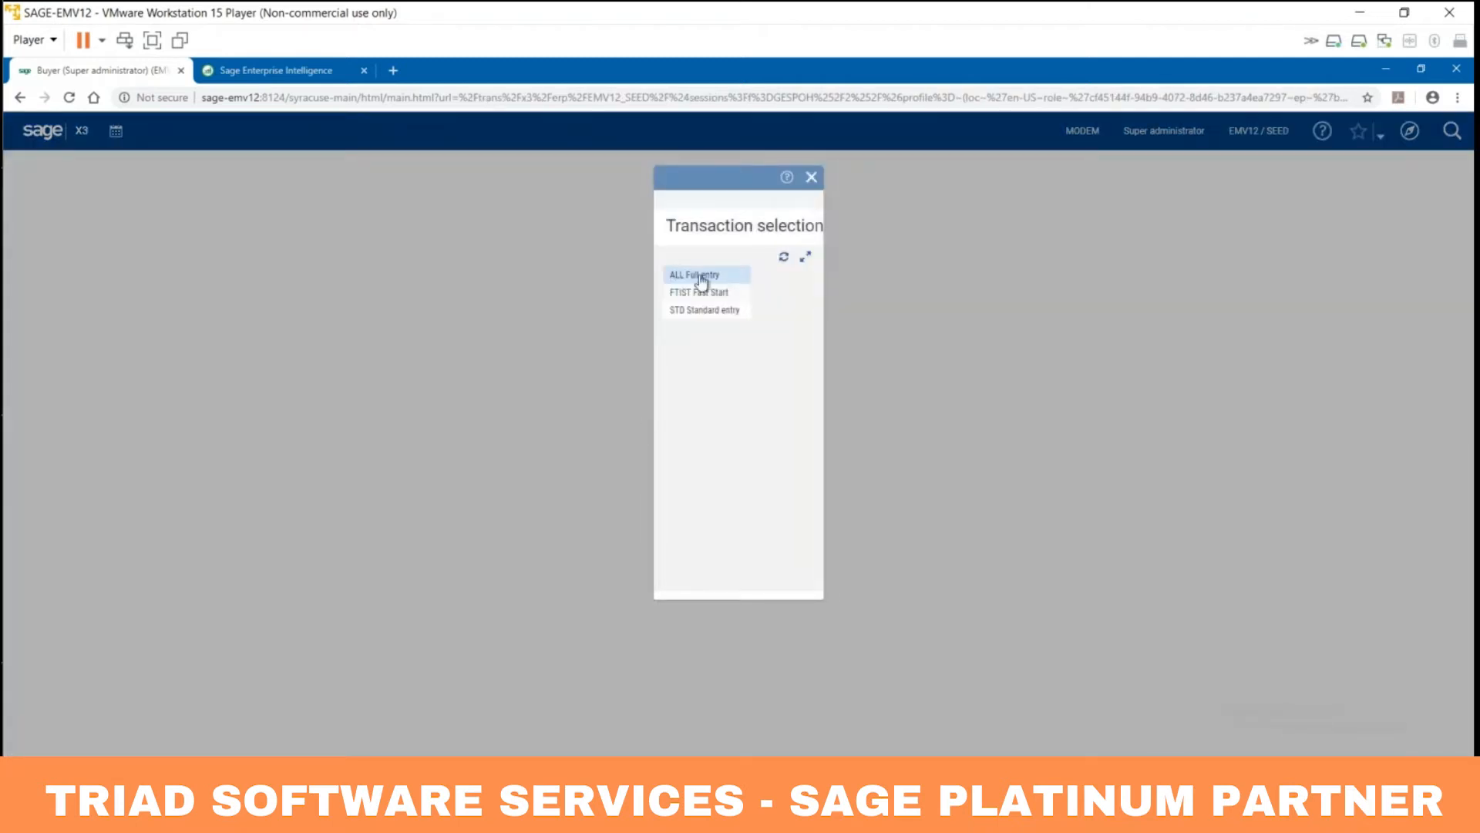
{"action": "left_click", "coordinate": [701, 278]}
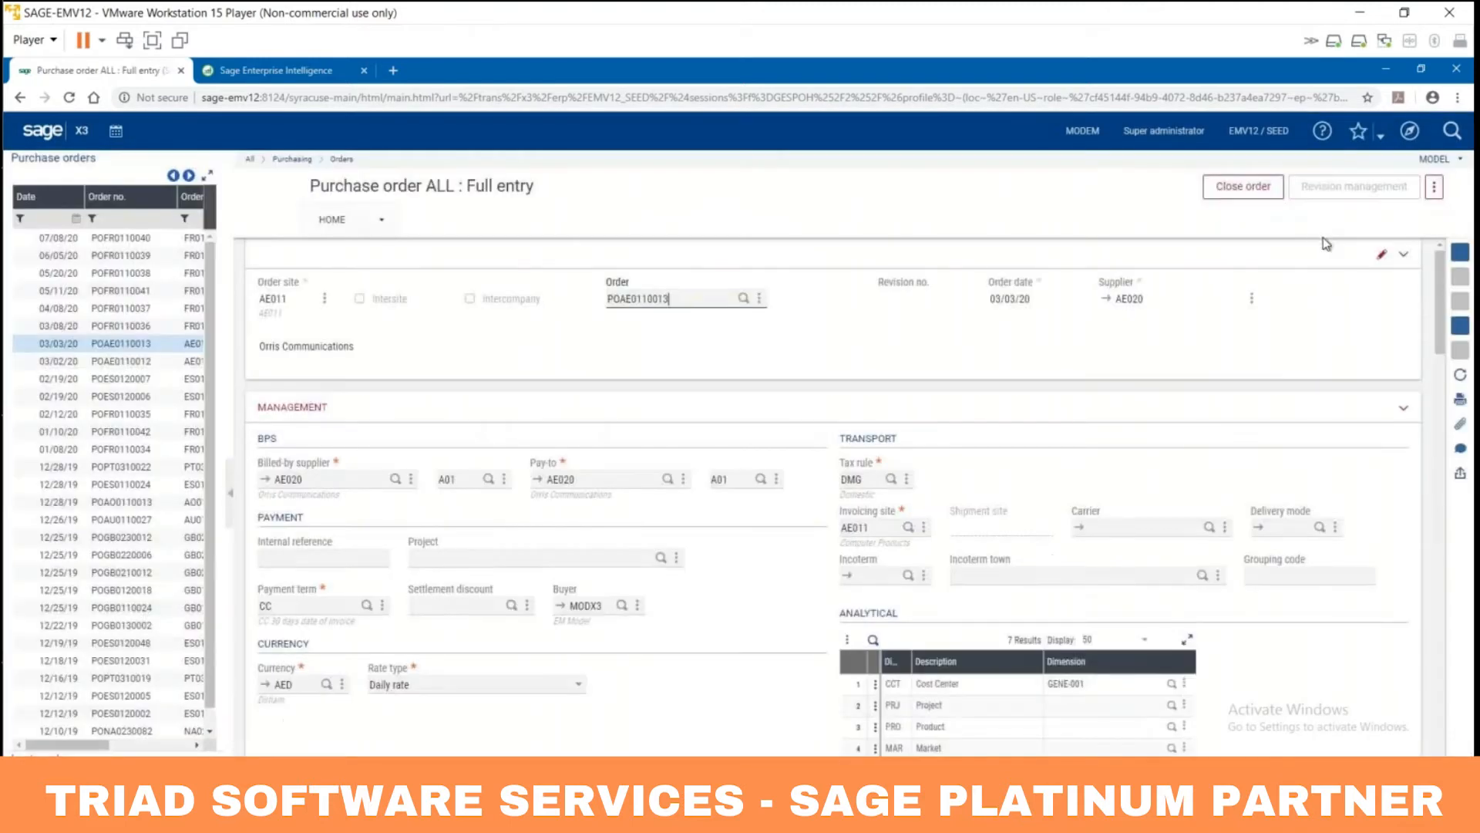
{"action": "left_click", "coordinate": [1463, 188]}
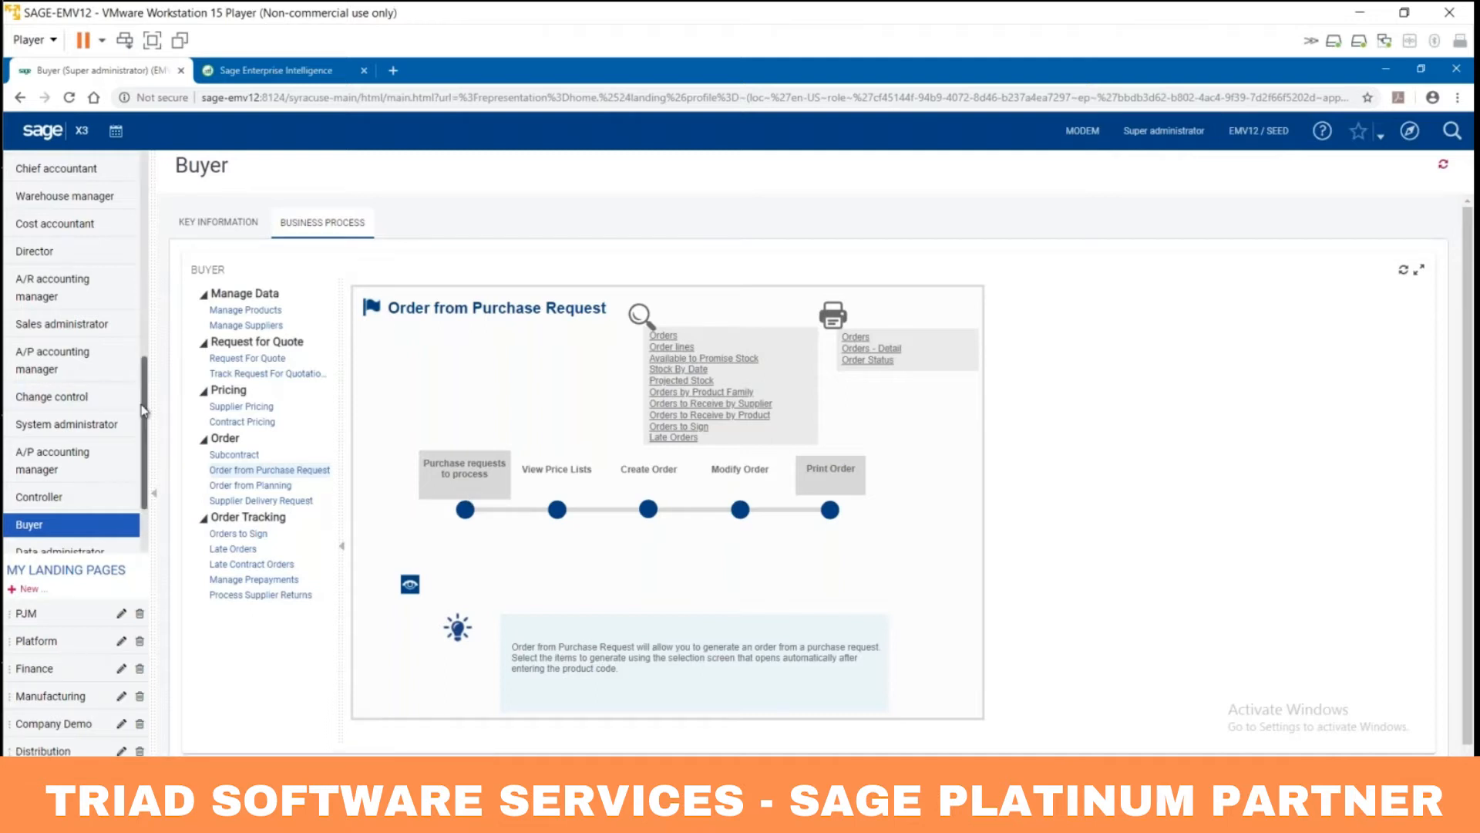
{"action": "scroll", "coordinate": [143, 410], "scroll_direction": "down", "scroll_amount": 2}
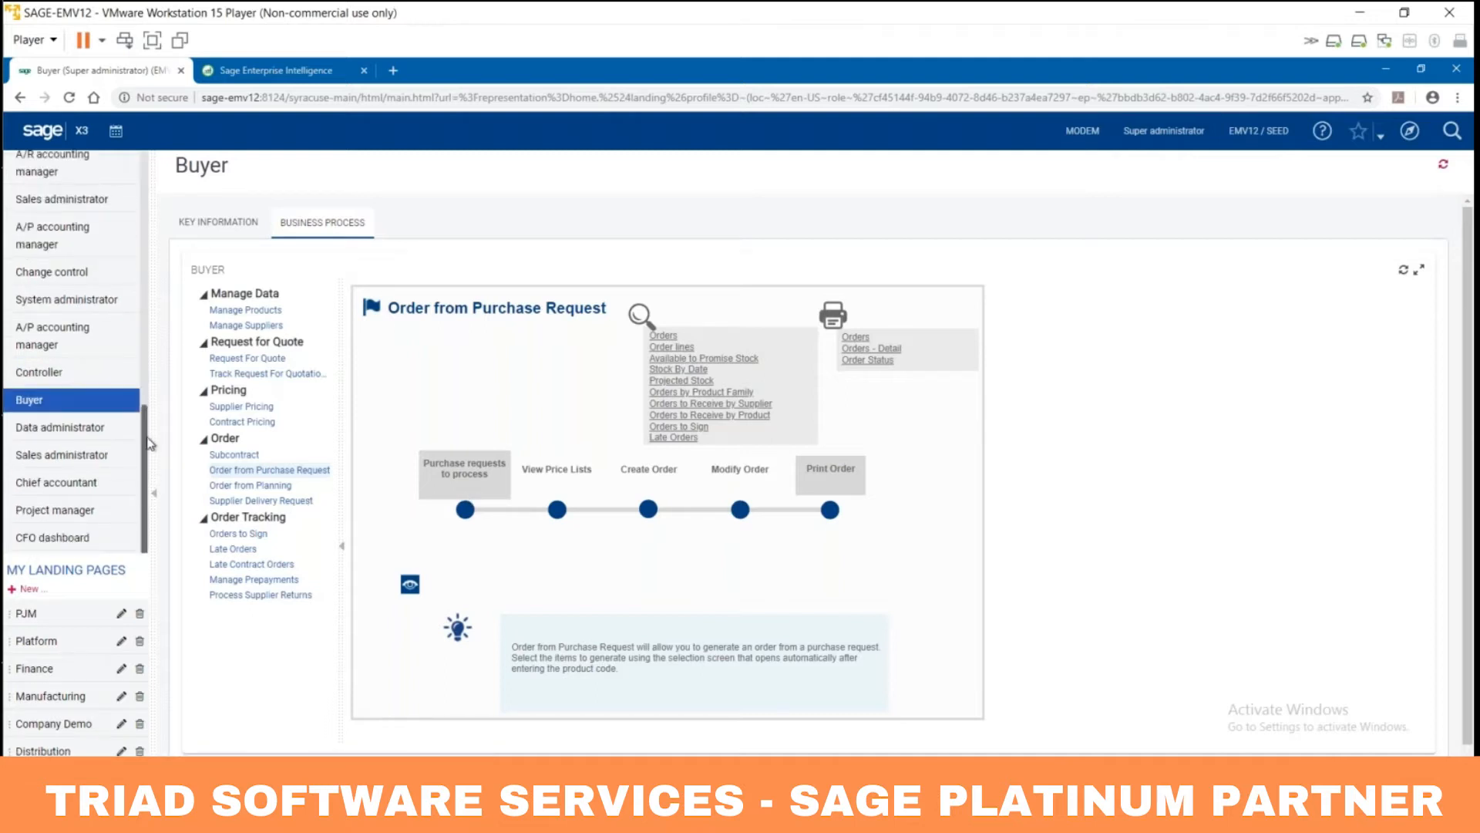
{"action": "left_click_drag", "start_coordinate": [146, 441], "coordinate": [146, 434]}
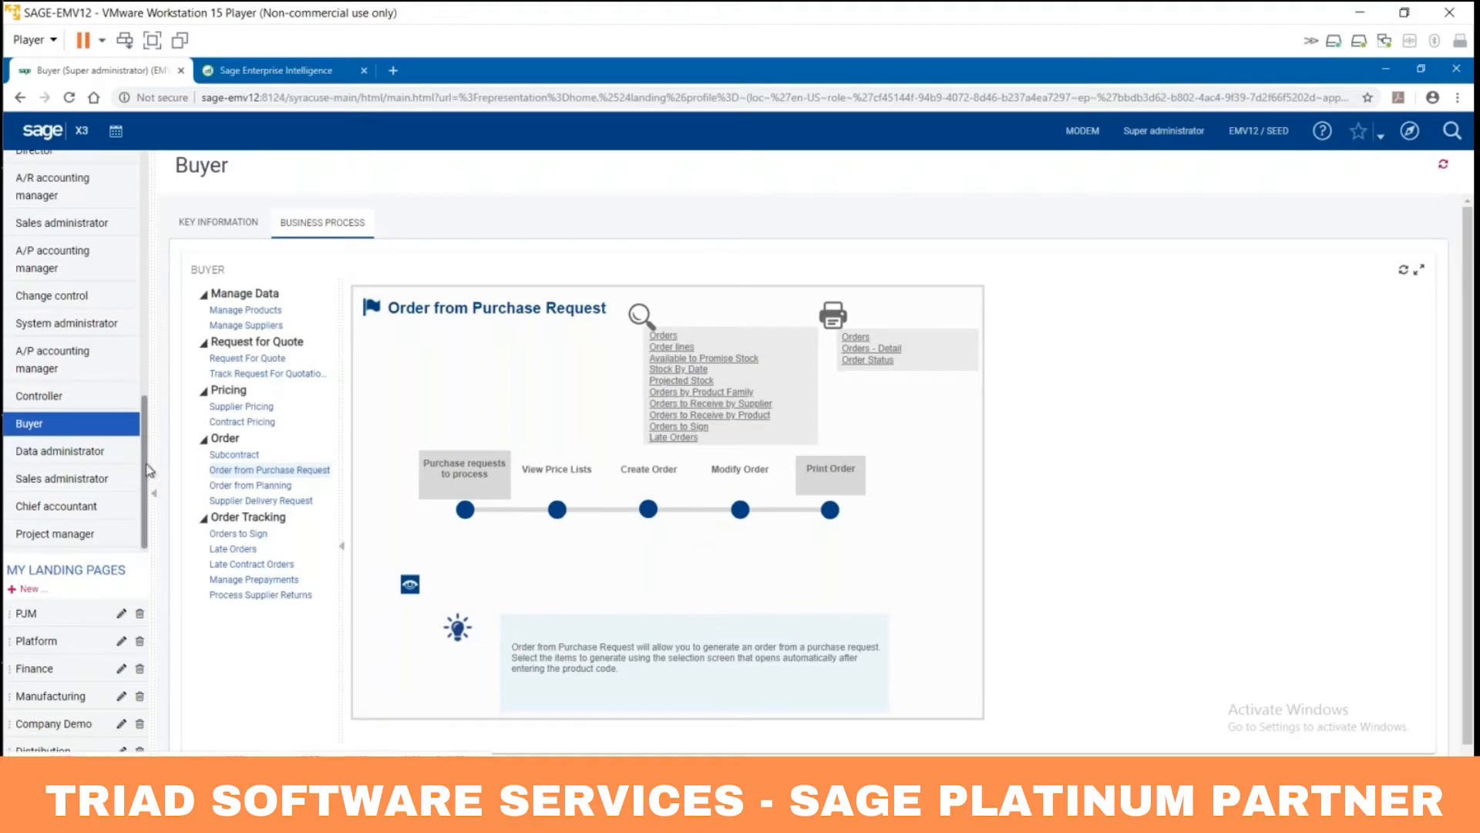
{"action": "scroll", "coordinate": [149, 470], "scroll_direction": "up", "scroll_amount": 4}
{"action": "scroll", "coordinate": [149, 470], "scroll_direction": "up", "scroll_amount": 1}
{"action": "scroll", "coordinate": [158, 455], "scroll_direction": "down", "scroll_amount": 5}
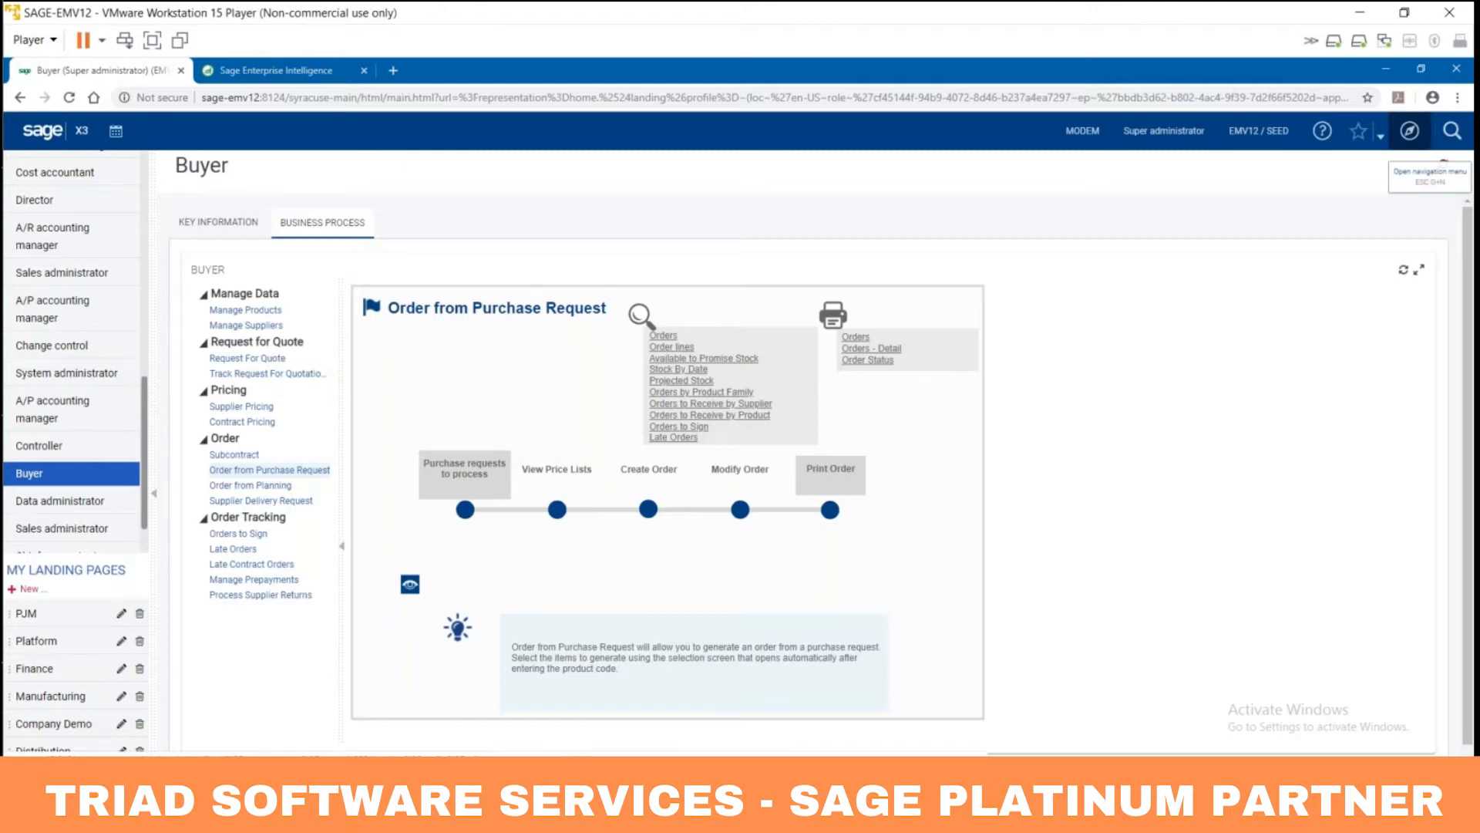
{"action": "left_click", "coordinate": [1409, 132]}
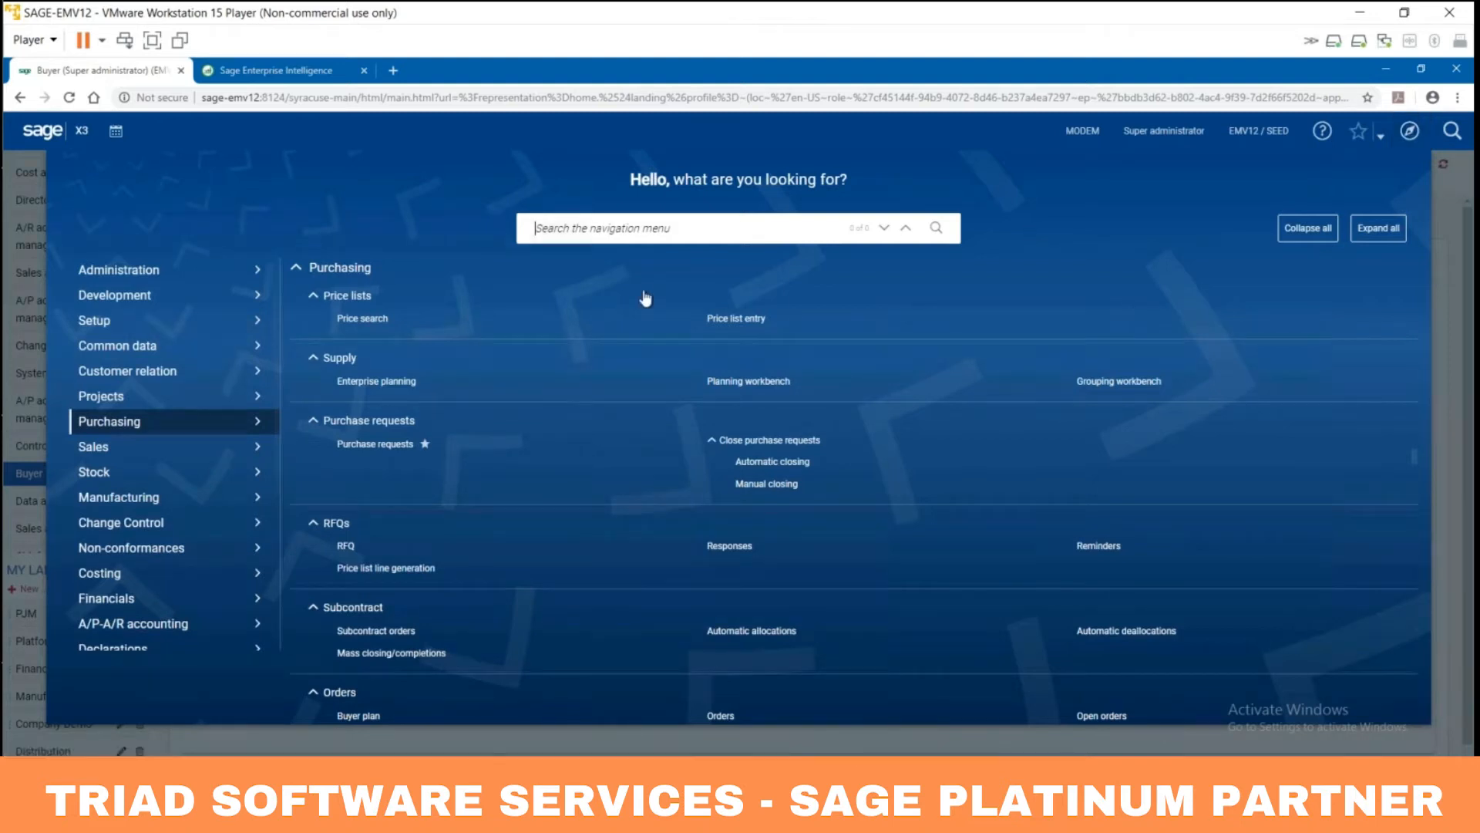
Step: Look at the Setup functions in the navigation menu, then close it back to the Buyer page
{"action": "left_click", "coordinate": [176, 324]}
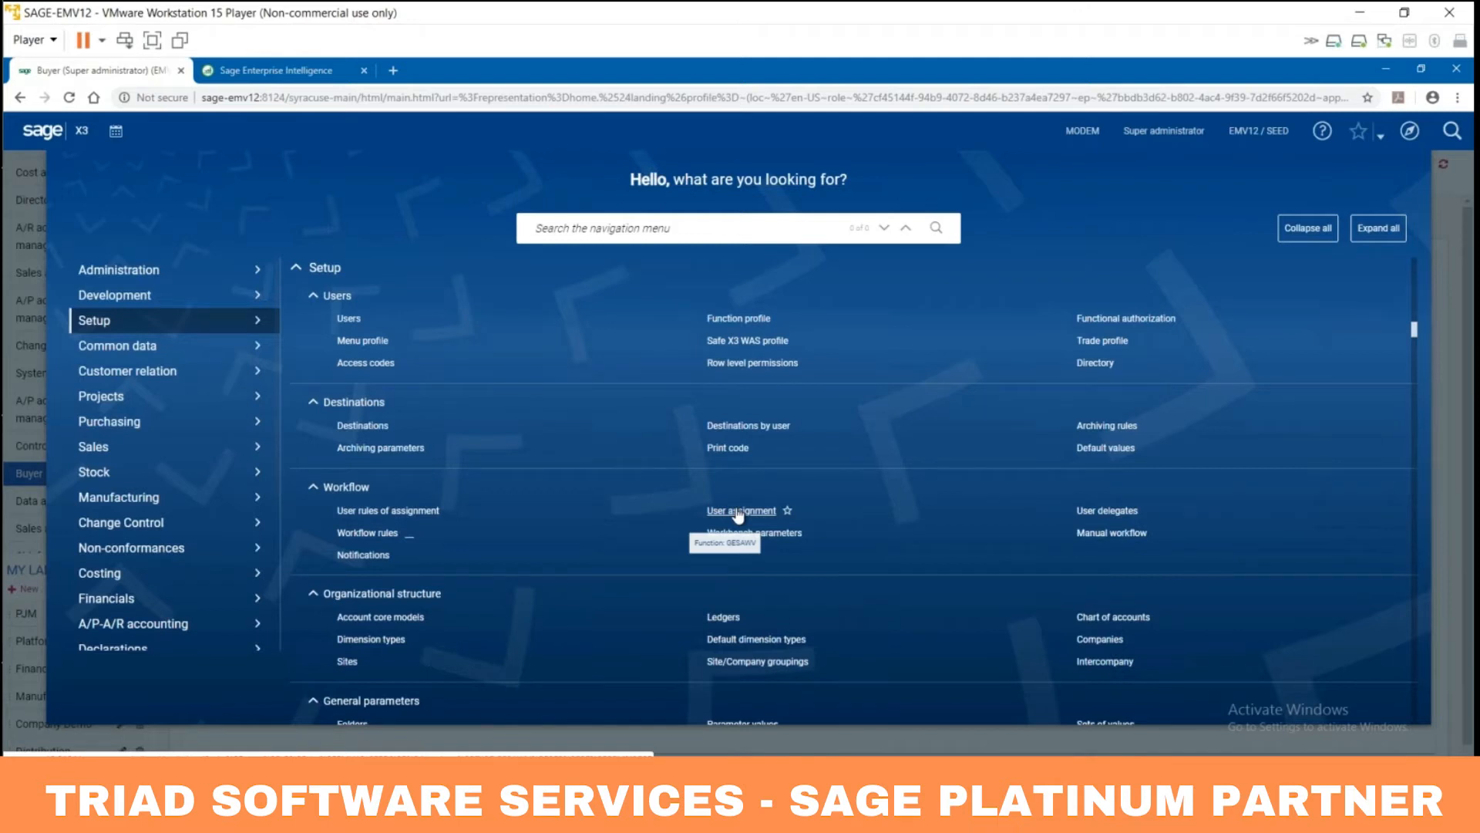
{"action": "left_click", "coordinate": [624, 746]}
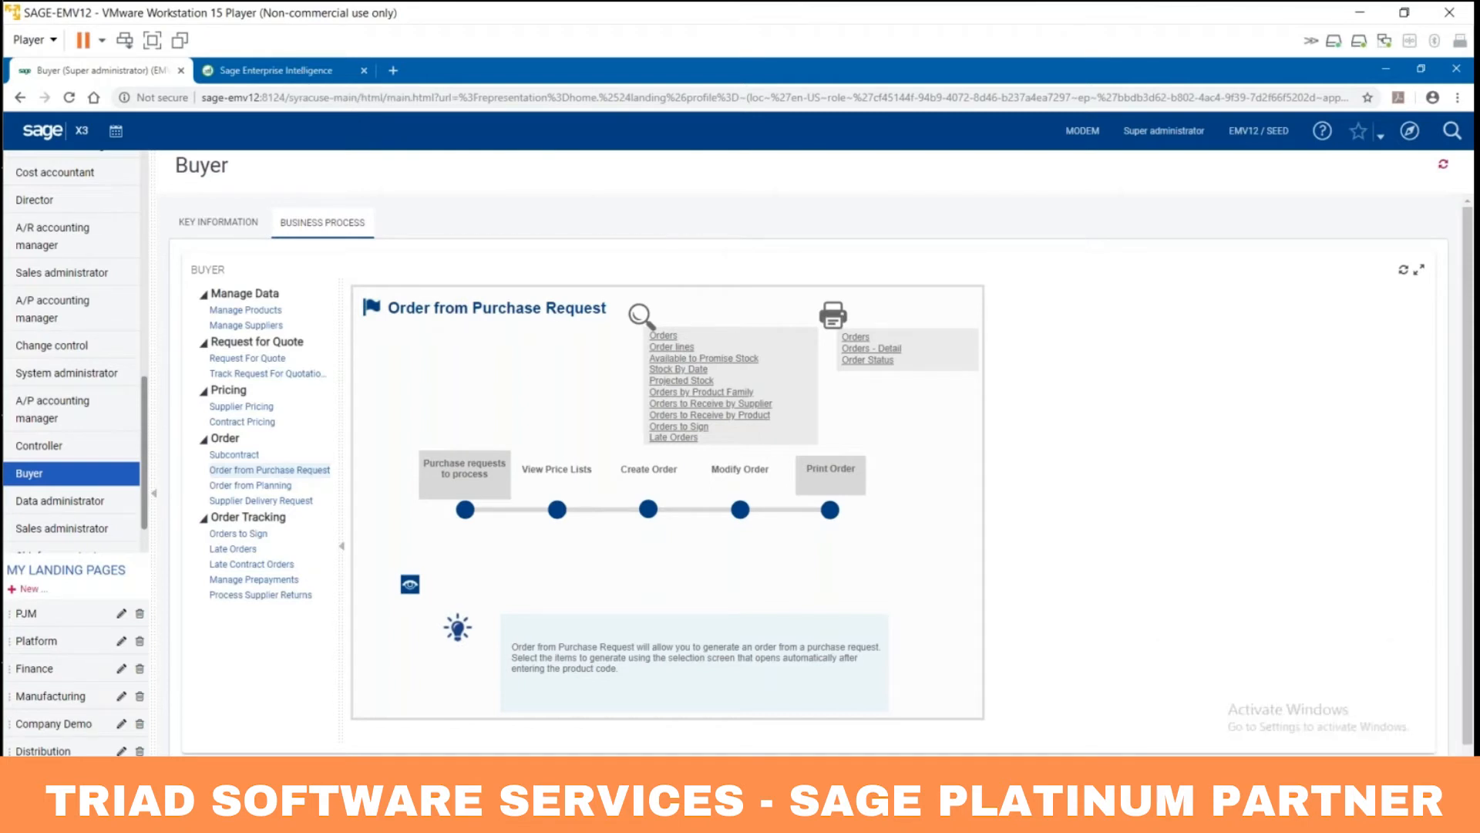
{"action": "left_click", "coordinate": [652, 510]}
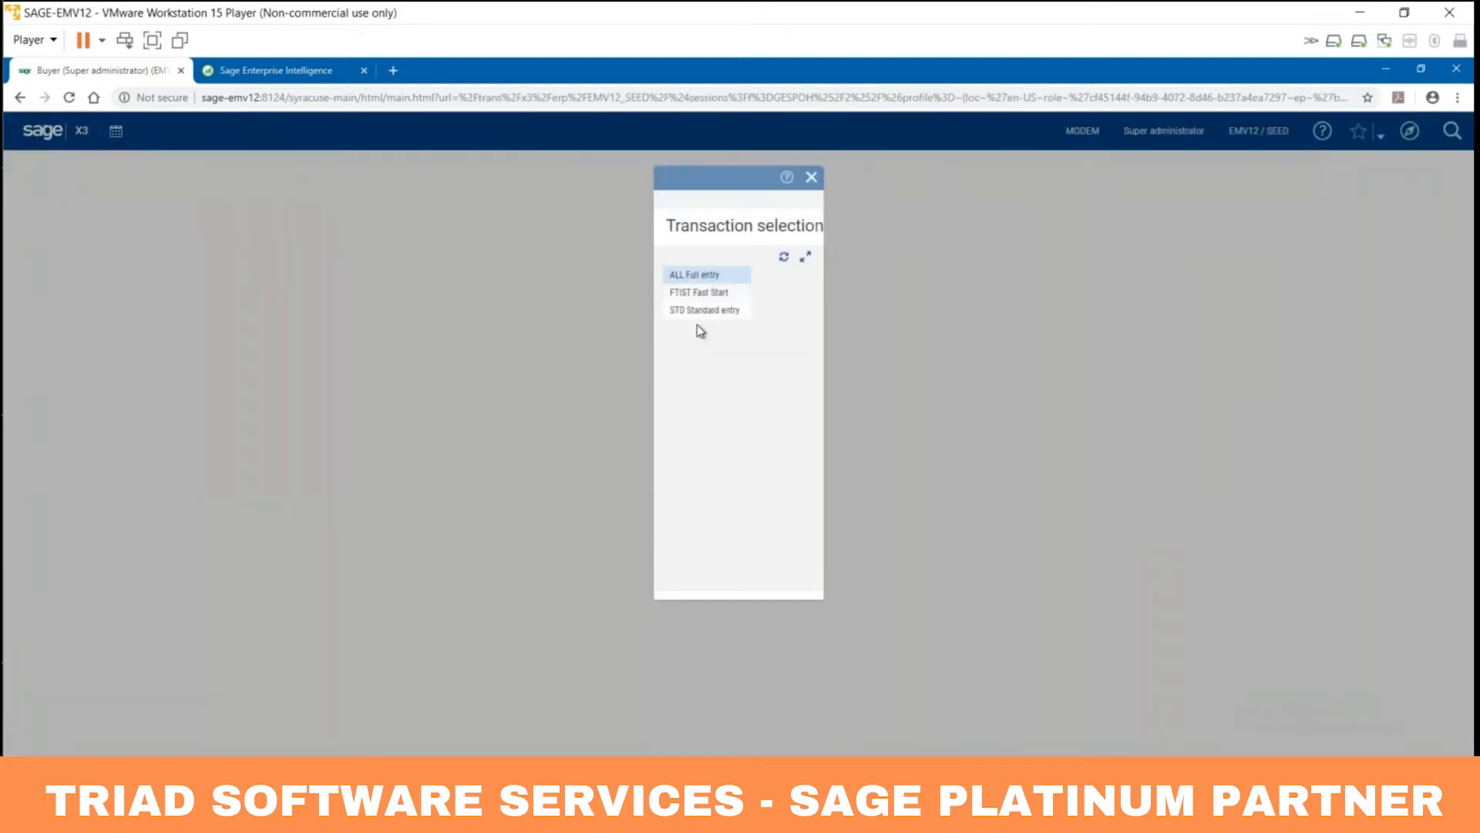
{"action": "left_click", "coordinate": [706, 276]}
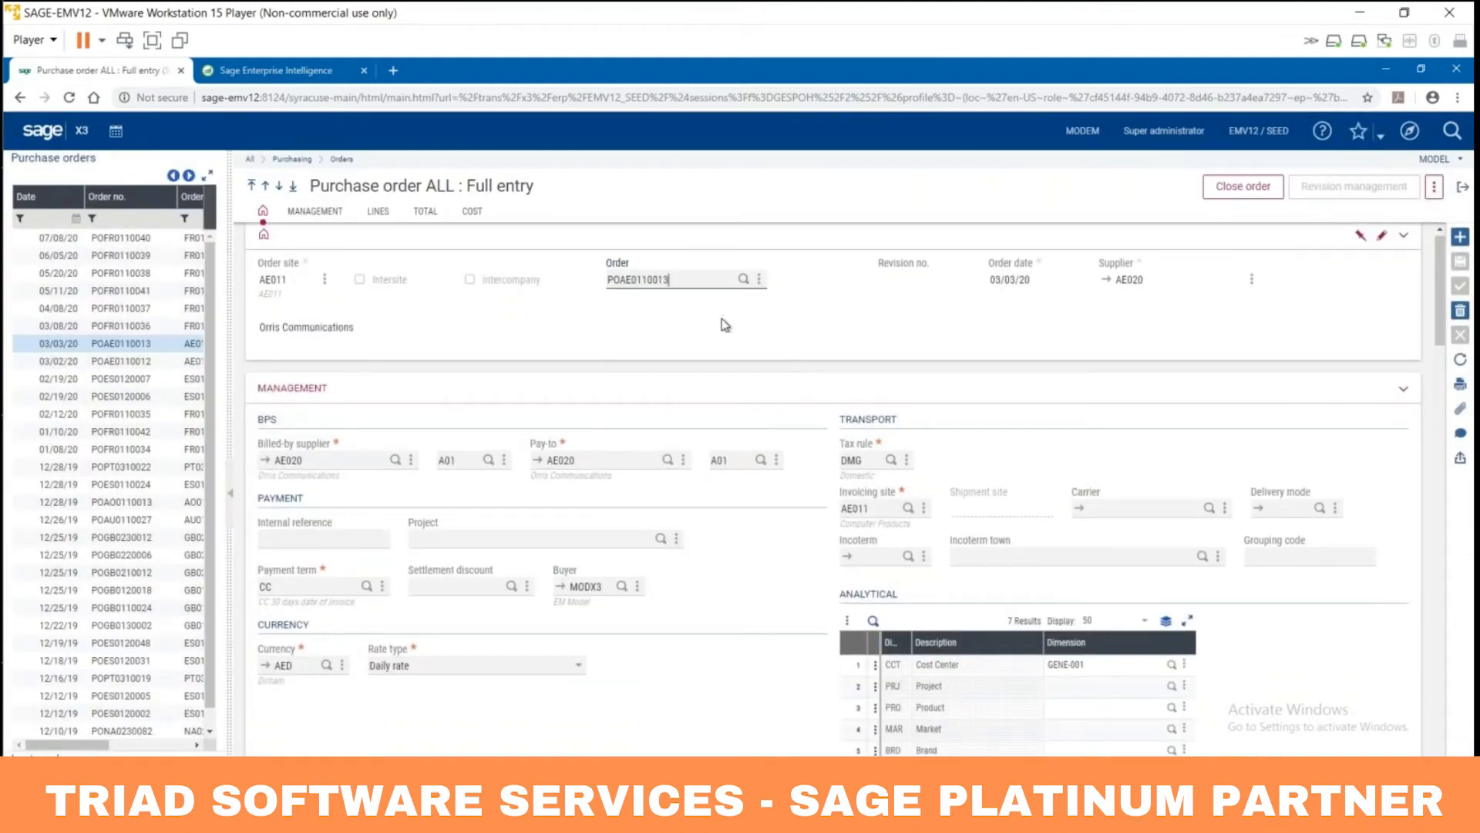
{"action": "left_click", "coordinate": [1462, 191]}
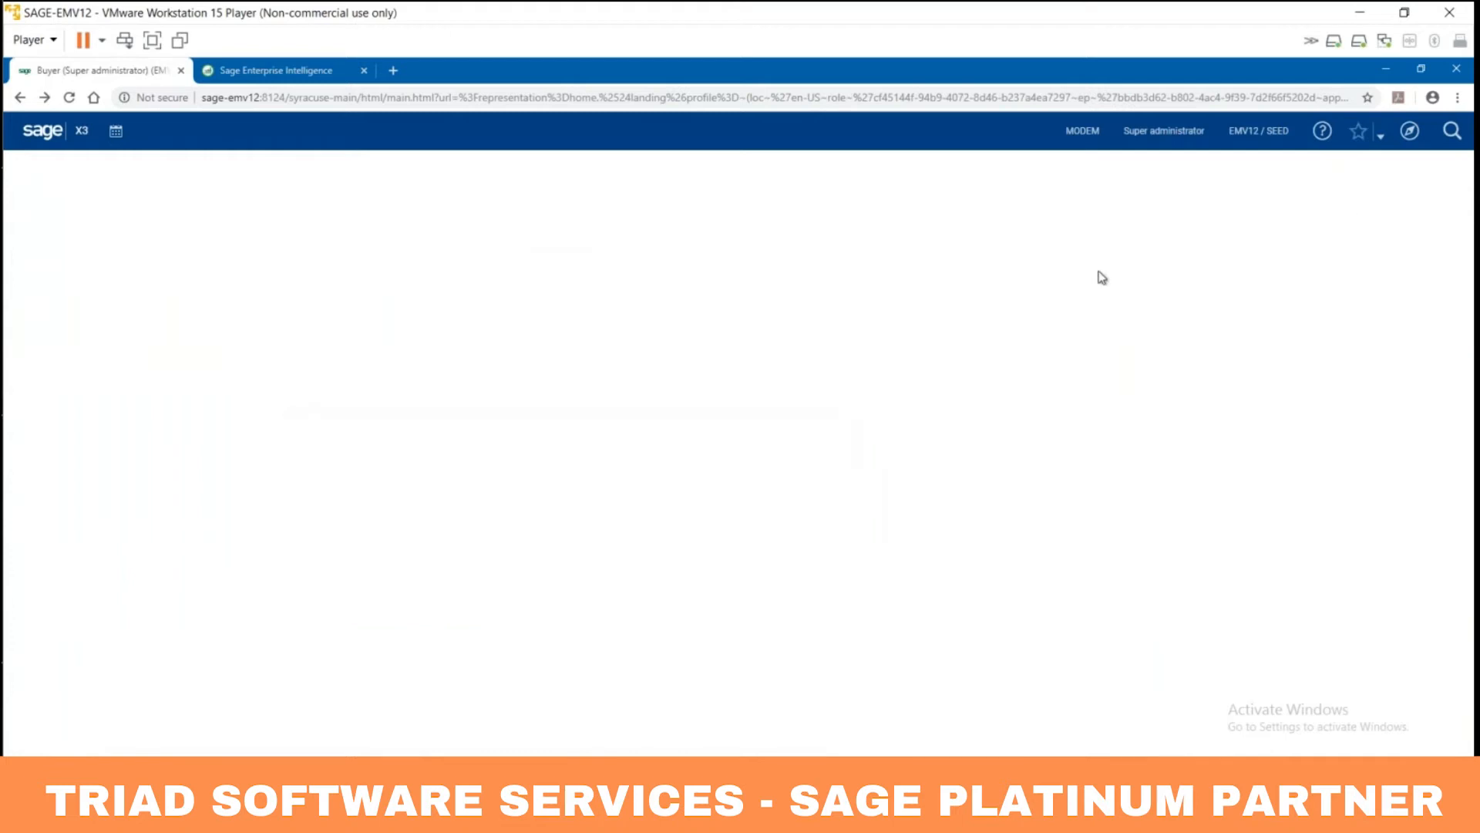
{"action": "left_click", "coordinate": [294, 74]}
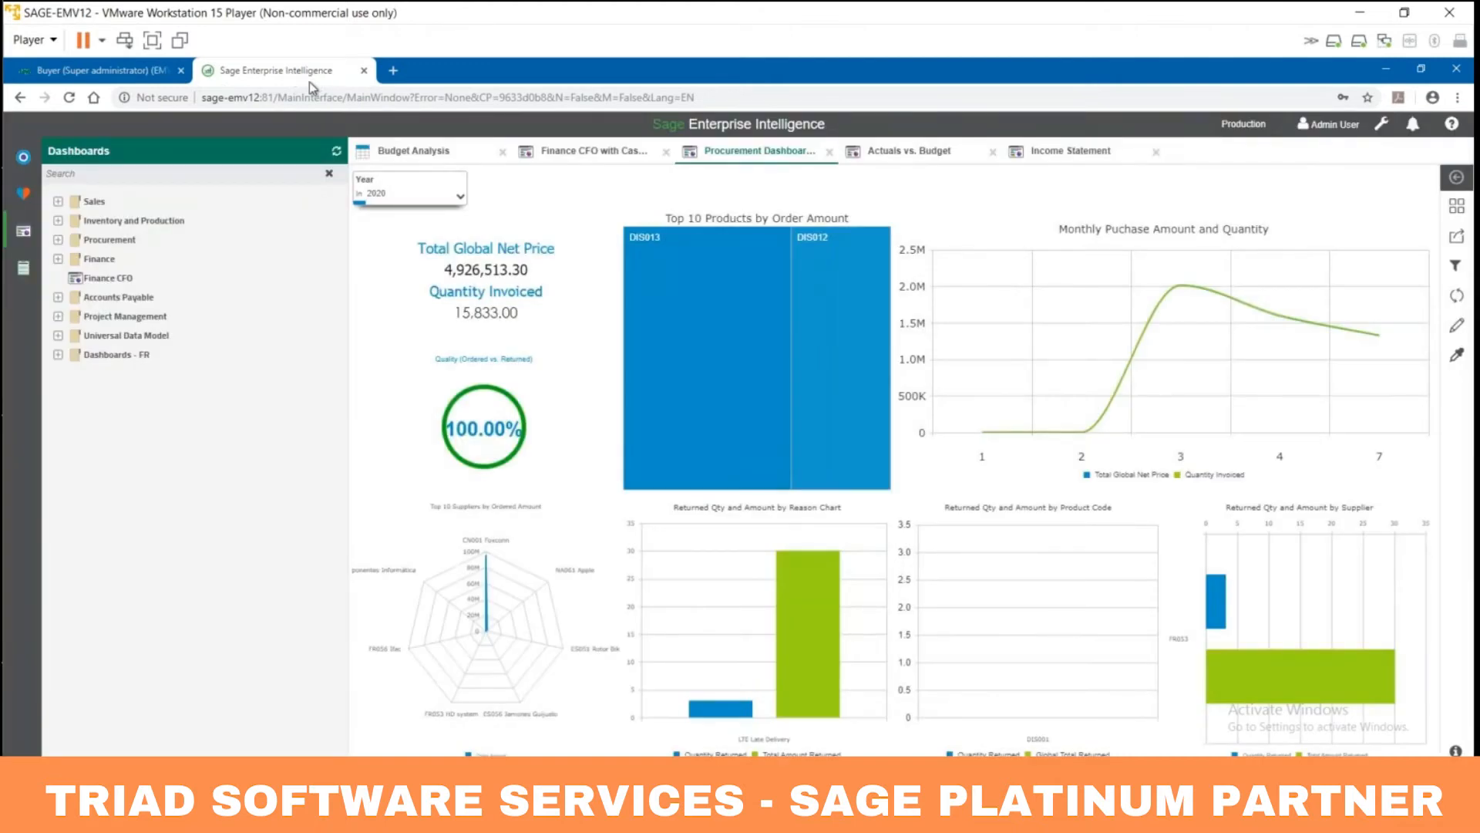
{"action": "left_click", "coordinate": [93, 66]}
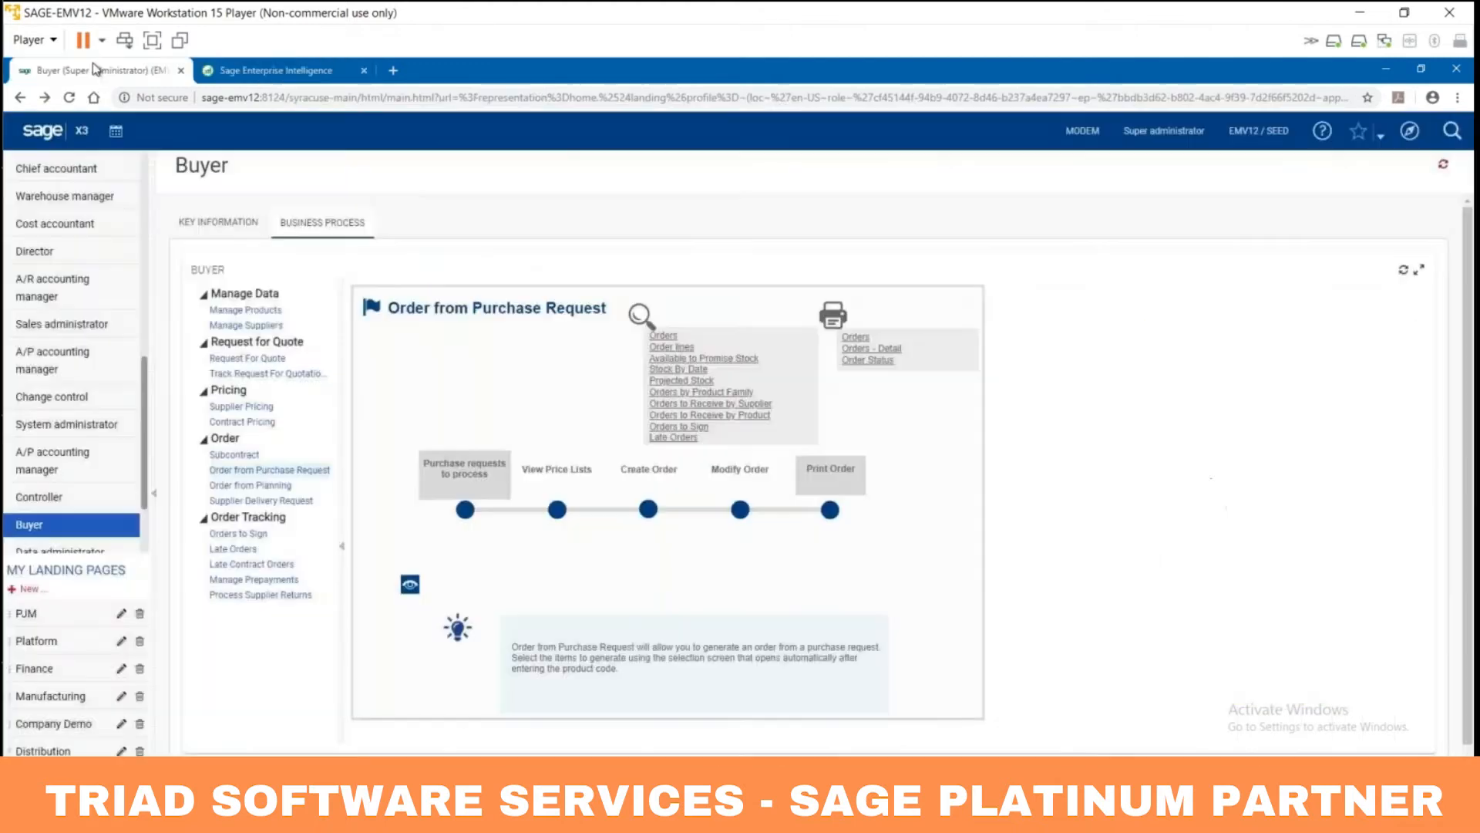
{"action": "left_click", "coordinate": [1085, 134]}
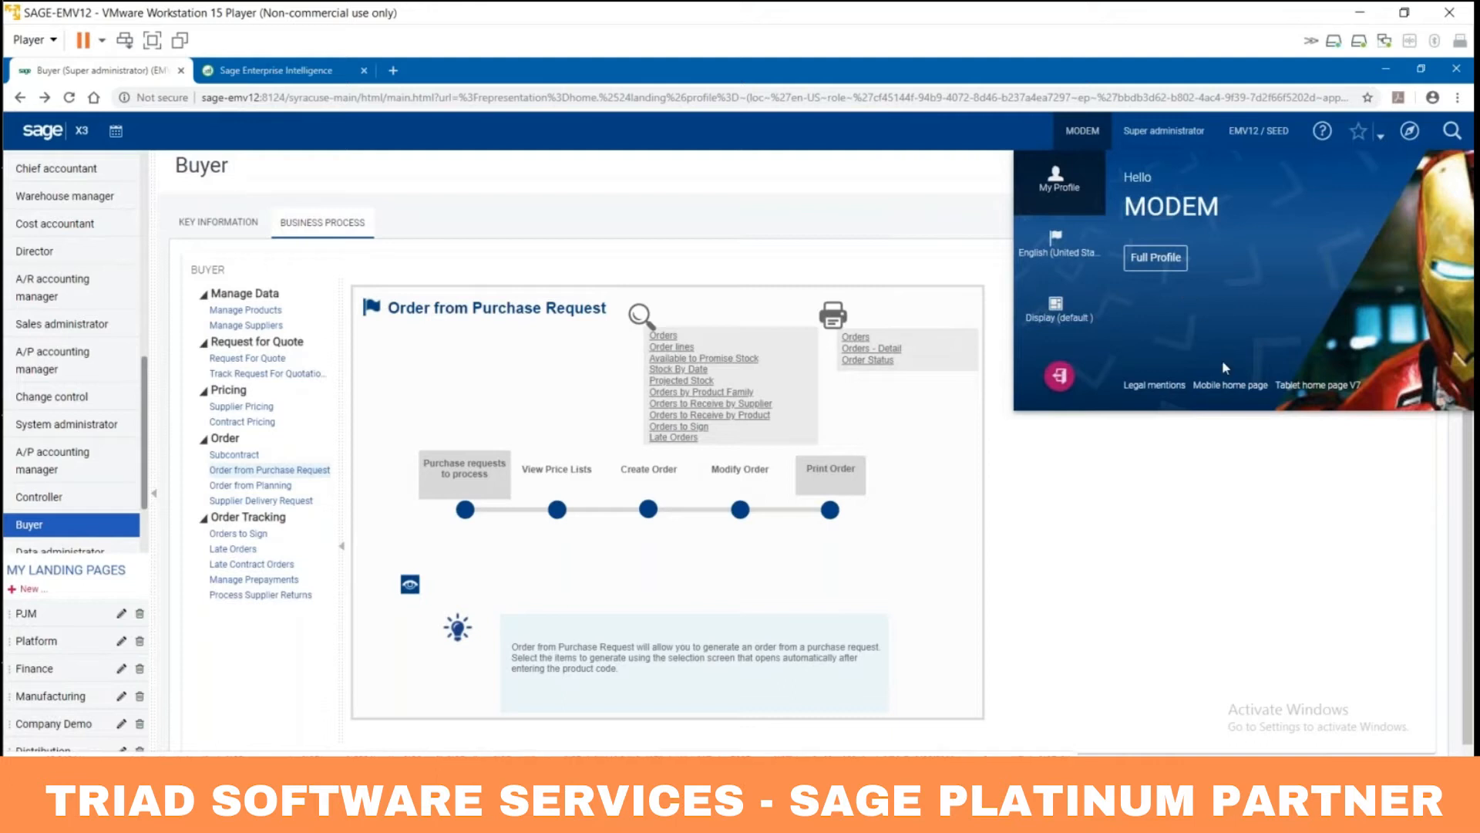
Step: Check Purchase requests to sign under Purchase - My actions on the mobile home page, then return to Buyer
{"action": "left_click", "coordinate": [1230, 385]}
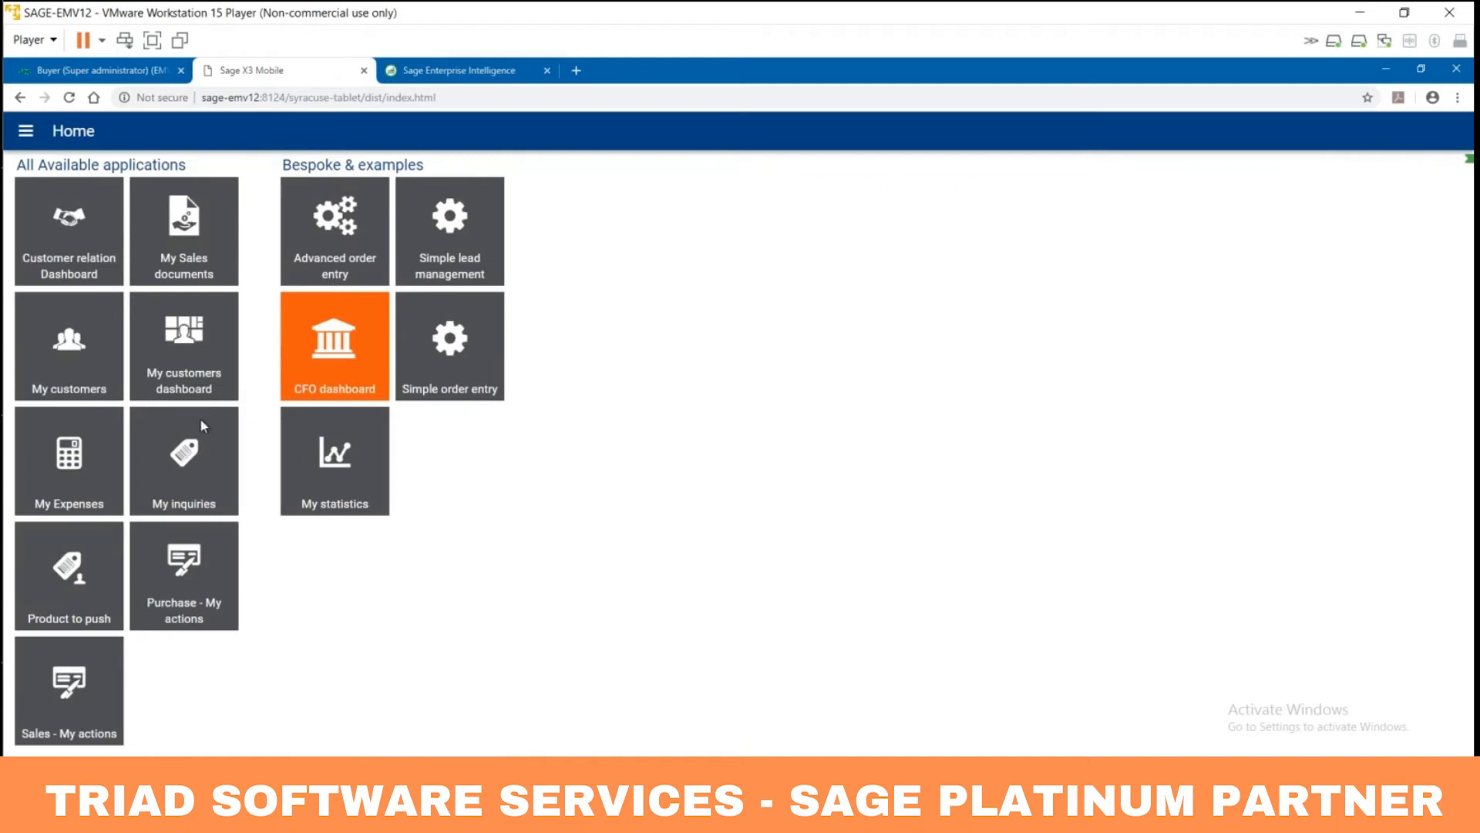
{"action": "left_click", "coordinate": [199, 570]}
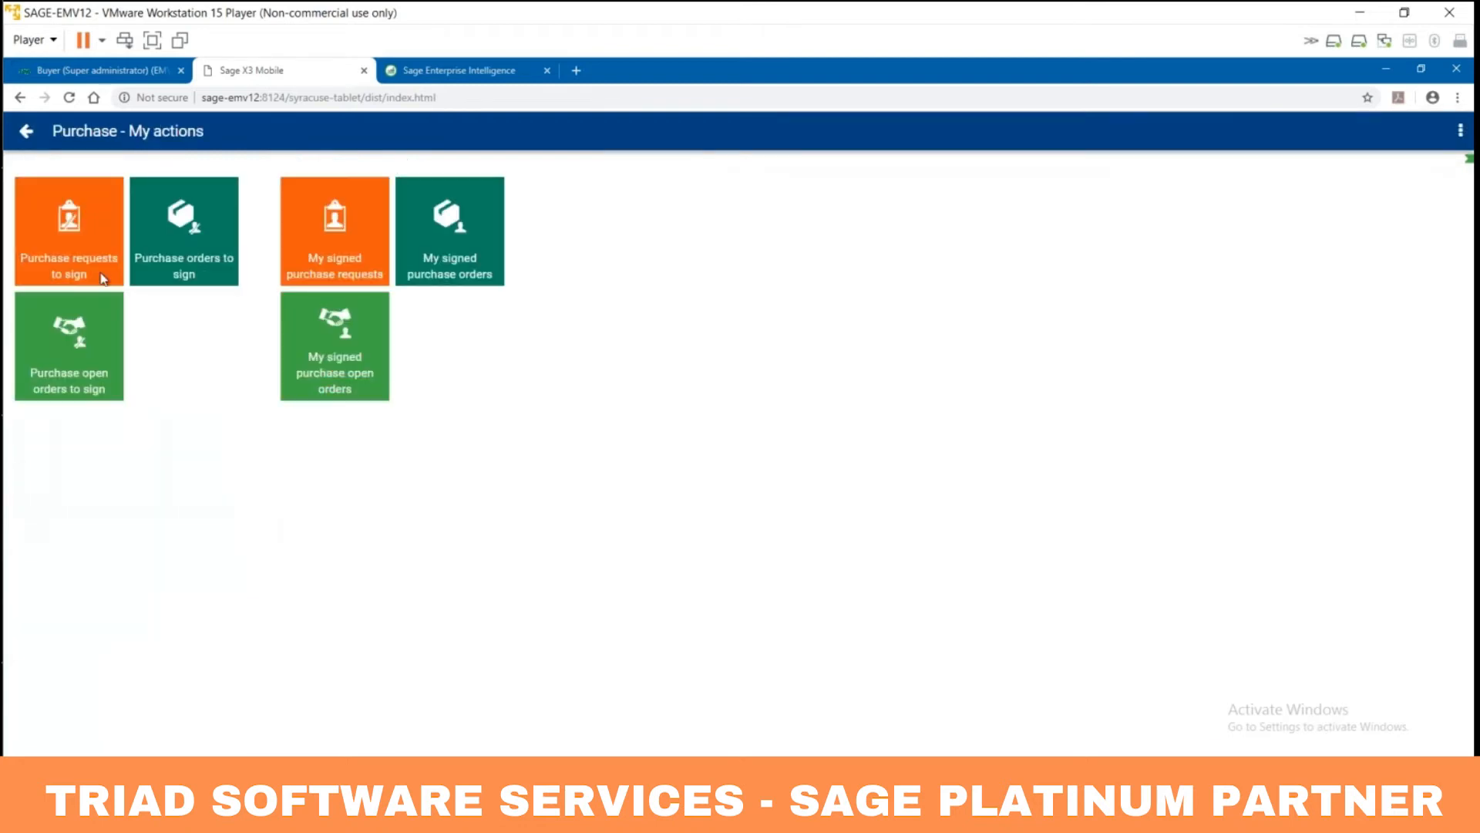
{"action": "left_click", "coordinate": [94, 226]}
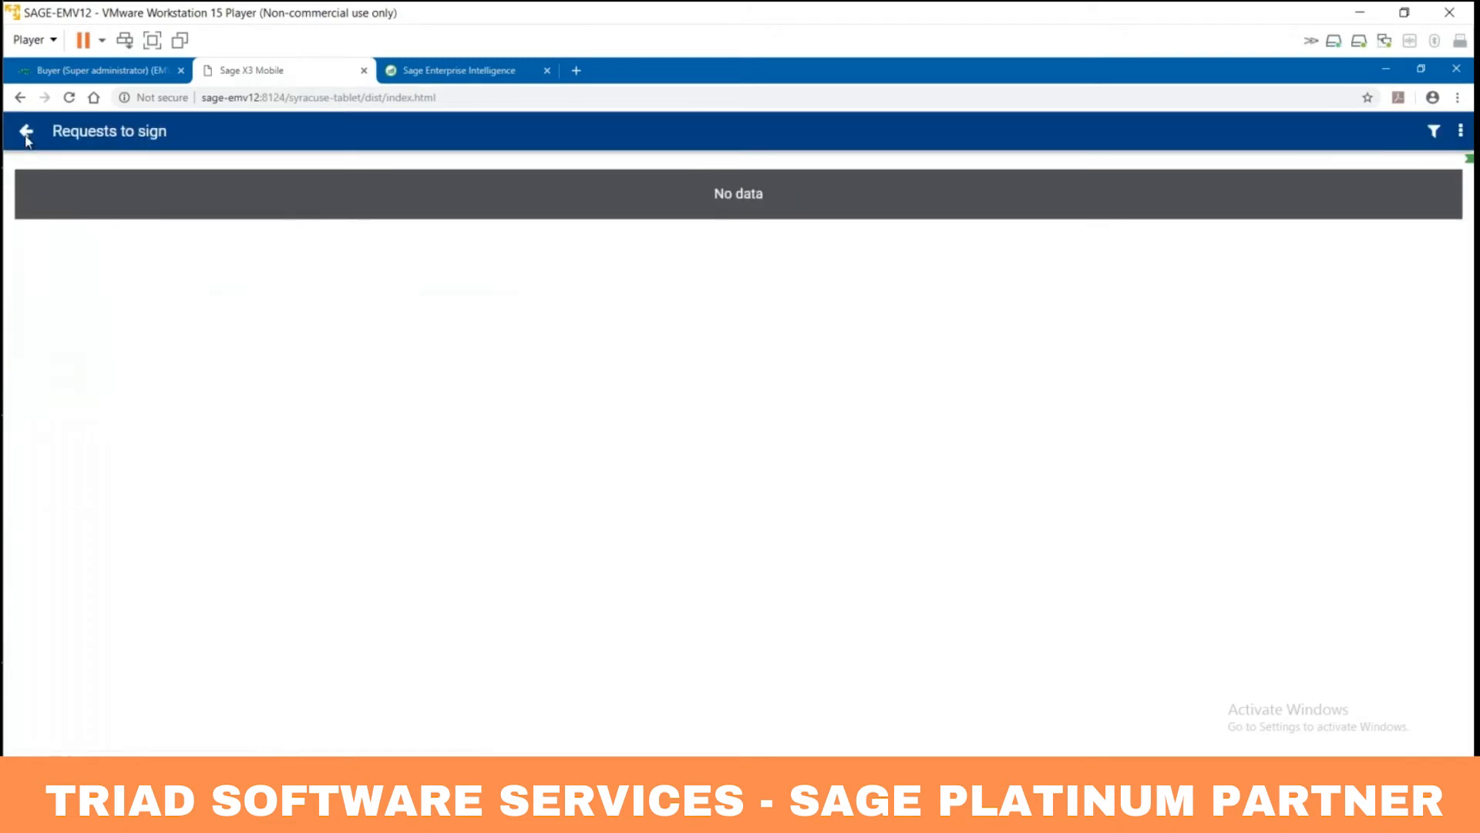
{"action": "left_click", "coordinate": [27, 136]}
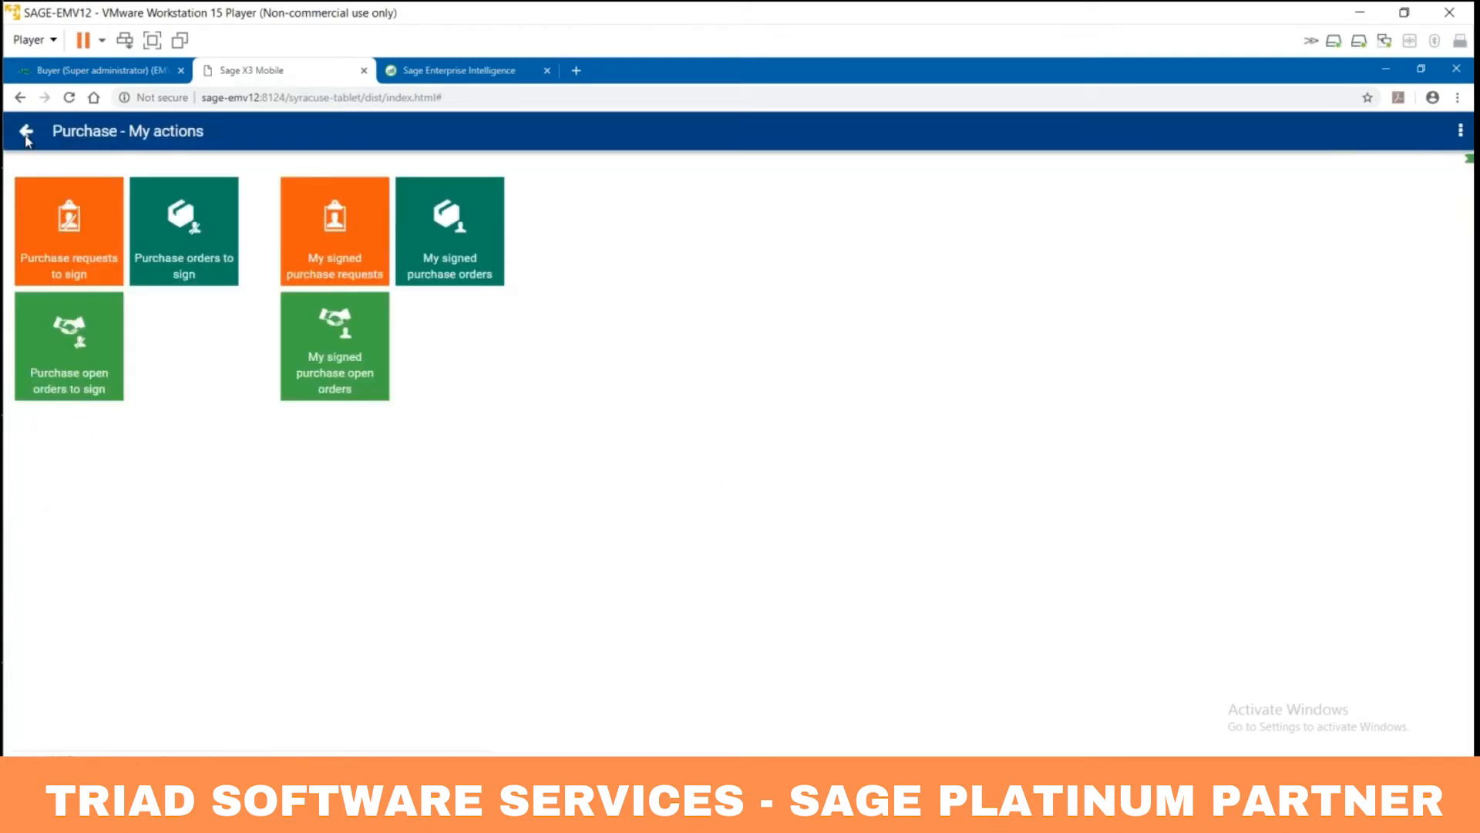
{"action": "left_click", "coordinate": [26, 137]}
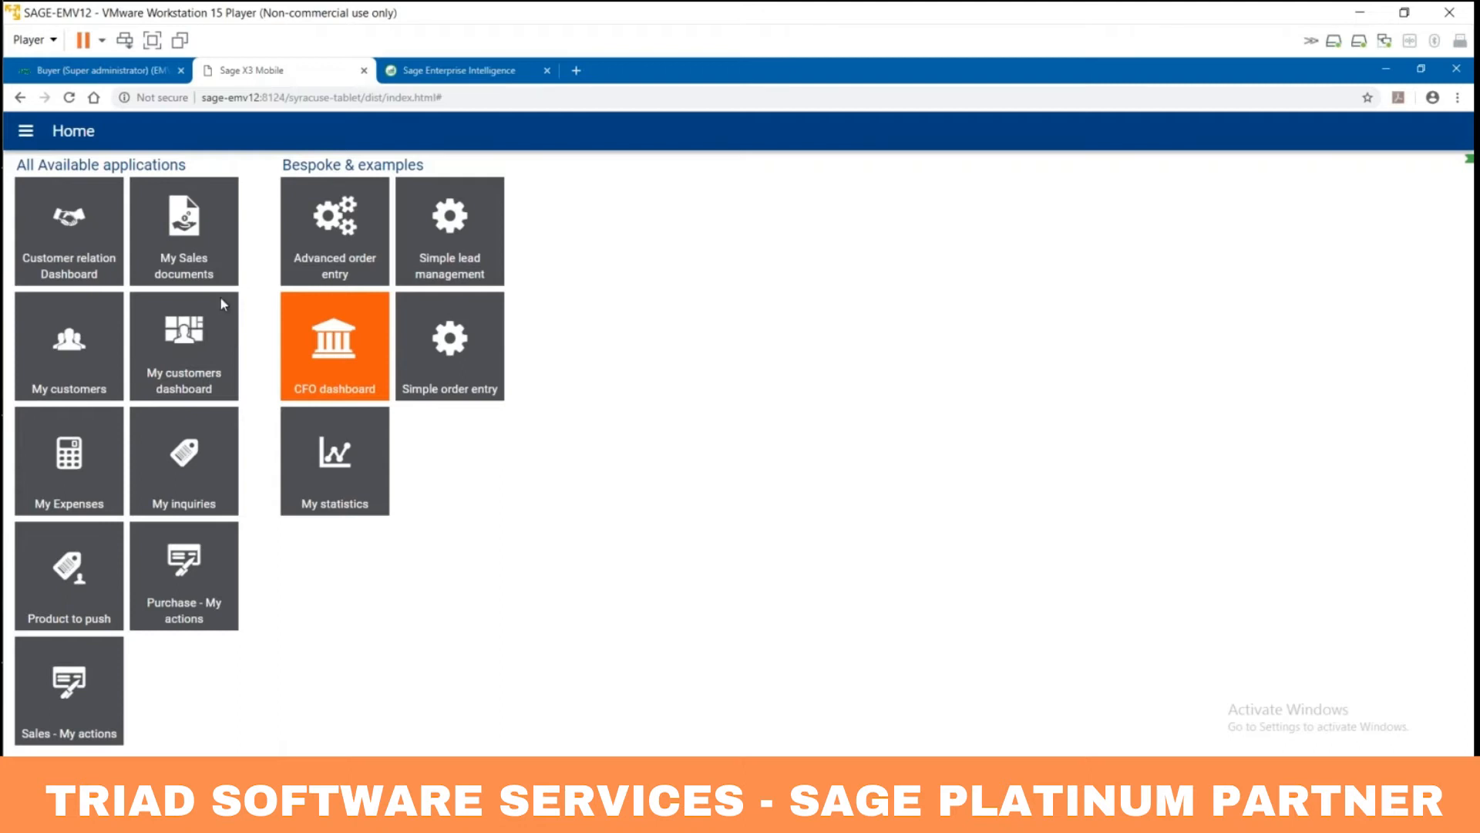
{"action": "left_click", "coordinate": [123, 73]}
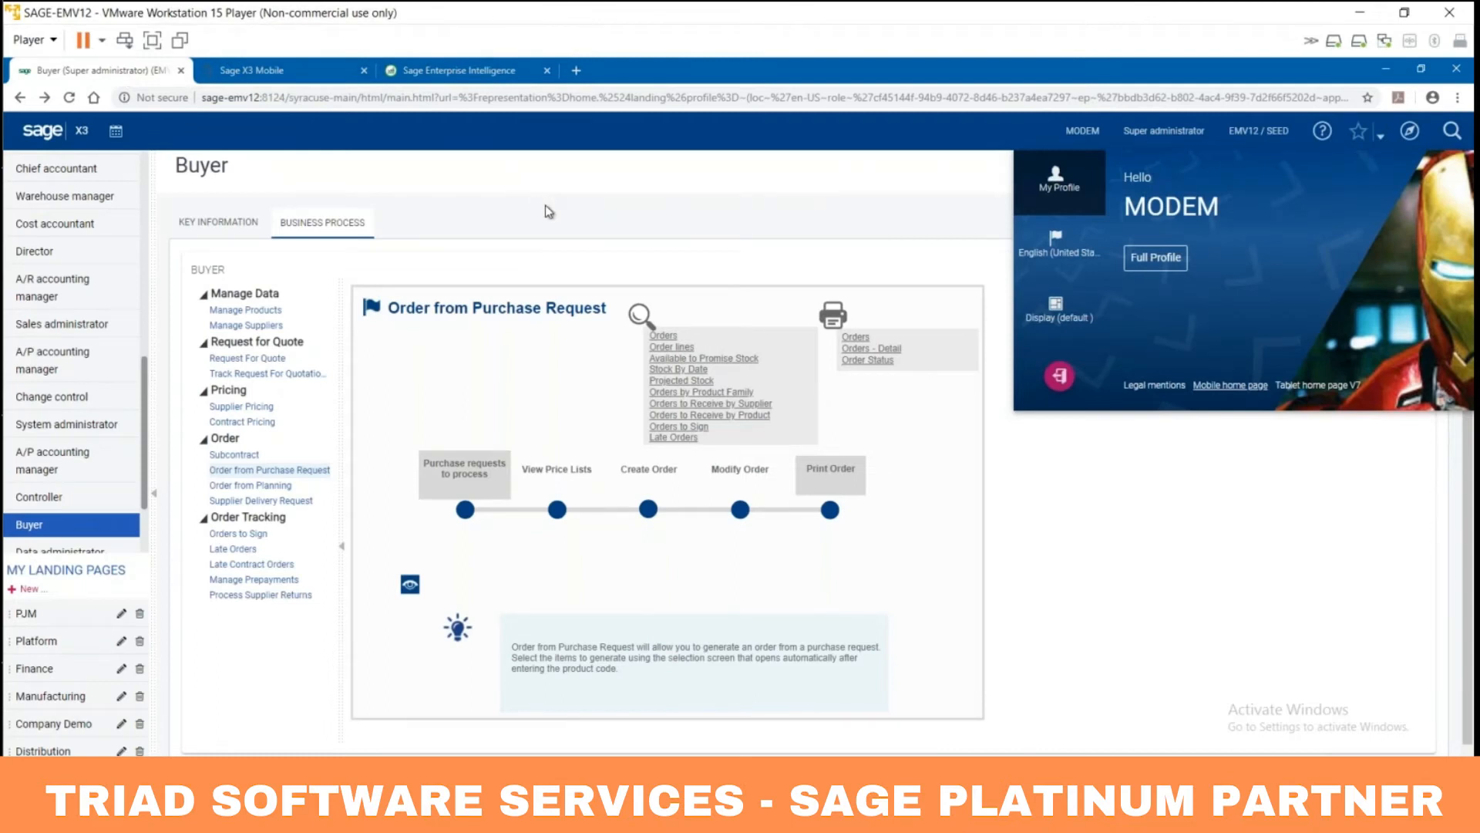
Step: Close the profile panel, revisit X3 Mobile, then open the Company Demo landing page from Buyer
{"action": "left_click", "coordinate": [546, 206]}
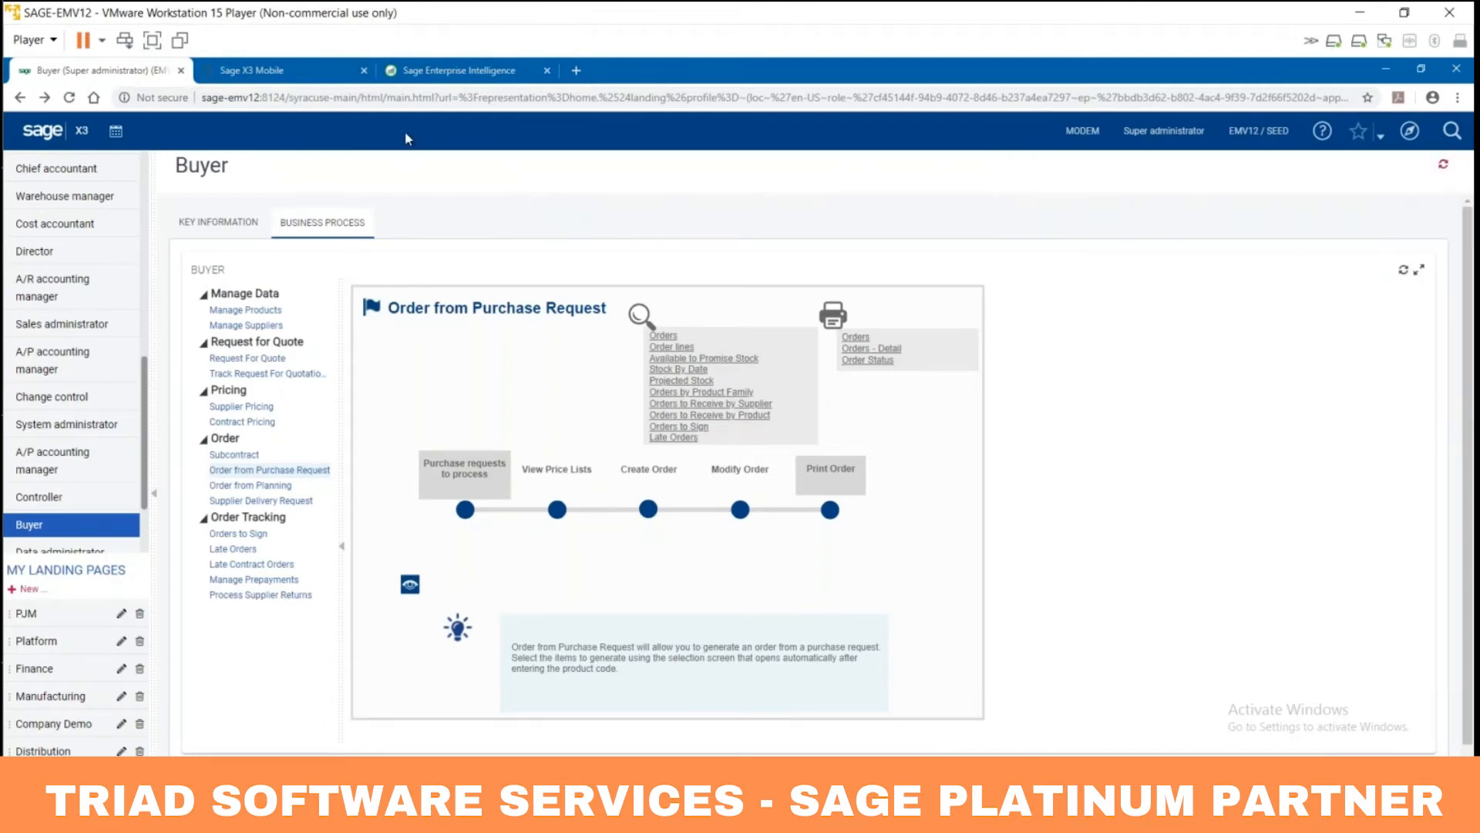
{"action": "left_click", "coordinate": [307, 75]}
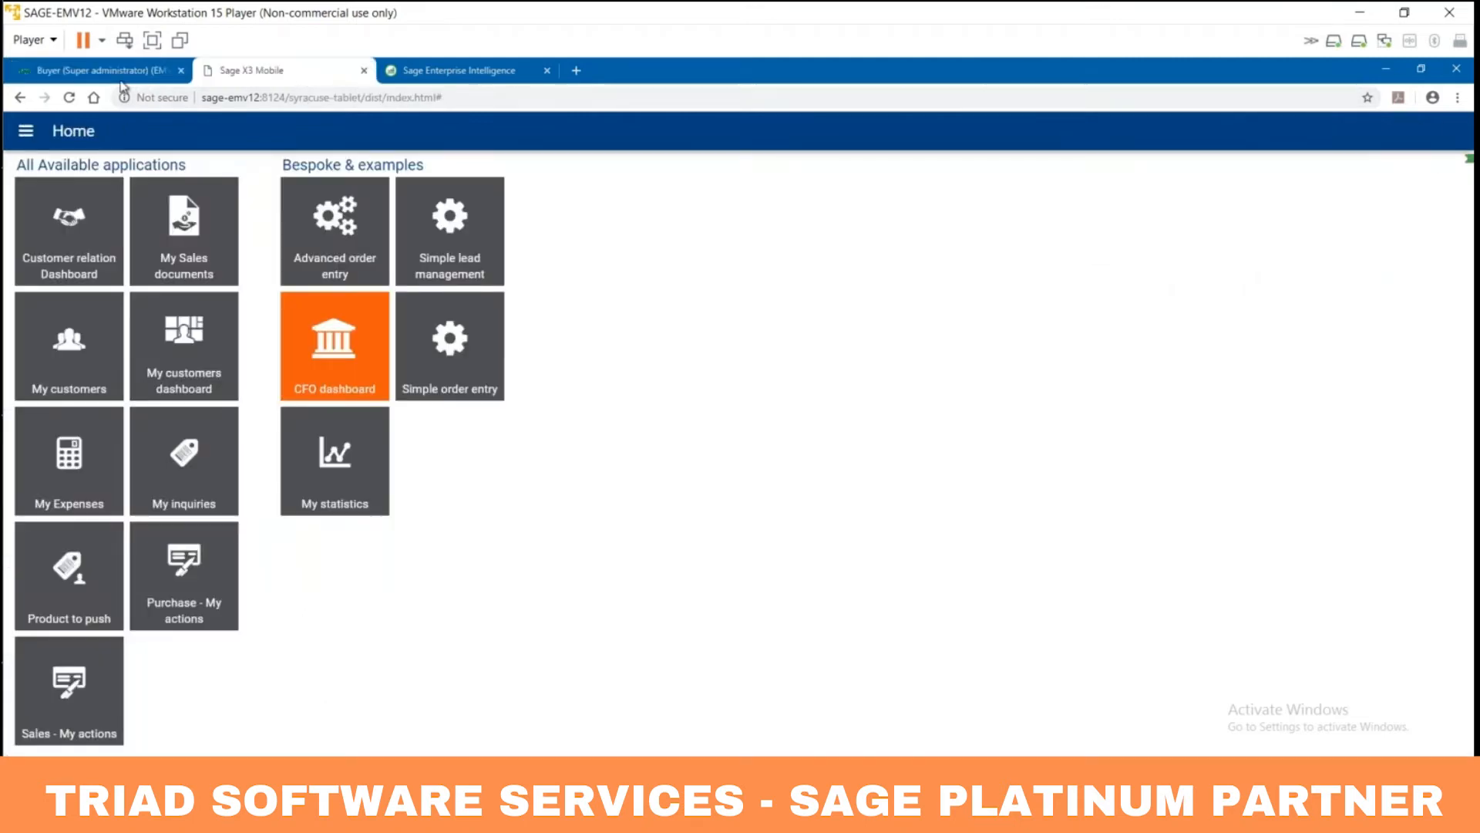
{"action": "left_click", "coordinate": [119, 73]}
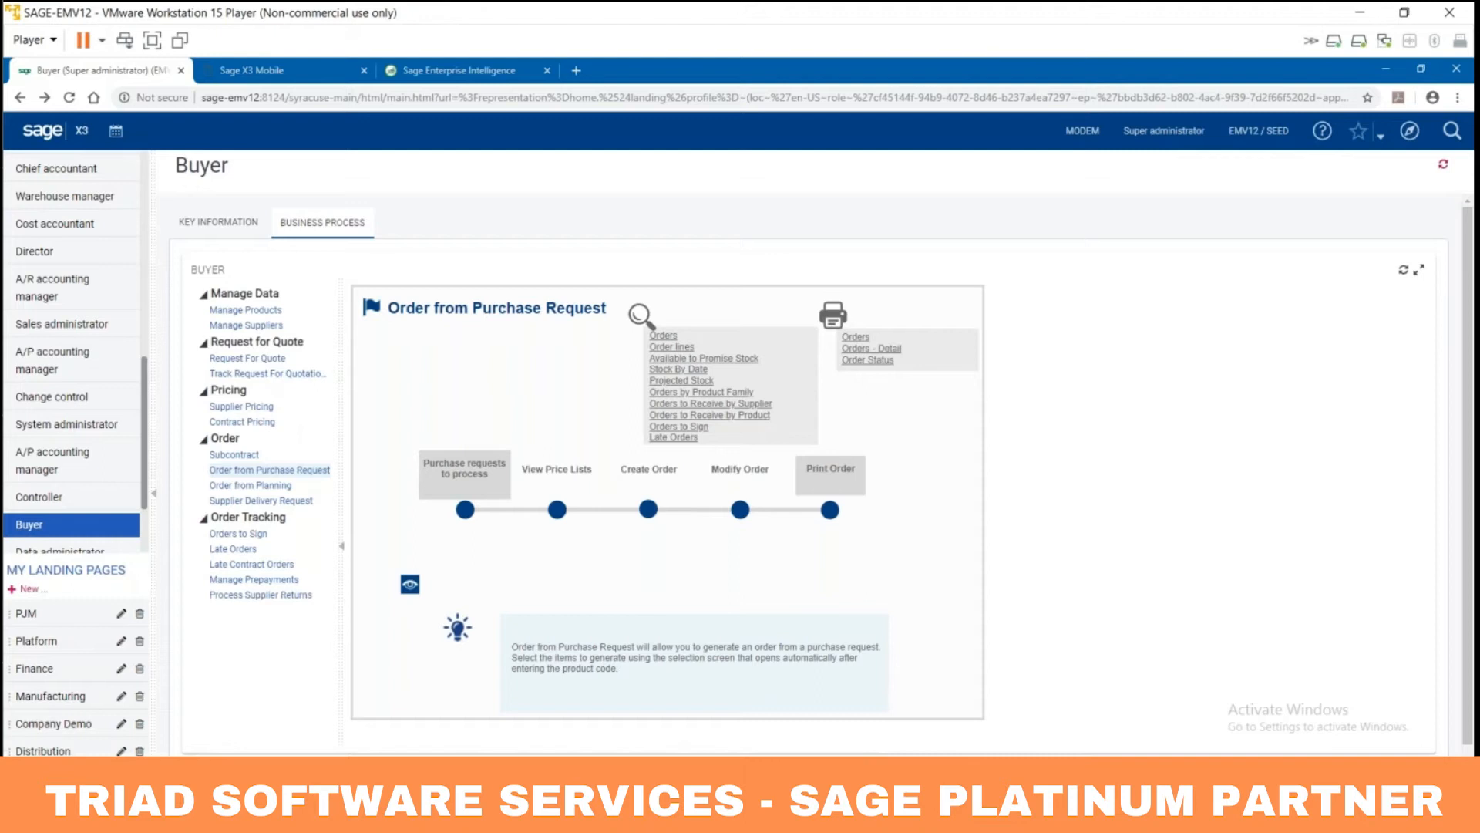
{"action": "left_click", "coordinate": [65, 728]}
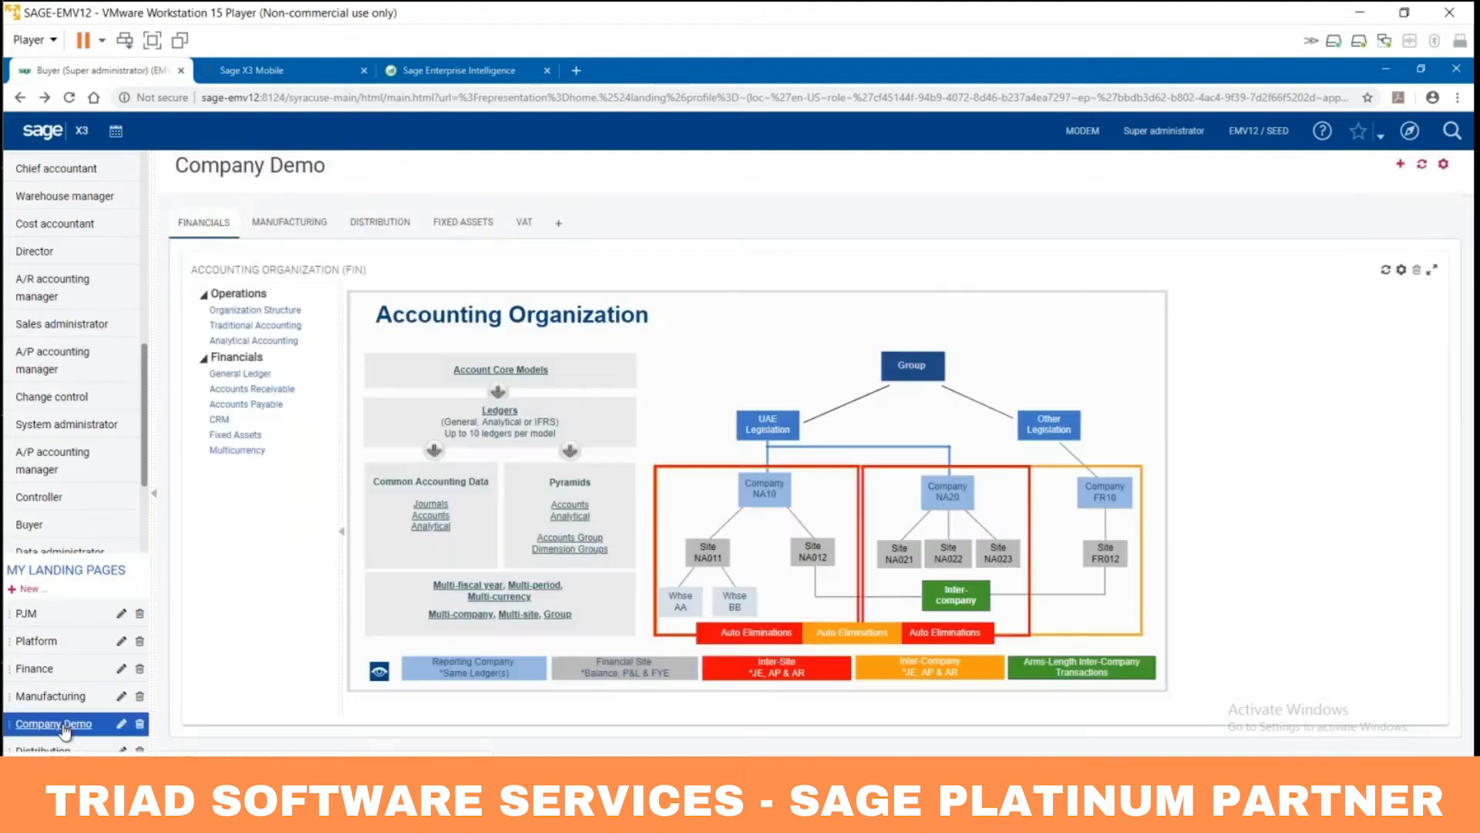
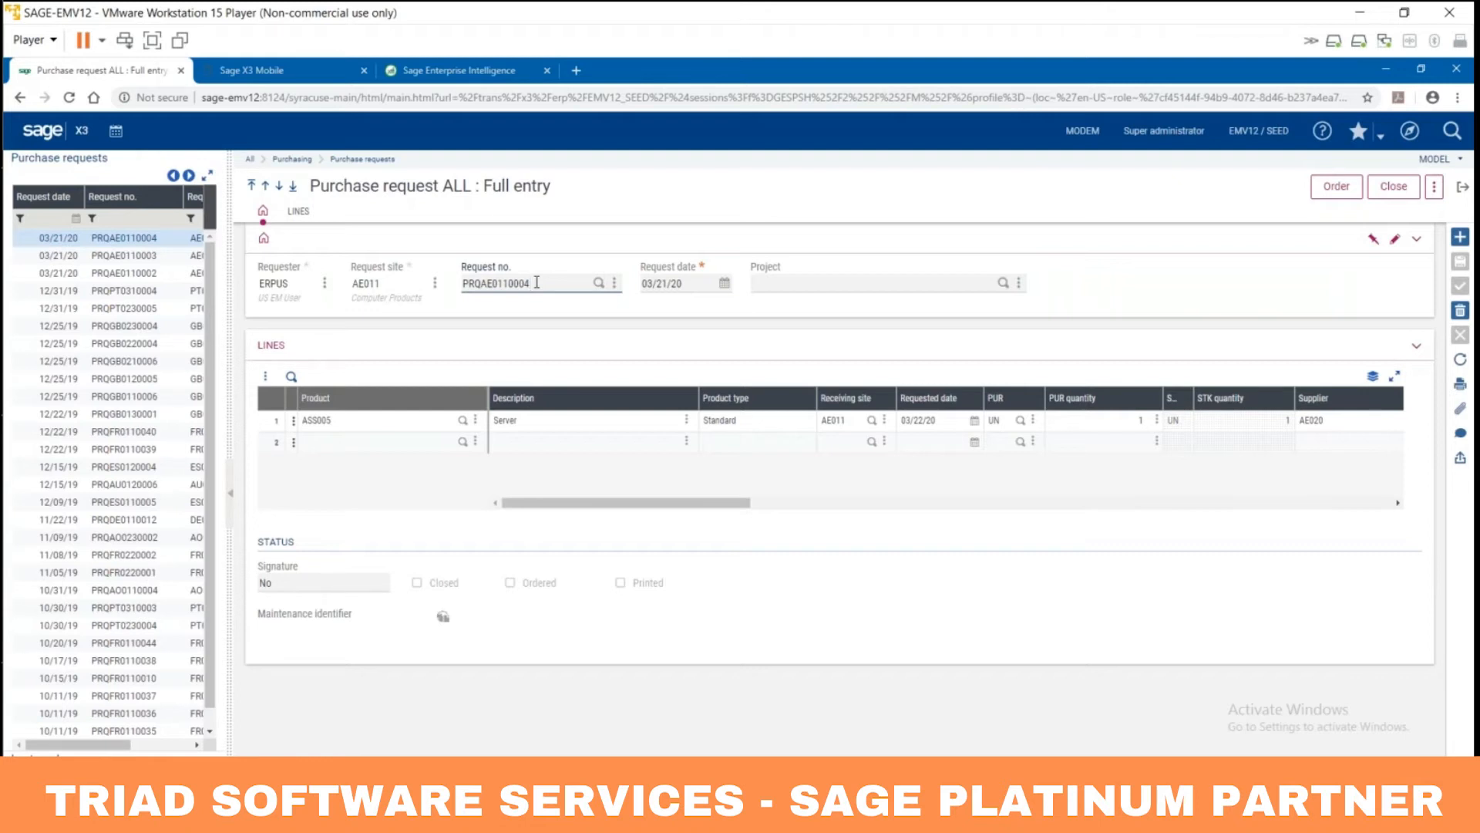
Step: Review the request date, project and first-line description, then save the purchase request
{"action": "key", "text": "Tab"}
{"action": "left_click", "coordinate": [939, 282]}
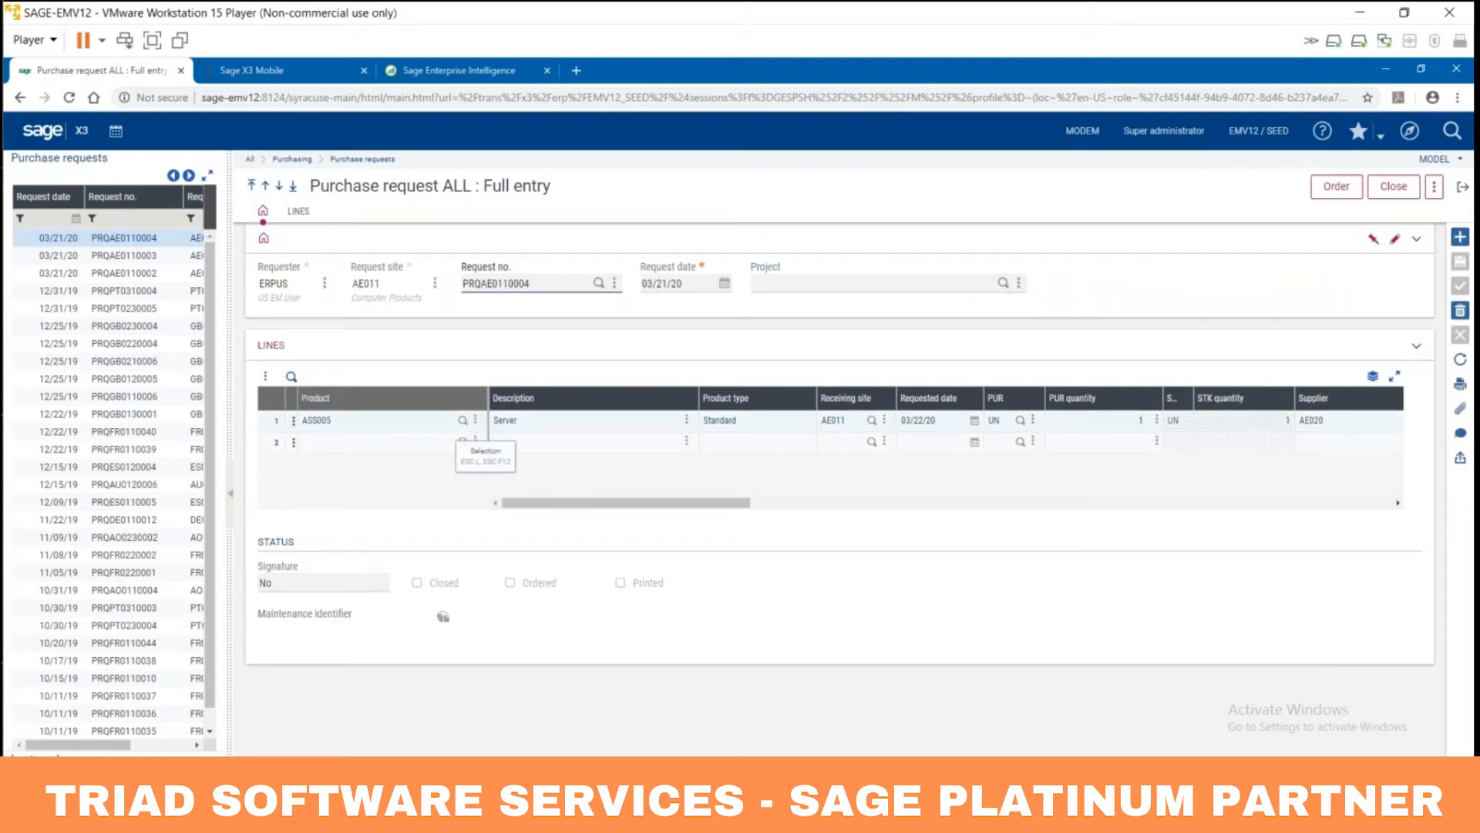
{"action": "left_click", "coordinate": [506, 421]}
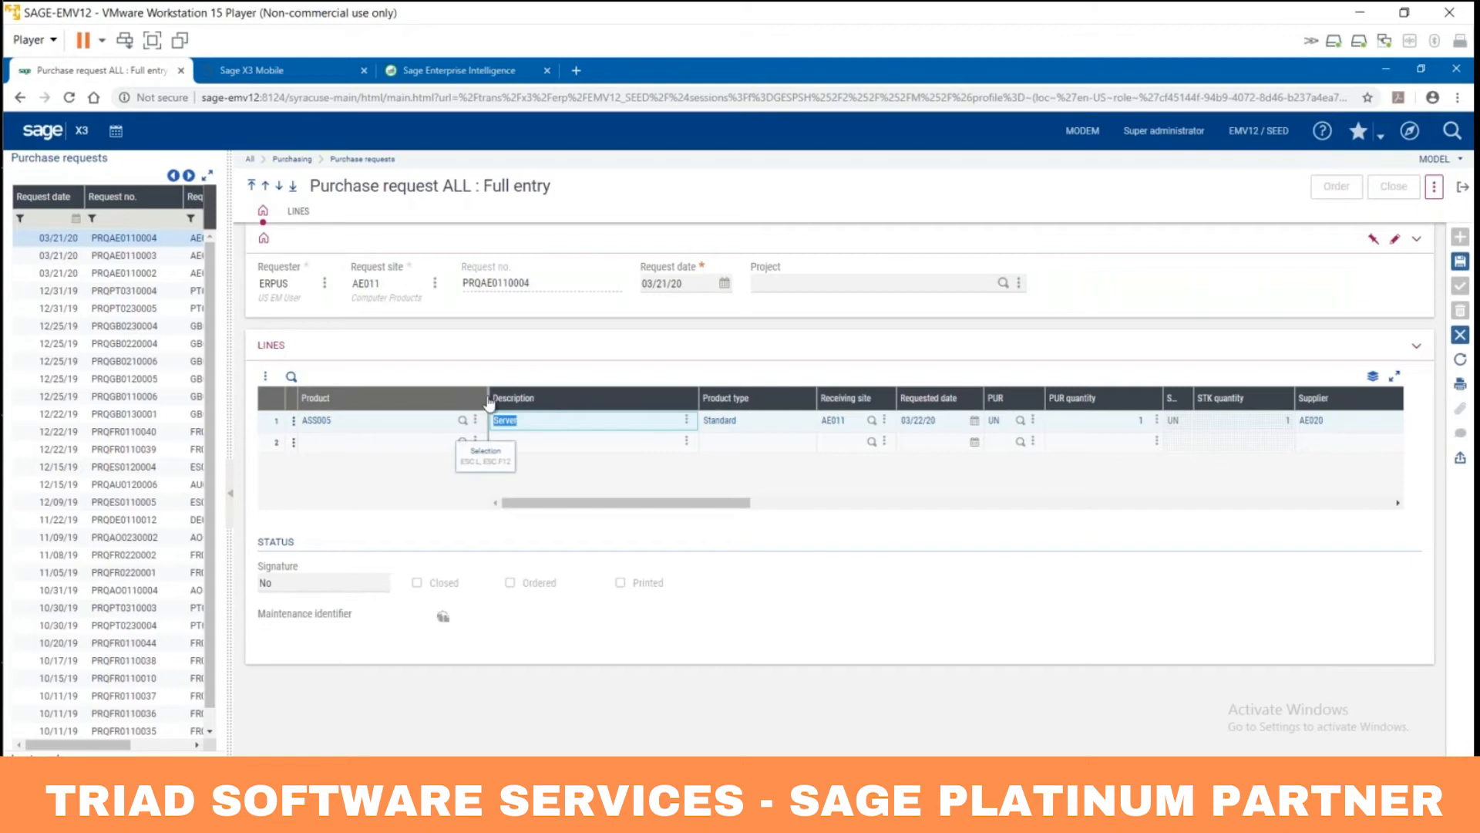
{"action": "left_click", "coordinate": [540, 283]}
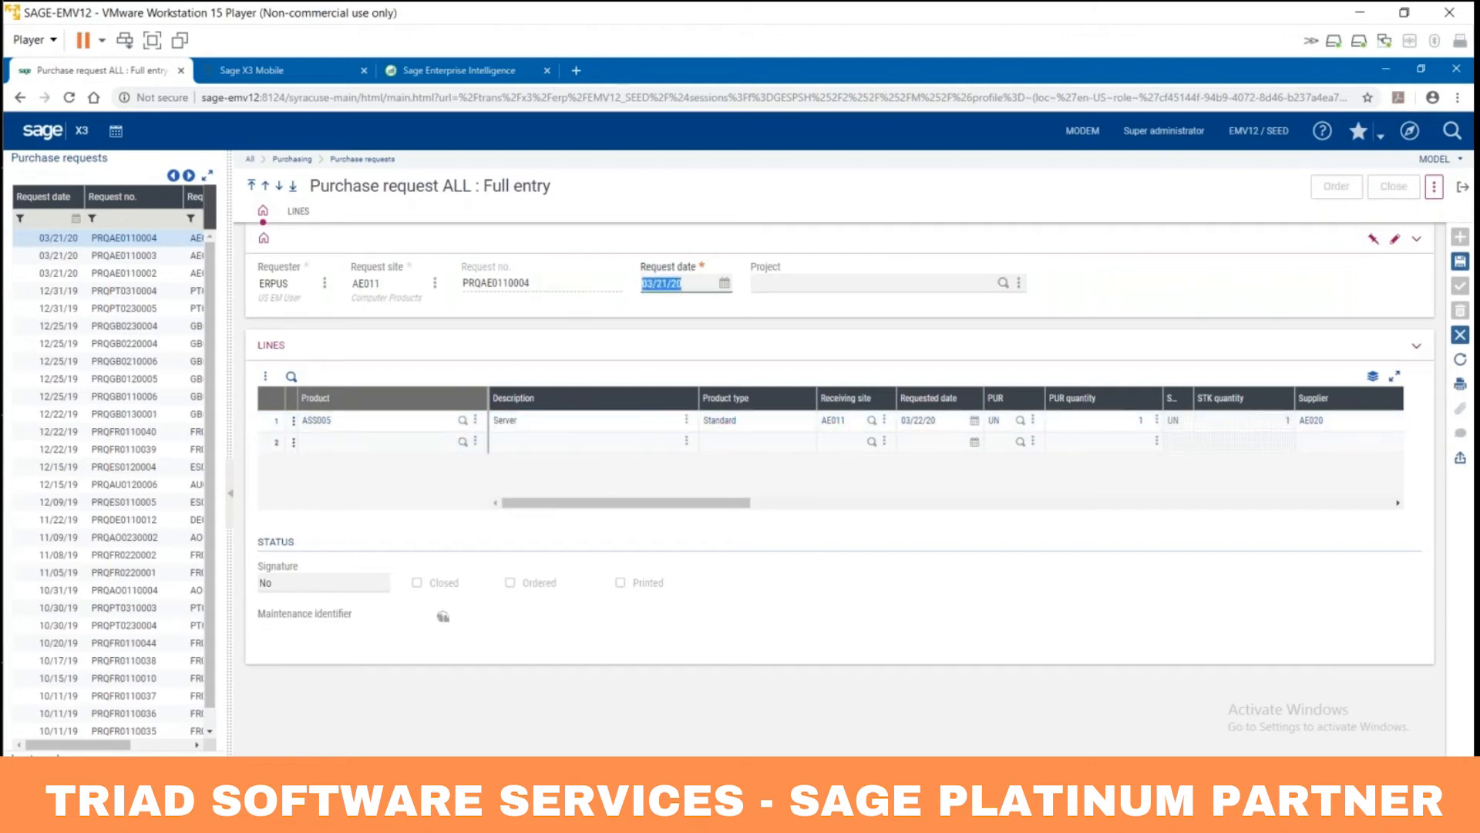
{"action": "left_click", "coordinate": [1459, 262]}
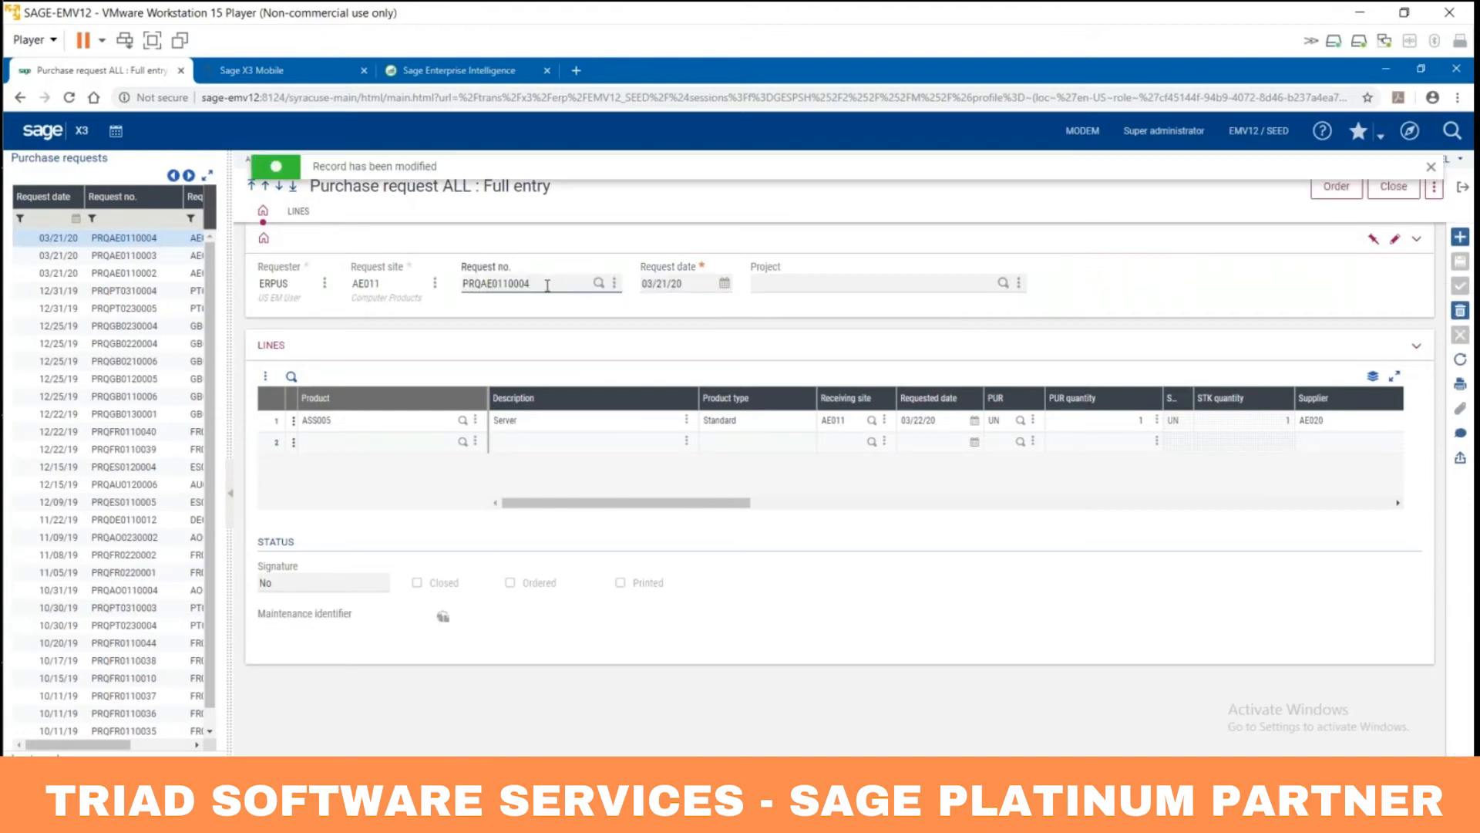
Step: Clear the request number so the copy gets request date 03/22/20
{"action": "double_click", "coordinate": [496, 283]}
{"action": "key", "text": "BackSpace"}
{"action": "key", "text": "Tab"}
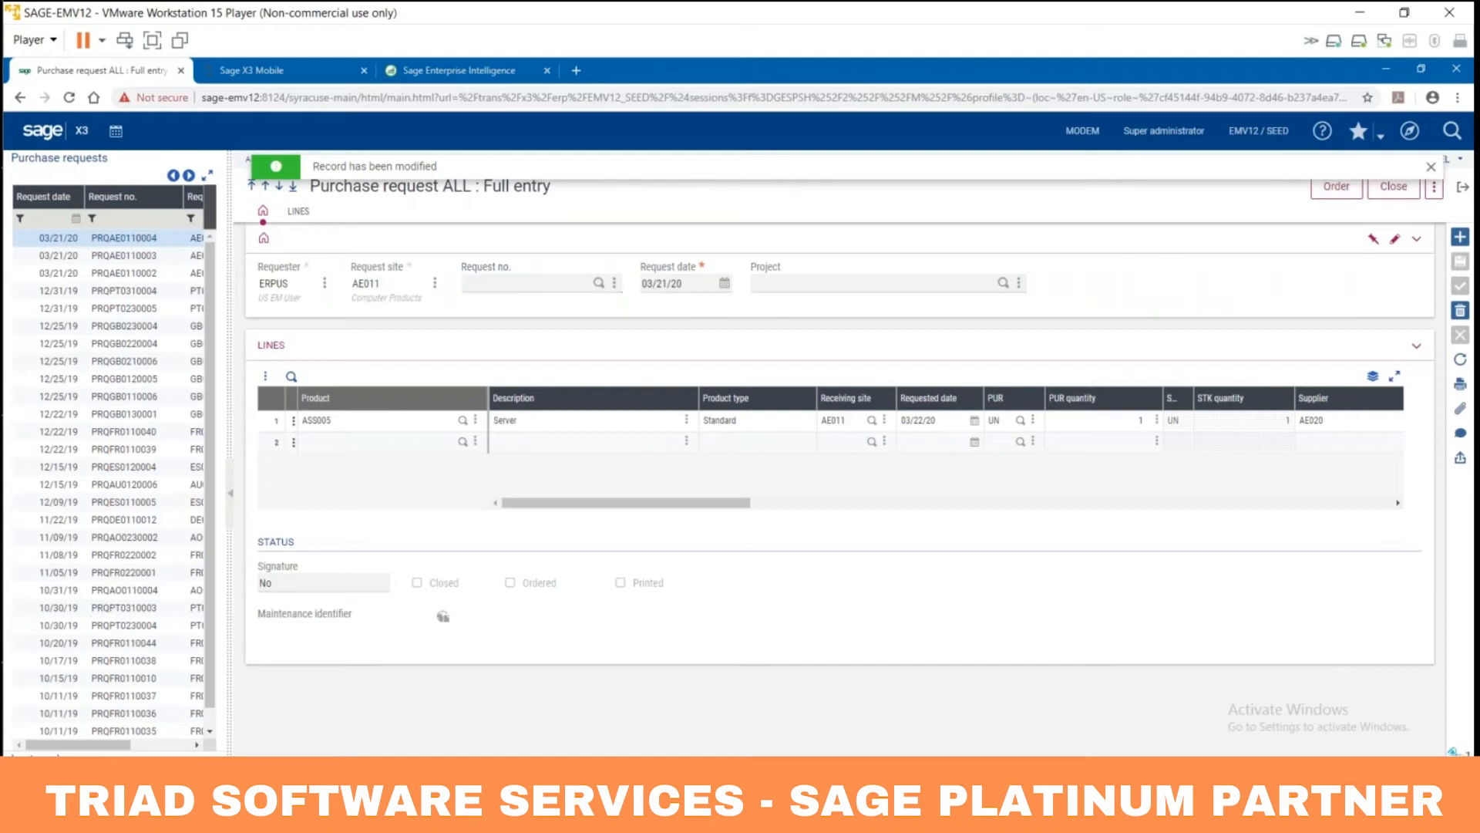
{"action": "key", "text": "Tab"}
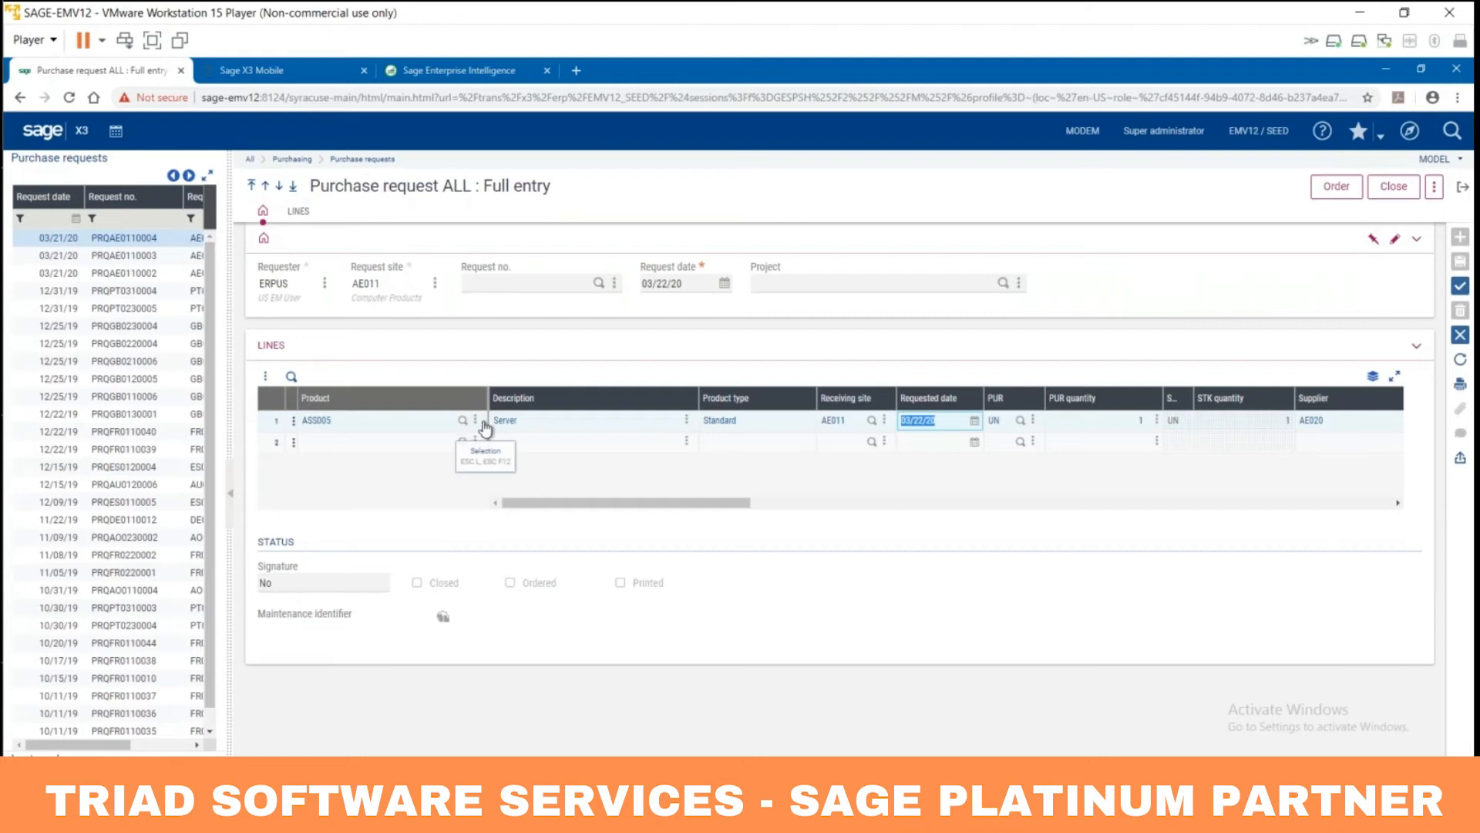
Step: Review the ASS005 line's description, receiving site, quantity and supplier AE020, then look up its project
{"action": "left_click", "coordinate": [515, 423]}
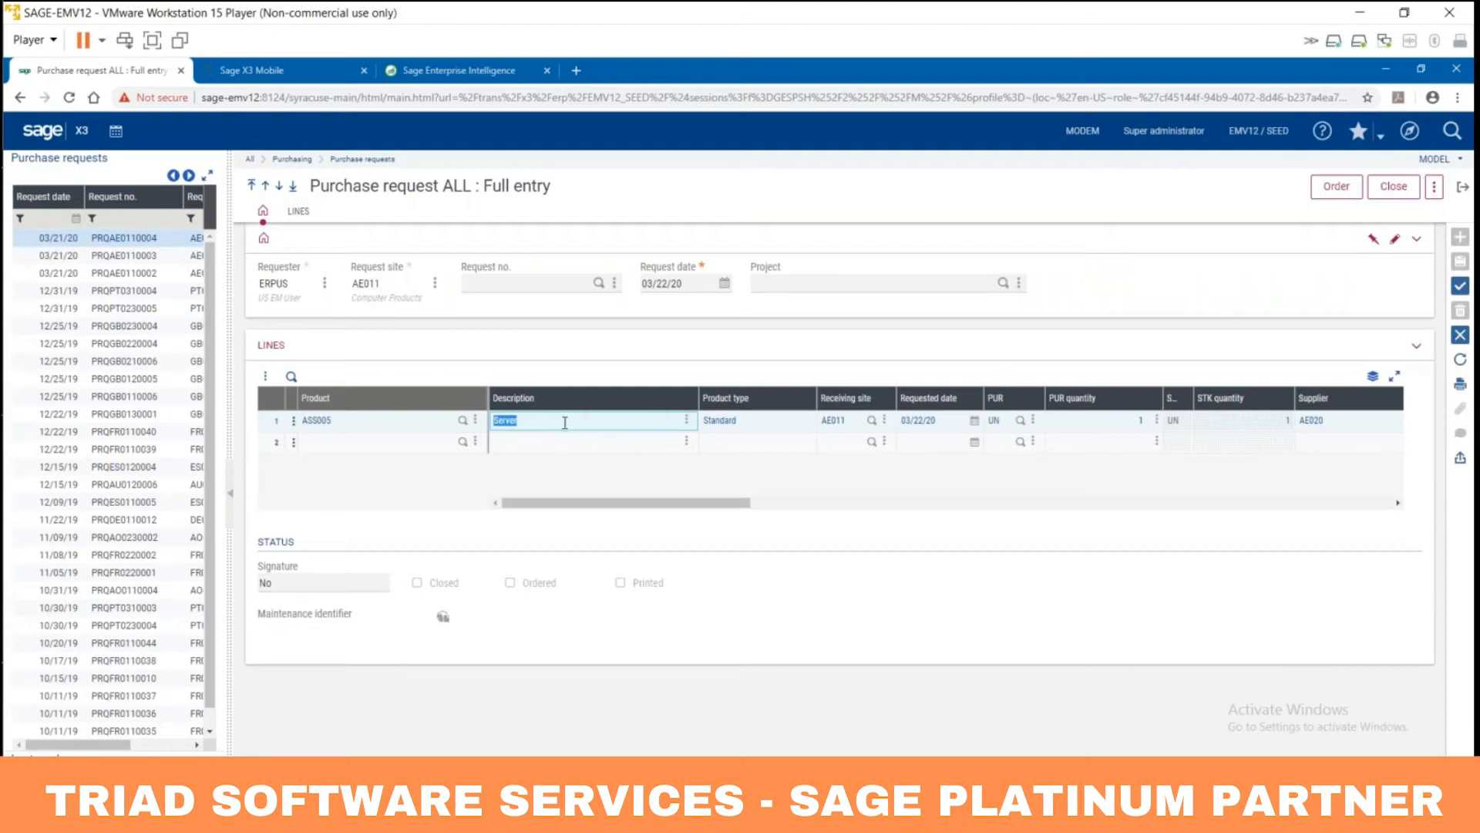
{"action": "key", "text": "Tab"}
{"action": "key", "text": "Tab"}
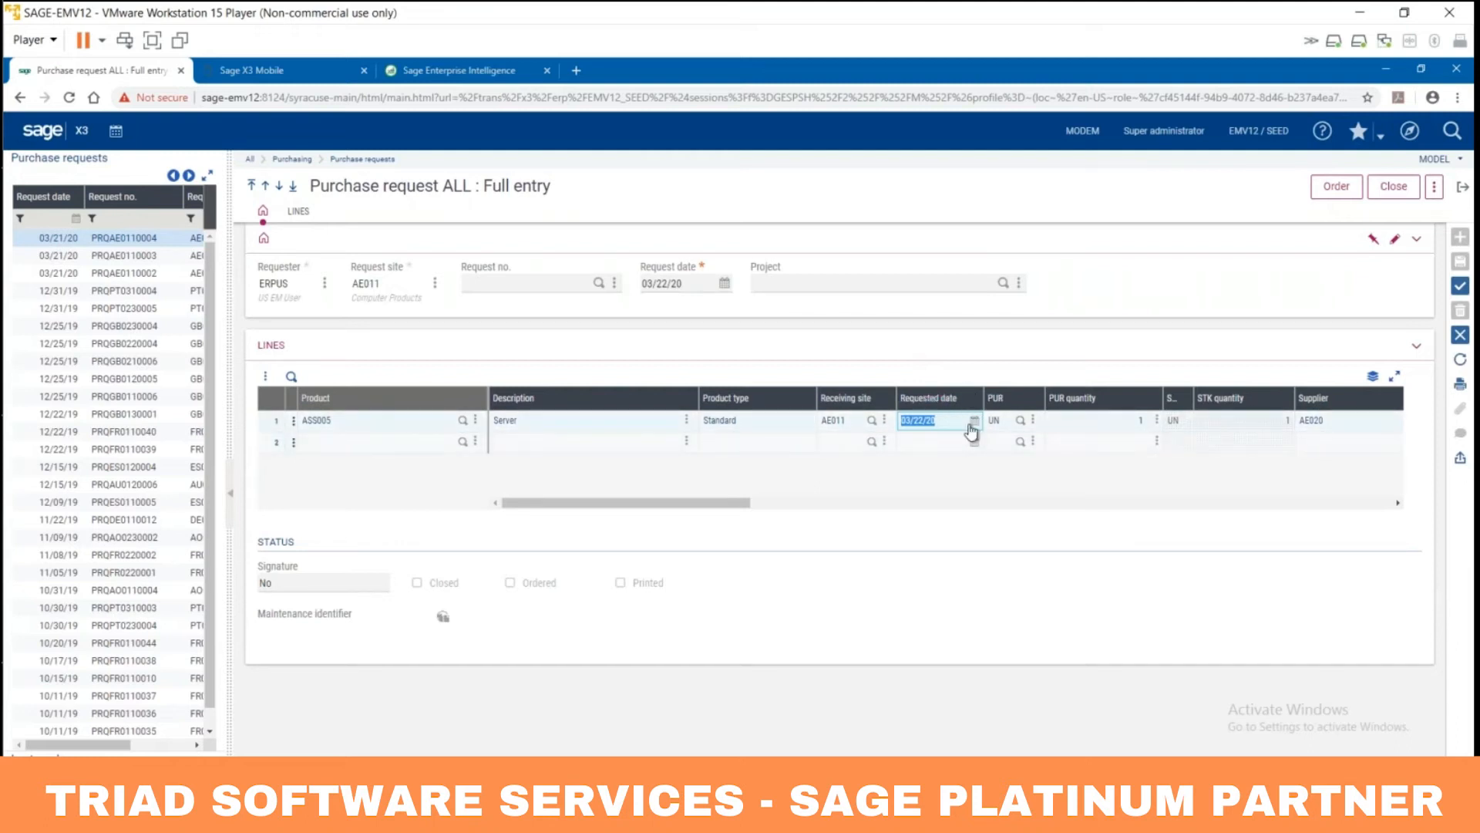
{"action": "key", "text": "Tab"}
{"action": "key", "text": "Tab"}
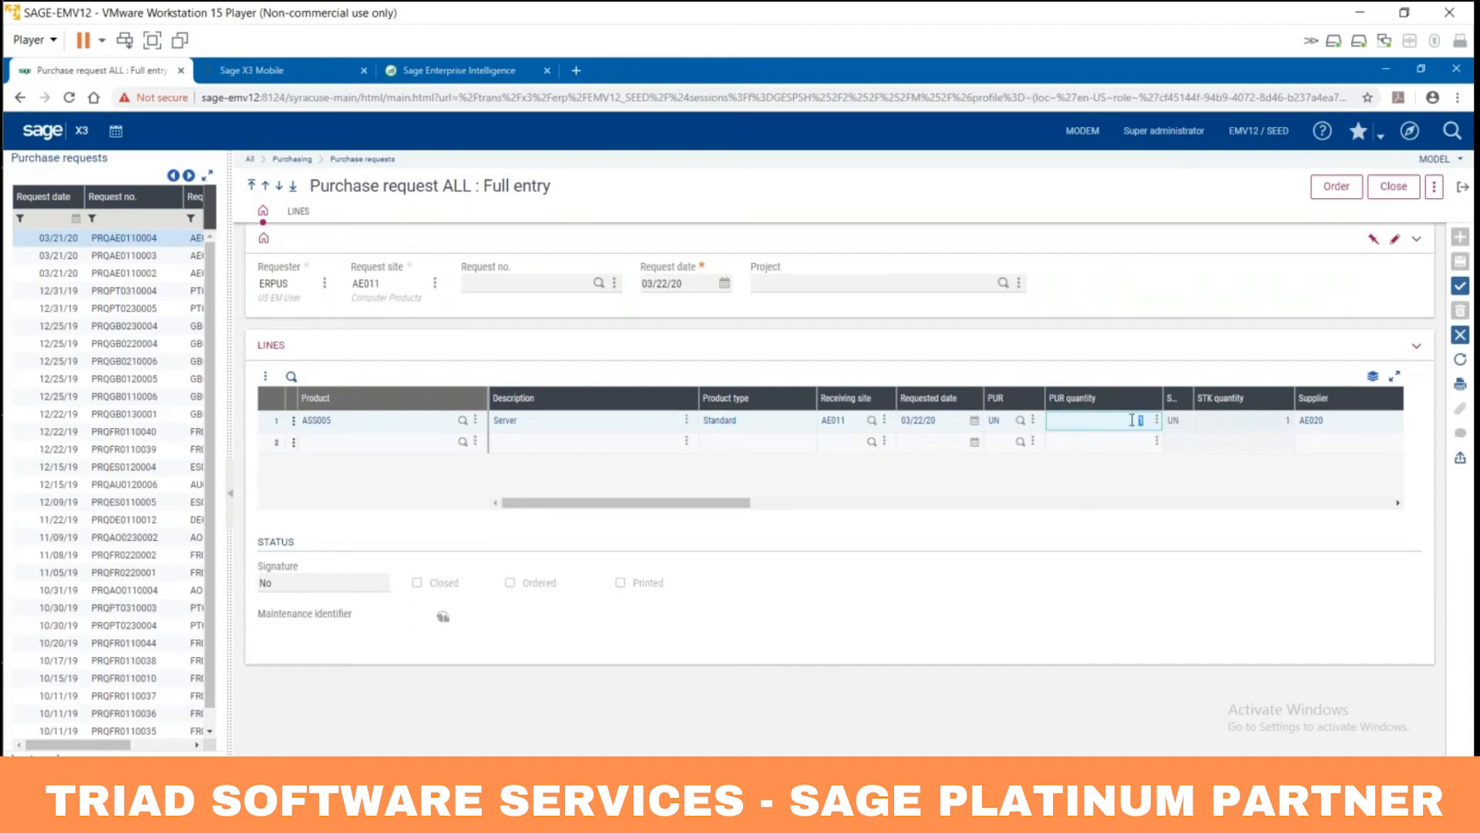
{"action": "key", "text": "Tab"}
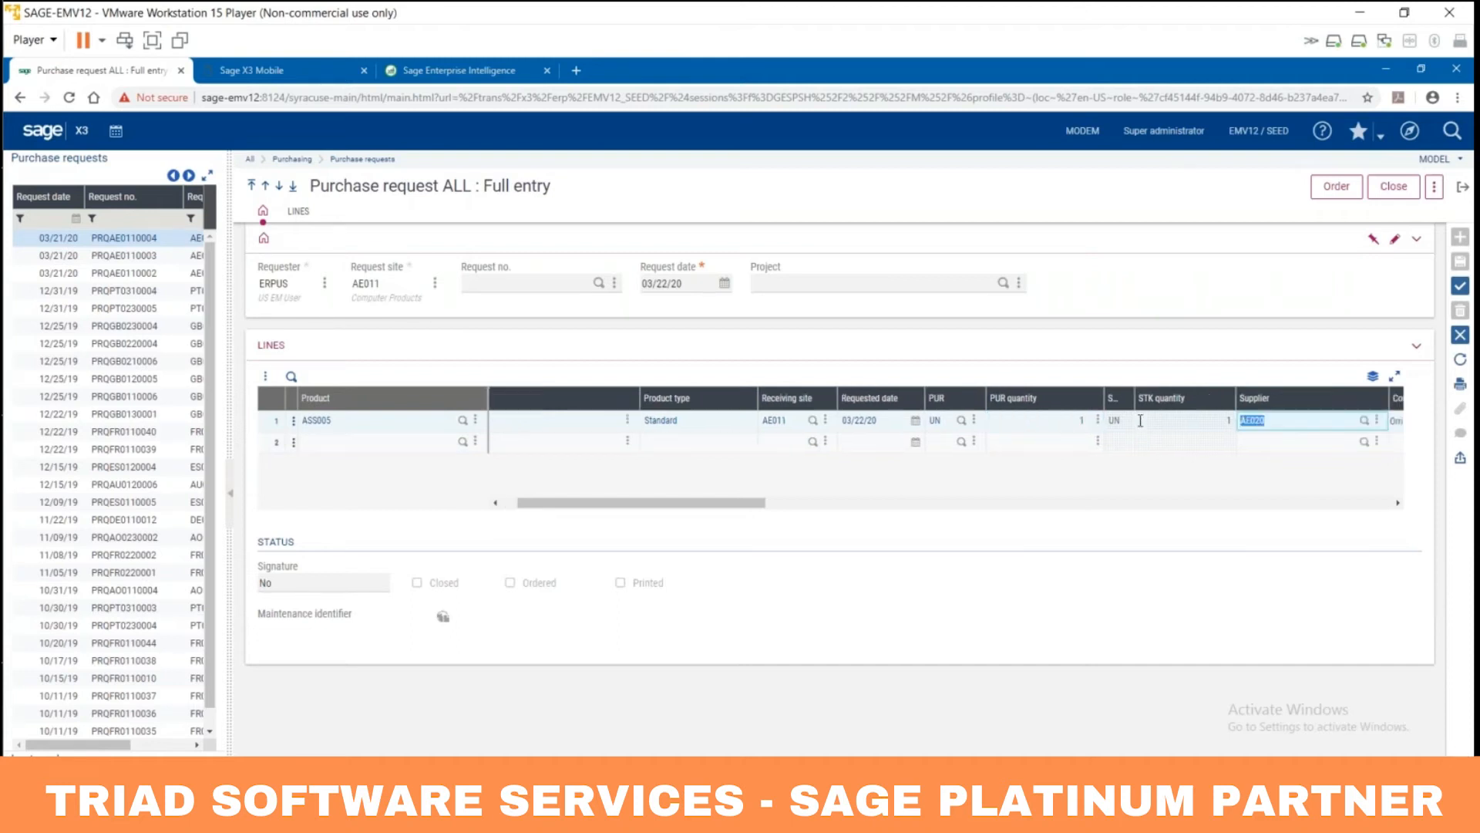
{"action": "left_click_drag", "start_coordinate": [717, 507], "coordinate": [820, 506]}
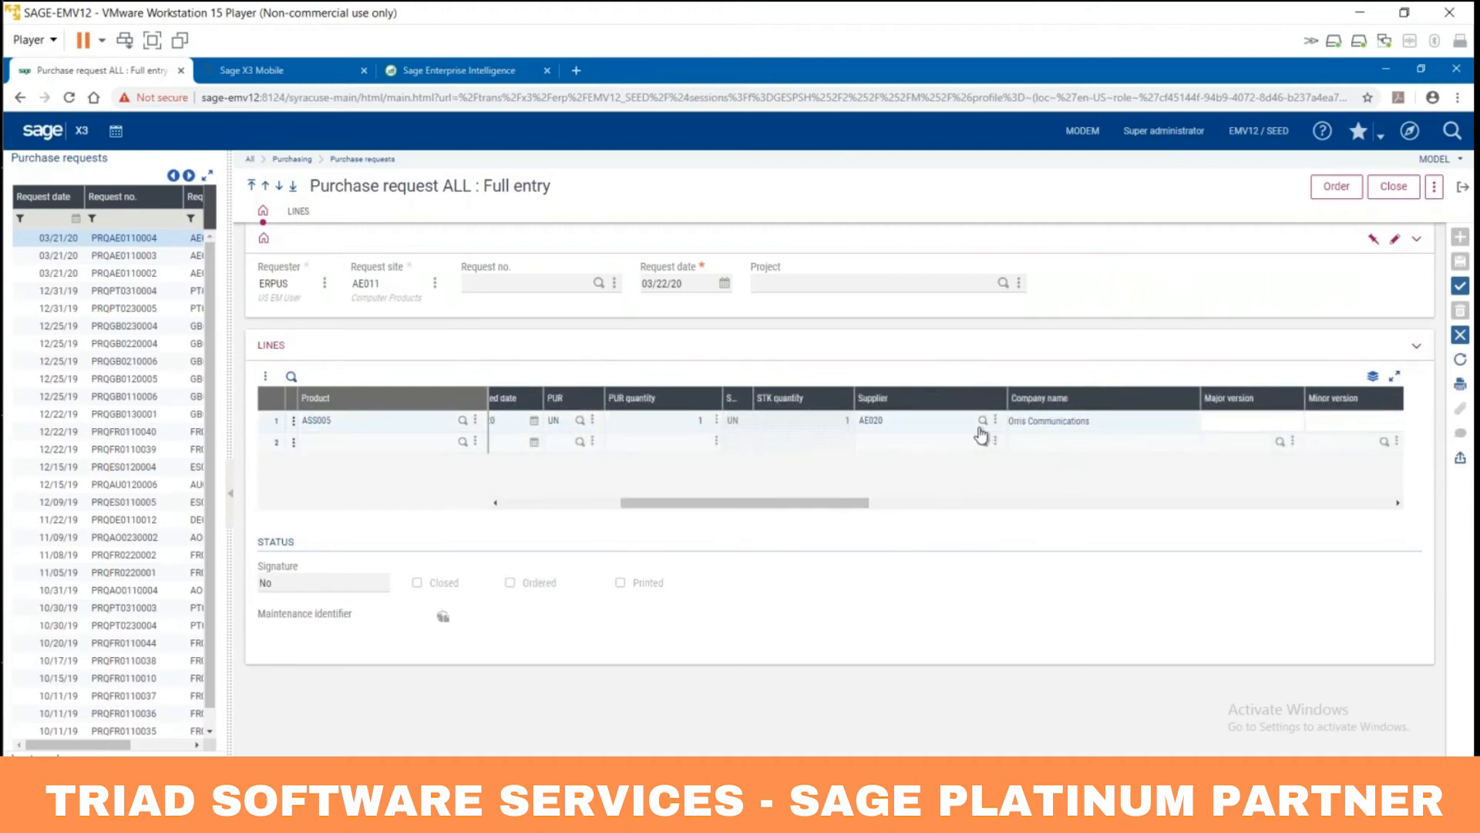
{"action": "left_click", "coordinate": [873, 416]}
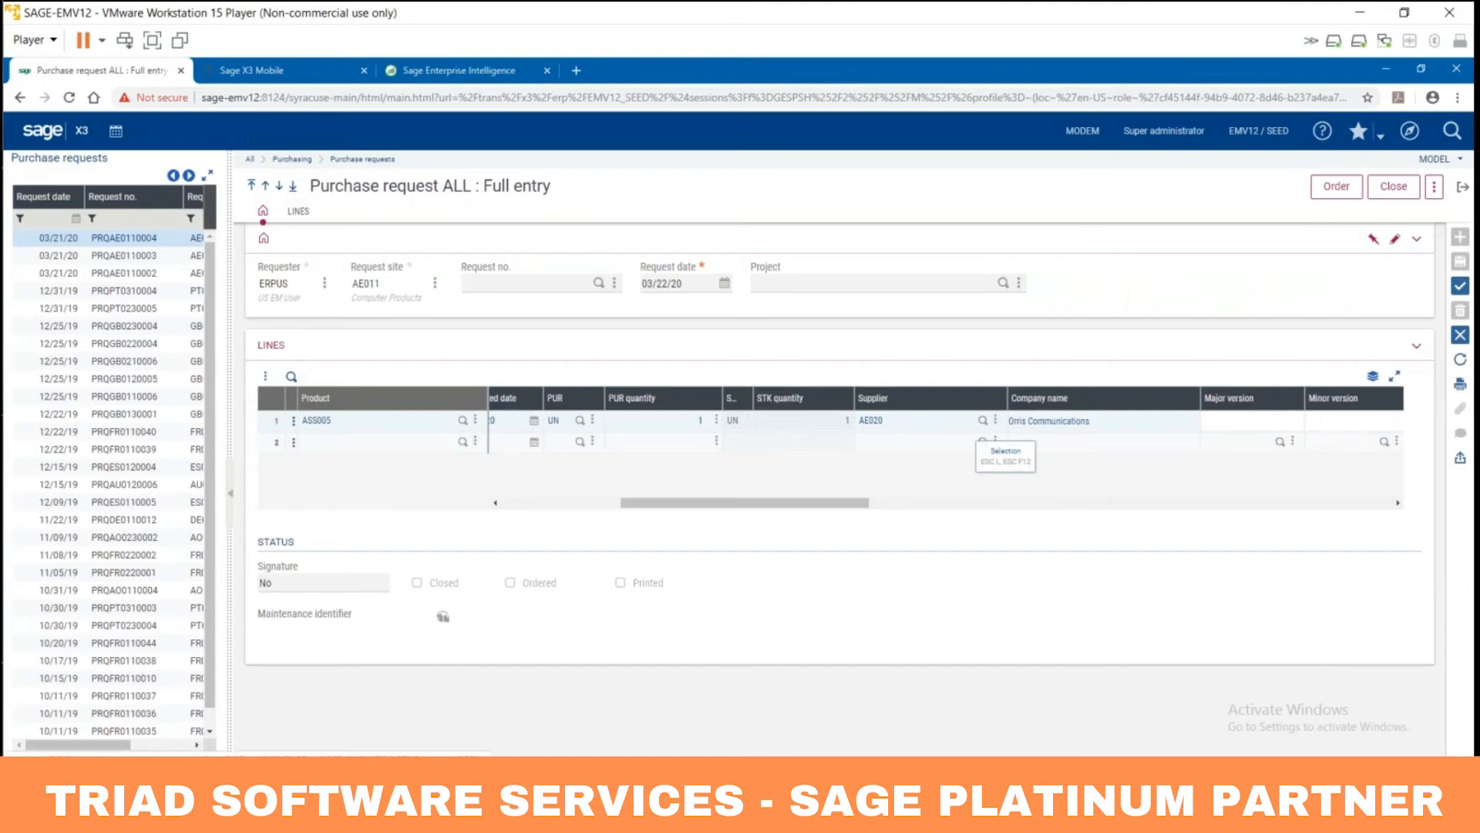
{"action": "left_click_drag", "start_coordinate": [783, 512], "coordinate": [1024, 511]}
{"action": "left_click", "coordinate": [847, 422]}
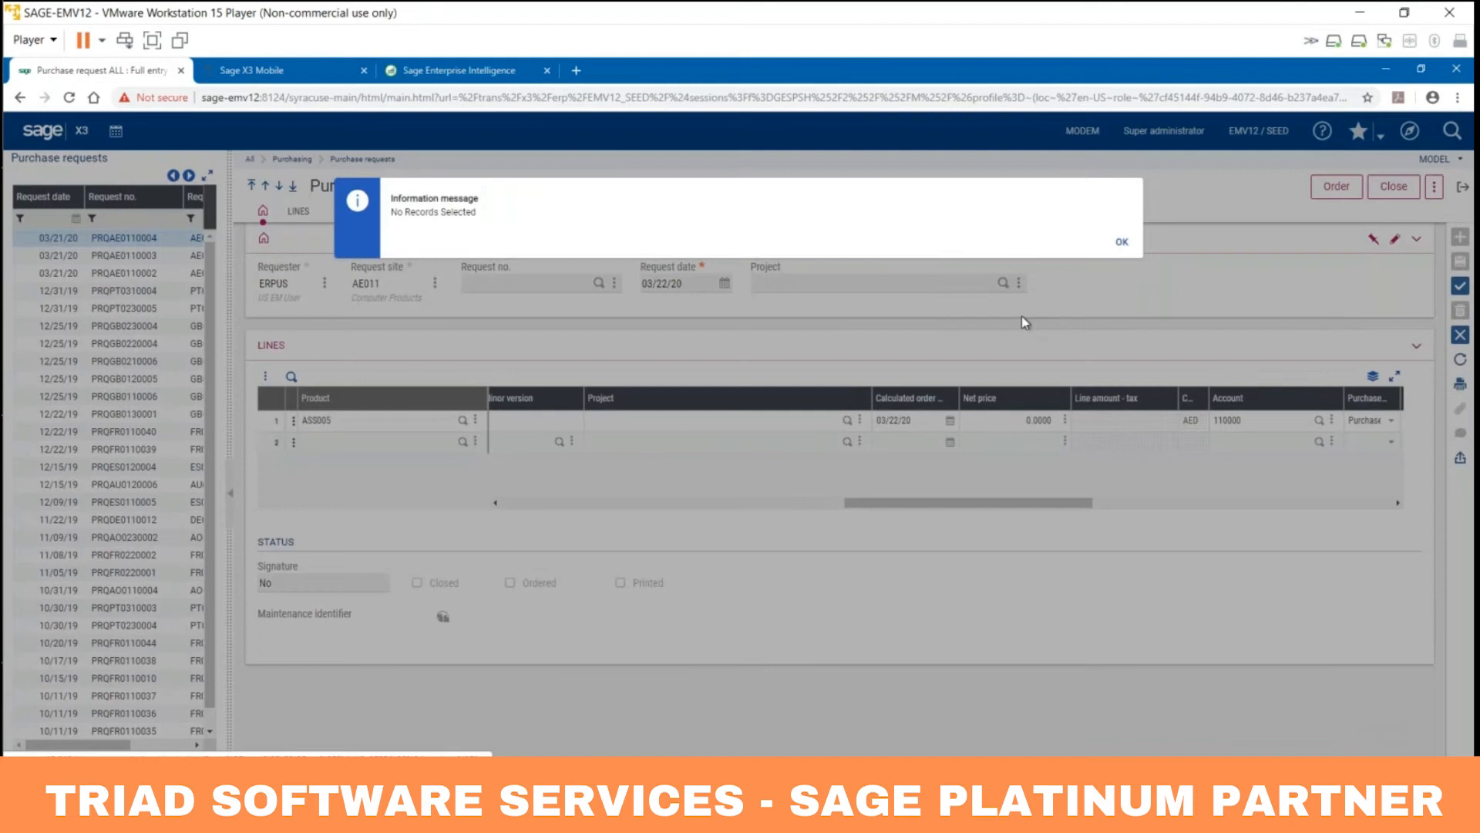
Step: Dismiss the No Records Selected message and scroll to the line's Closed and Signed columns
{"action": "left_click", "coordinate": [1122, 242]}
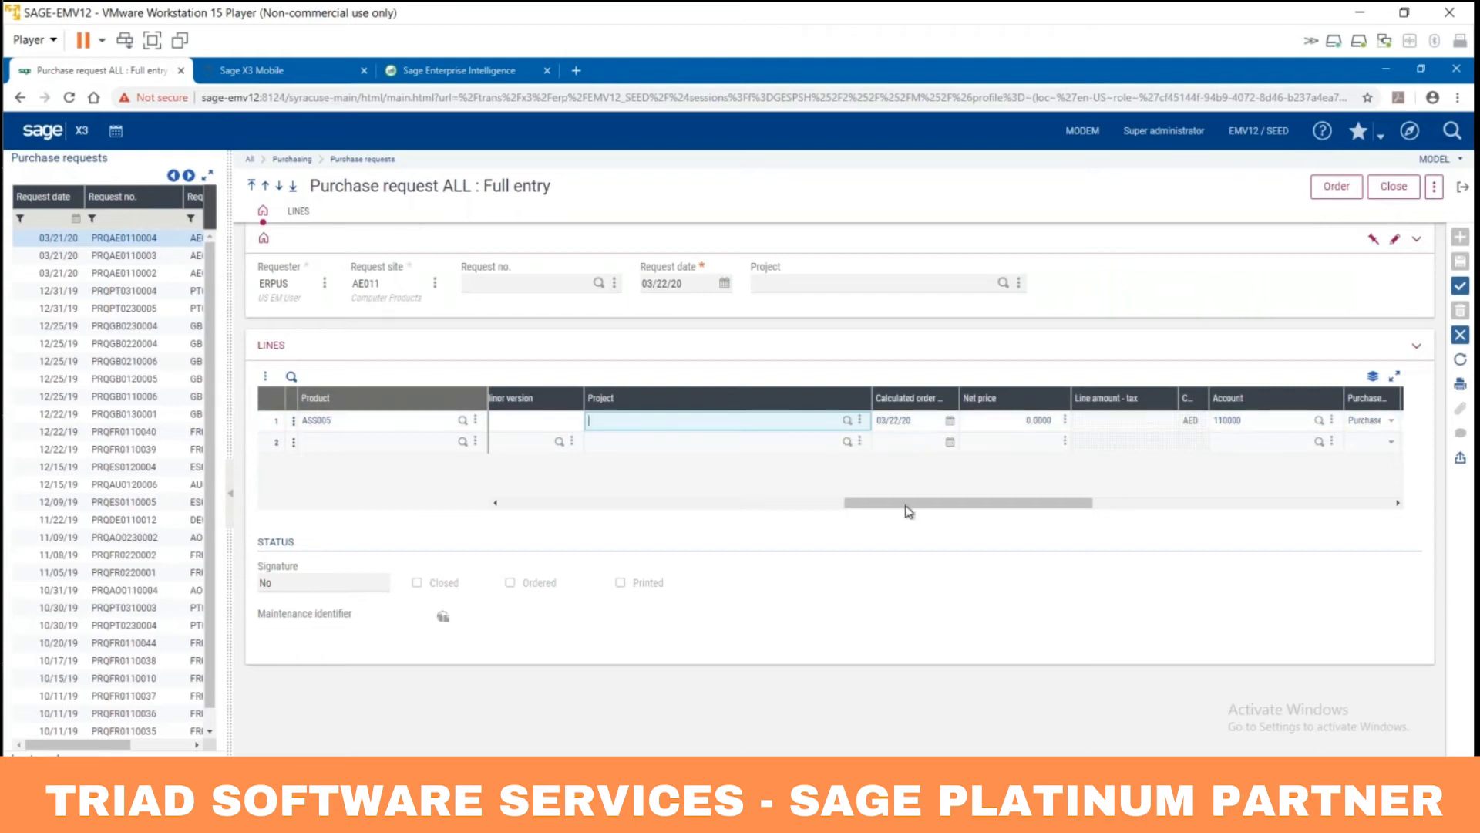
{"action": "left_click_drag", "start_coordinate": [909, 504], "coordinate": [1216, 506]}
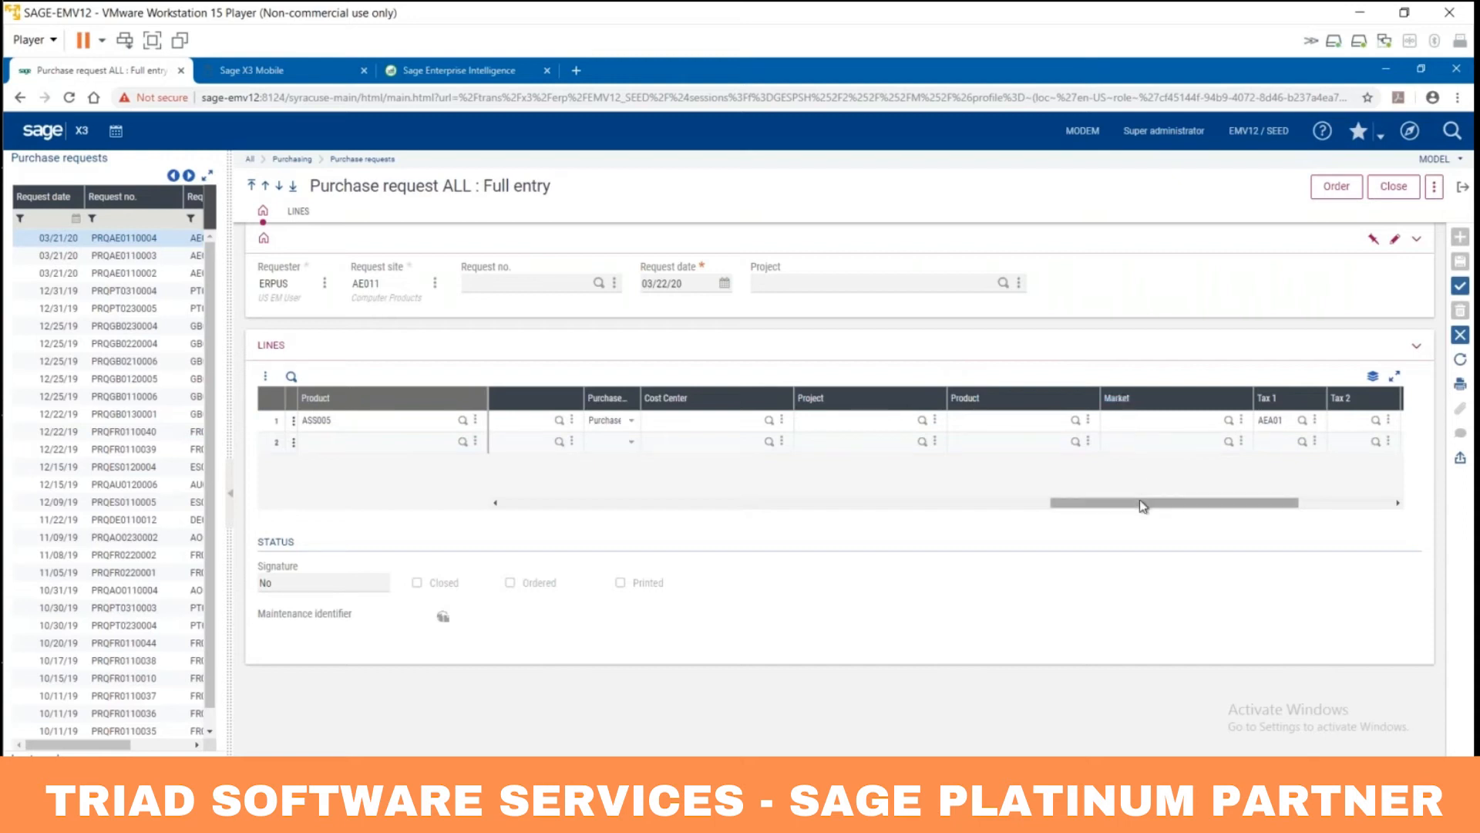
{"action": "left_click_drag", "start_coordinate": [1140, 511], "coordinate": [1236, 509]}
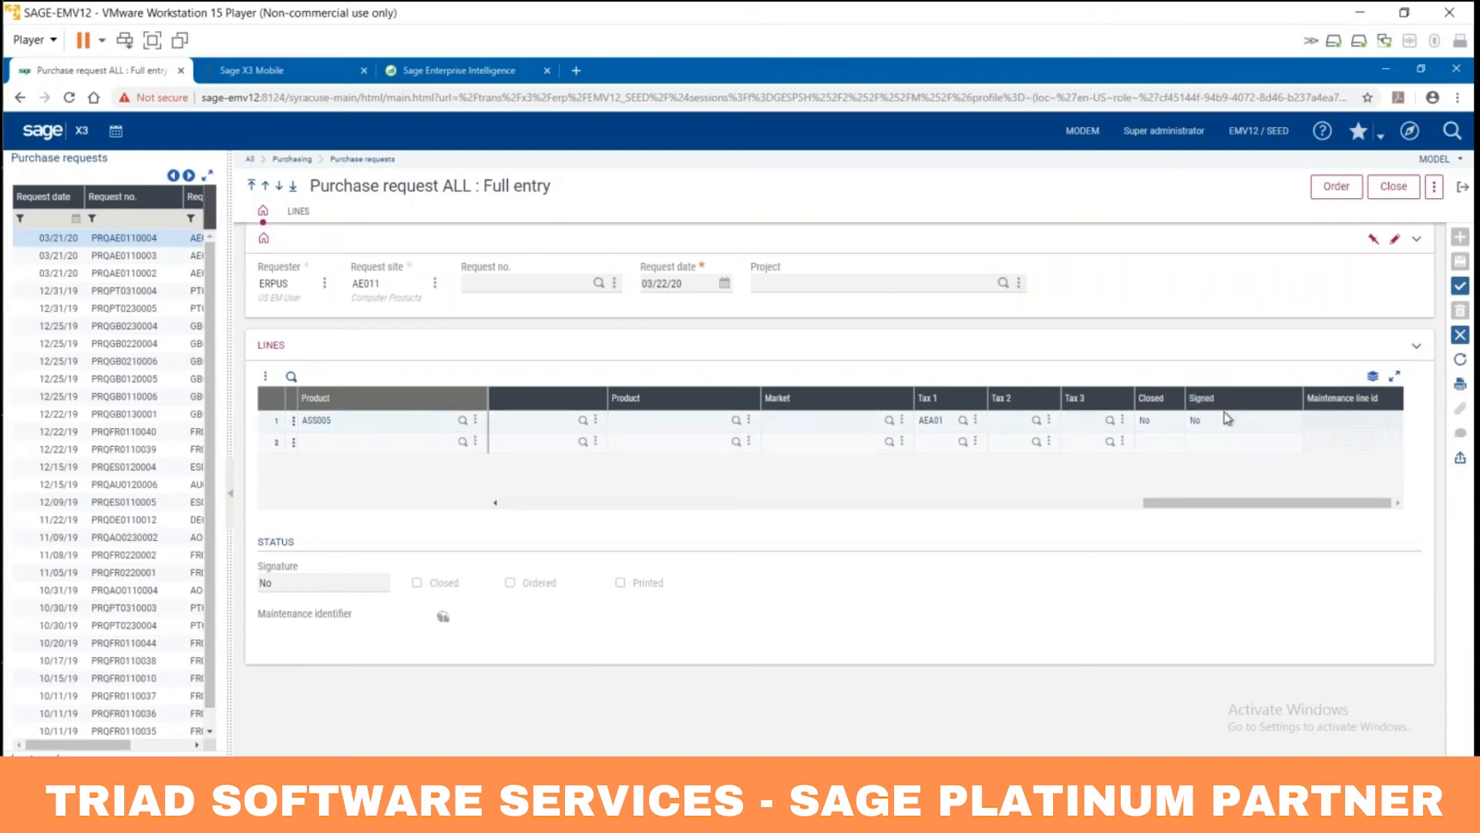
Step: Create the duplicate and confirm it, saving request PRQAE0110005
{"action": "left_click", "coordinate": [1461, 286]}
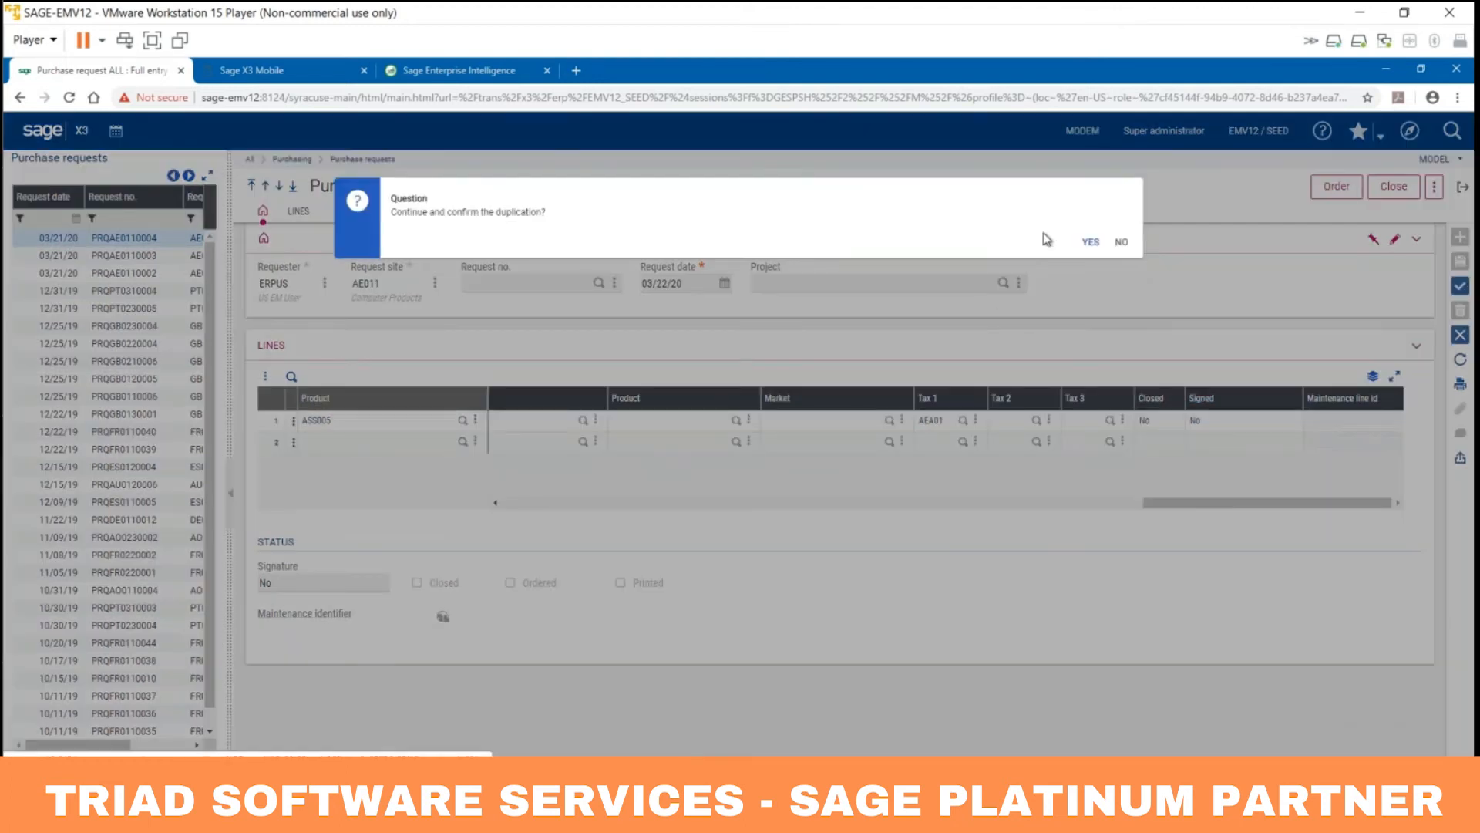
{"action": "left_click", "coordinate": [1090, 242]}
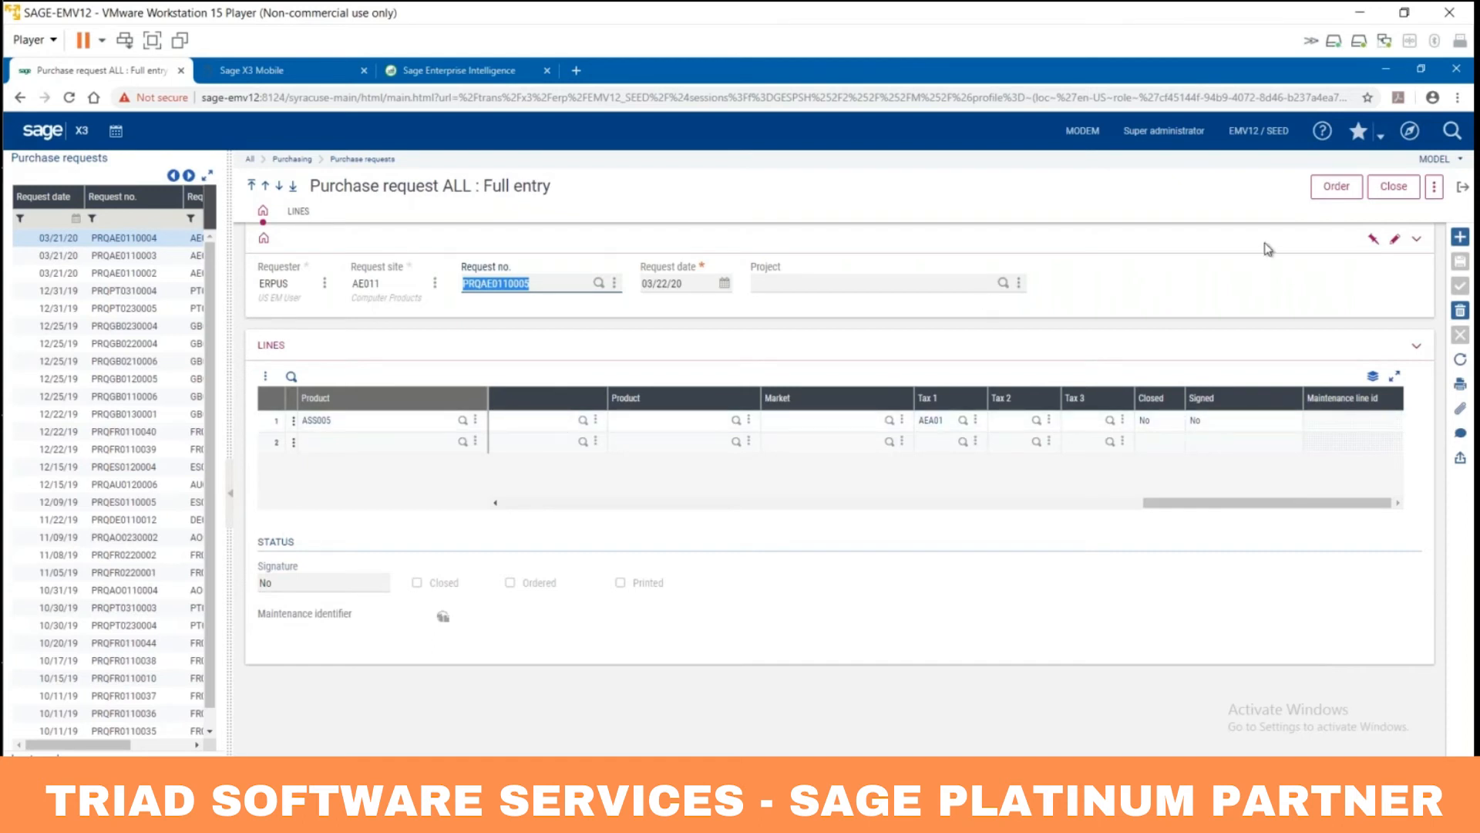
{"action": "left_click", "coordinate": [1434, 191]}
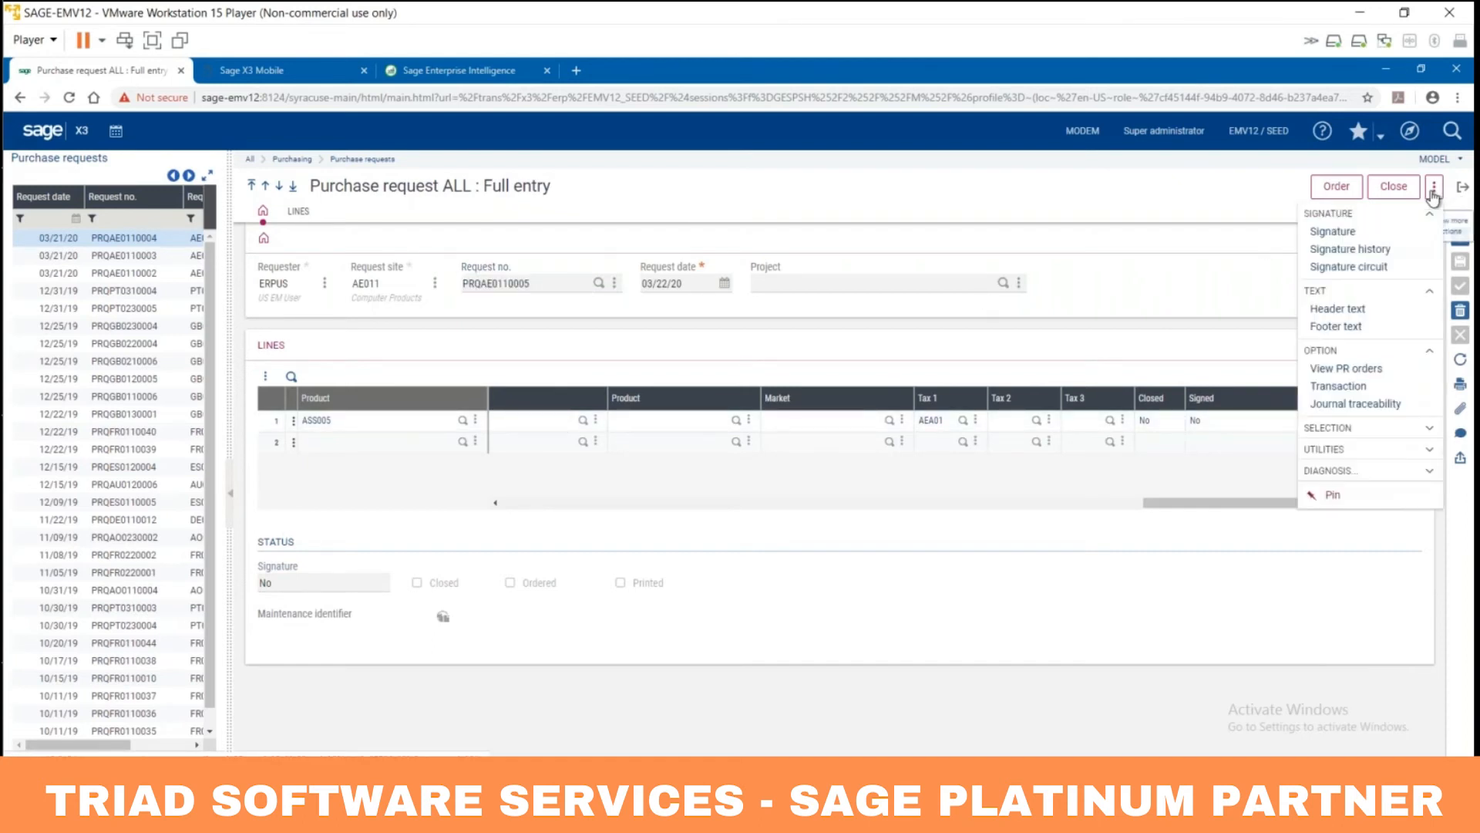
{"action": "left_click", "coordinate": [1381, 269]}
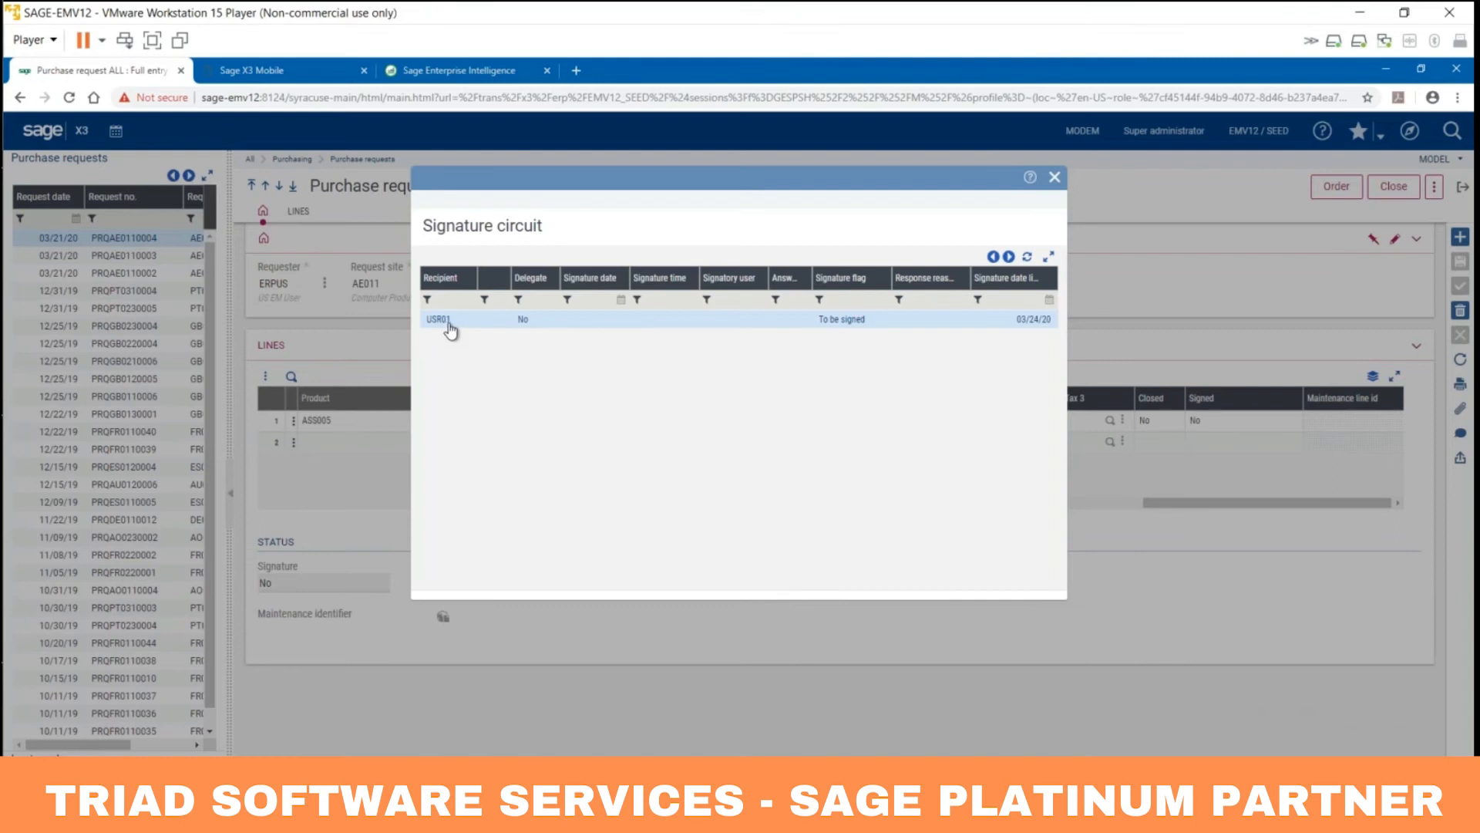
{"action": "left_click", "coordinate": [1054, 179]}
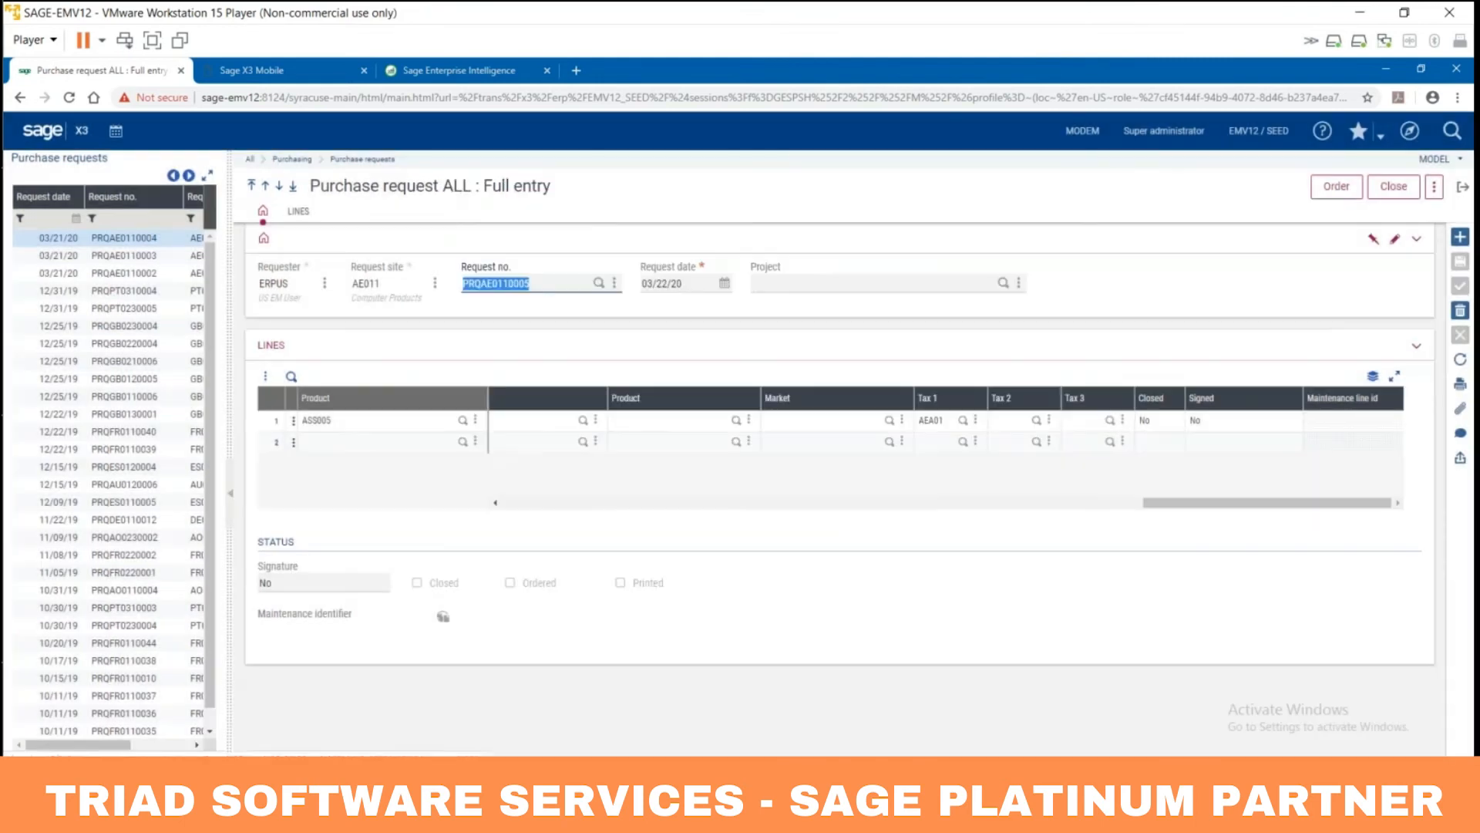
Step: Close the purchase request page and leave Sage X3 by closing the browser
{"action": "left_click", "coordinate": [1462, 196]}
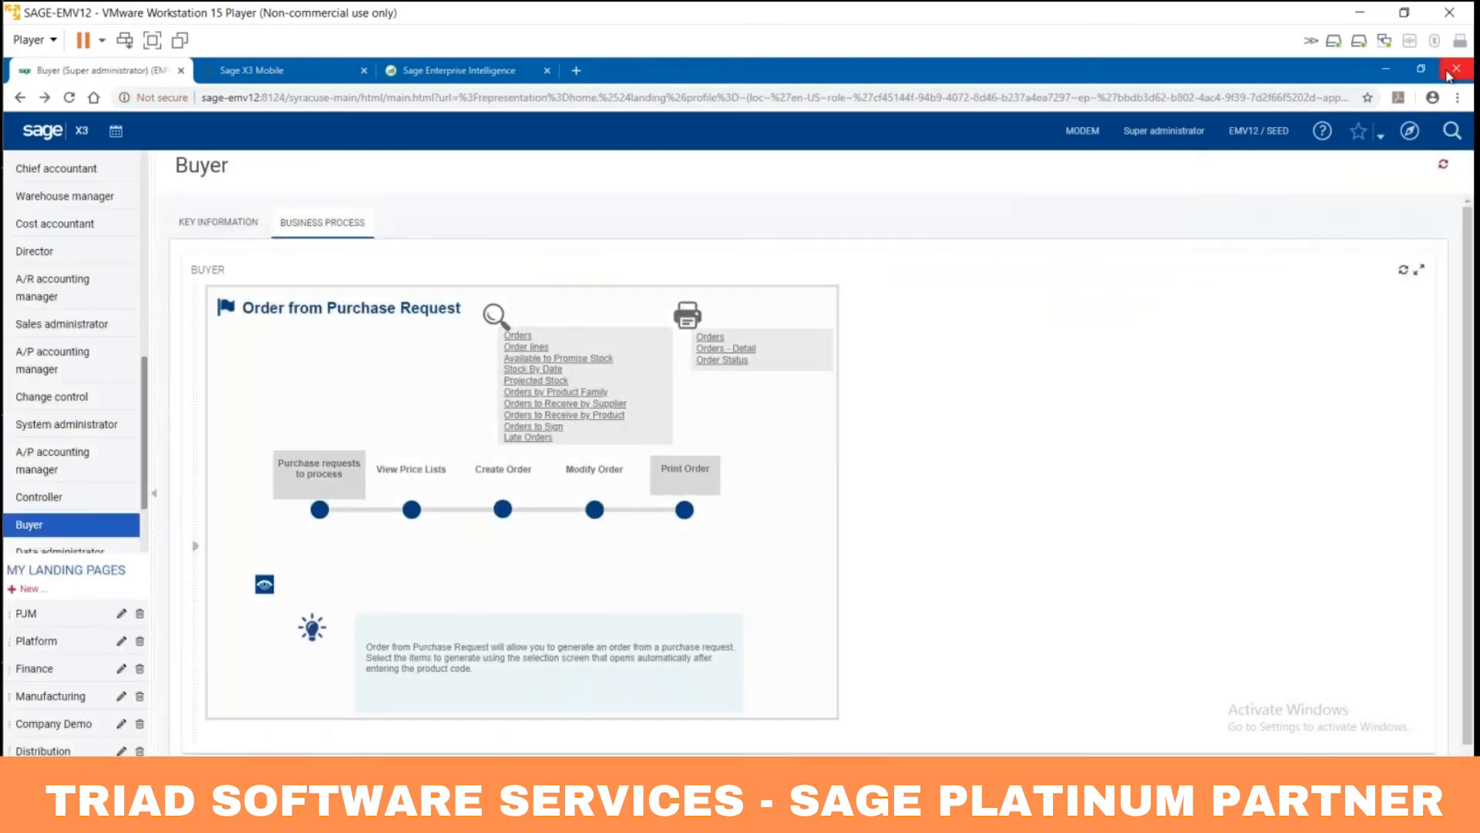
{"action": "left_click", "coordinate": [1455, 69]}
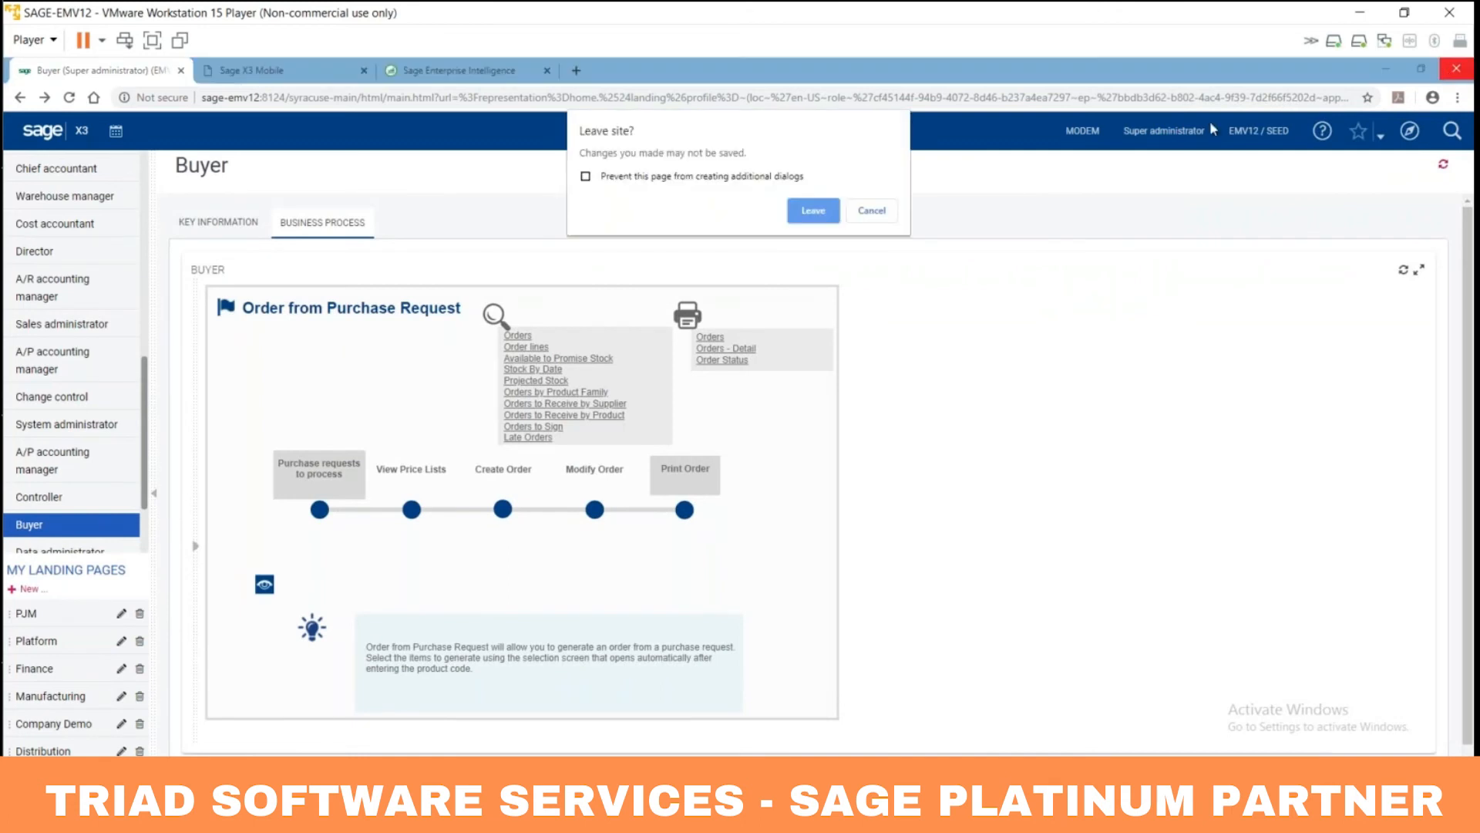
{"action": "left_click", "coordinate": [804, 212]}
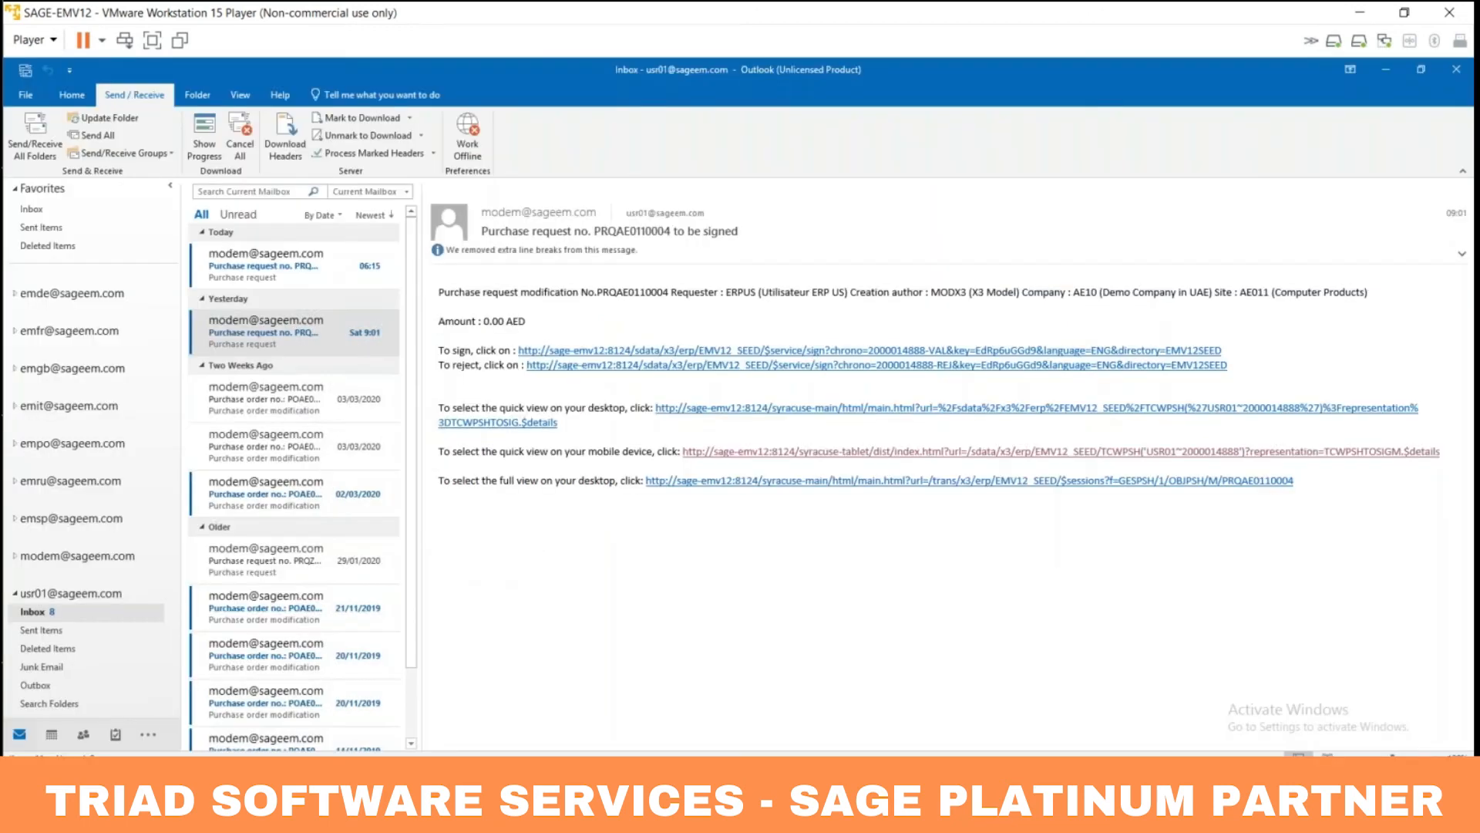
Step: Read the newest Inbox email asking to sign PRQAE0110004, then minimize Outlook
{"action": "left_click", "coordinate": [29, 615]}
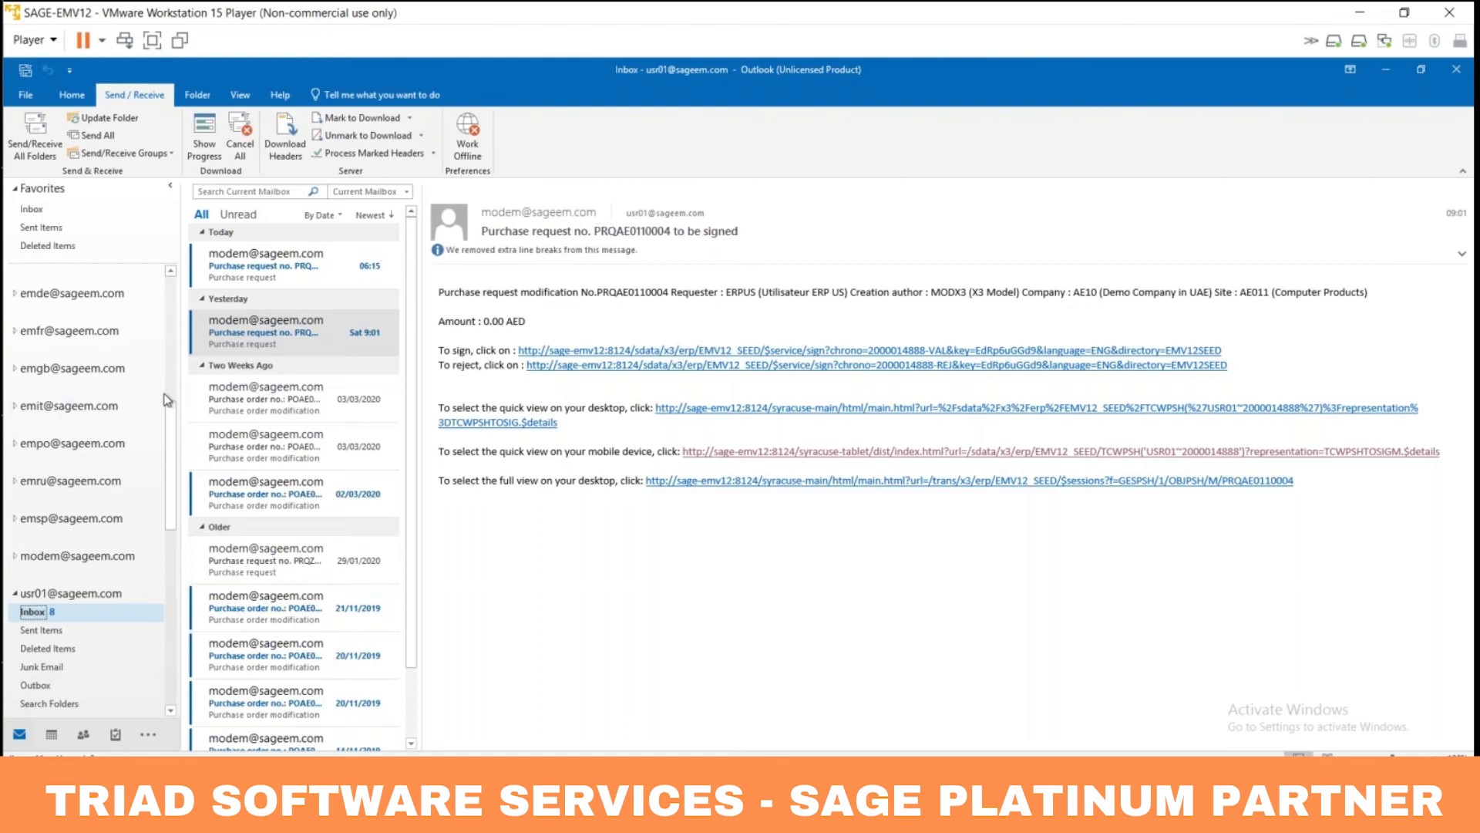
{"action": "left_click", "coordinate": [264, 271]}
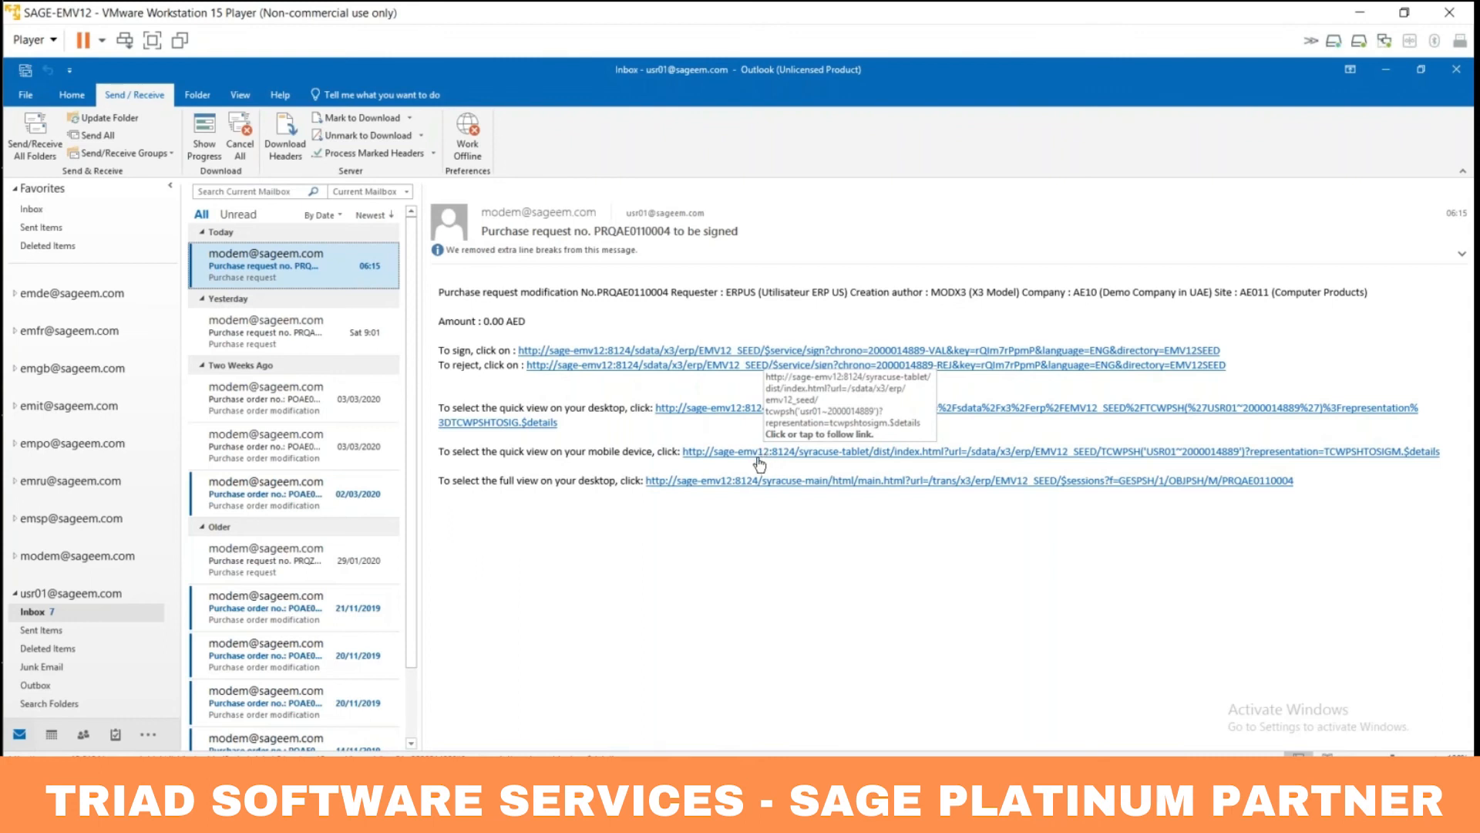
{"action": "left_click", "coordinate": [1384, 72]}
Step: Launch Sage EM V12 in Chrome and sign in with another user's name and password
{"action": "left_click", "coordinate": [160, 214]}
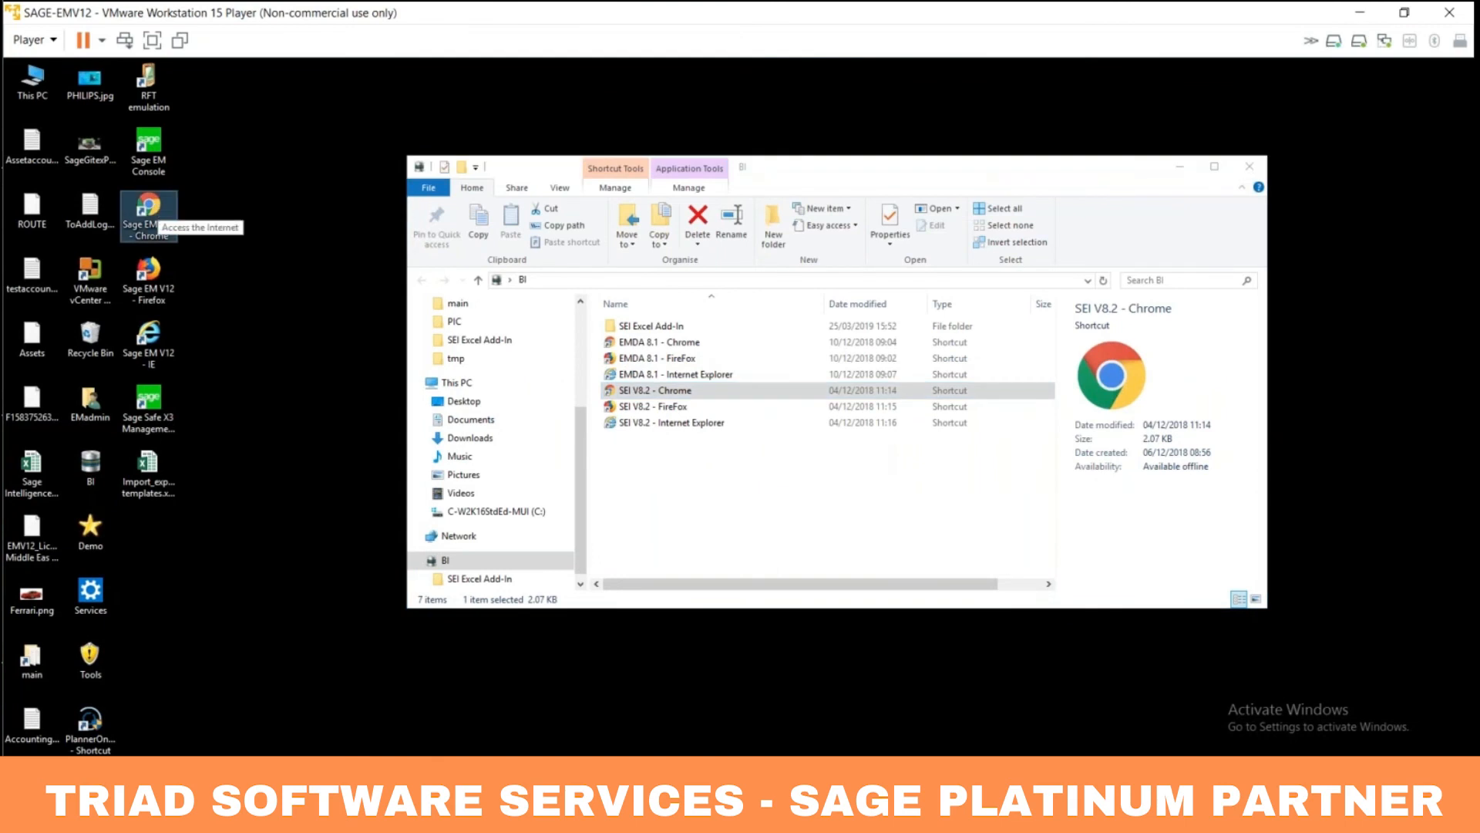
{"action": "double_click", "coordinate": [159, 214]}
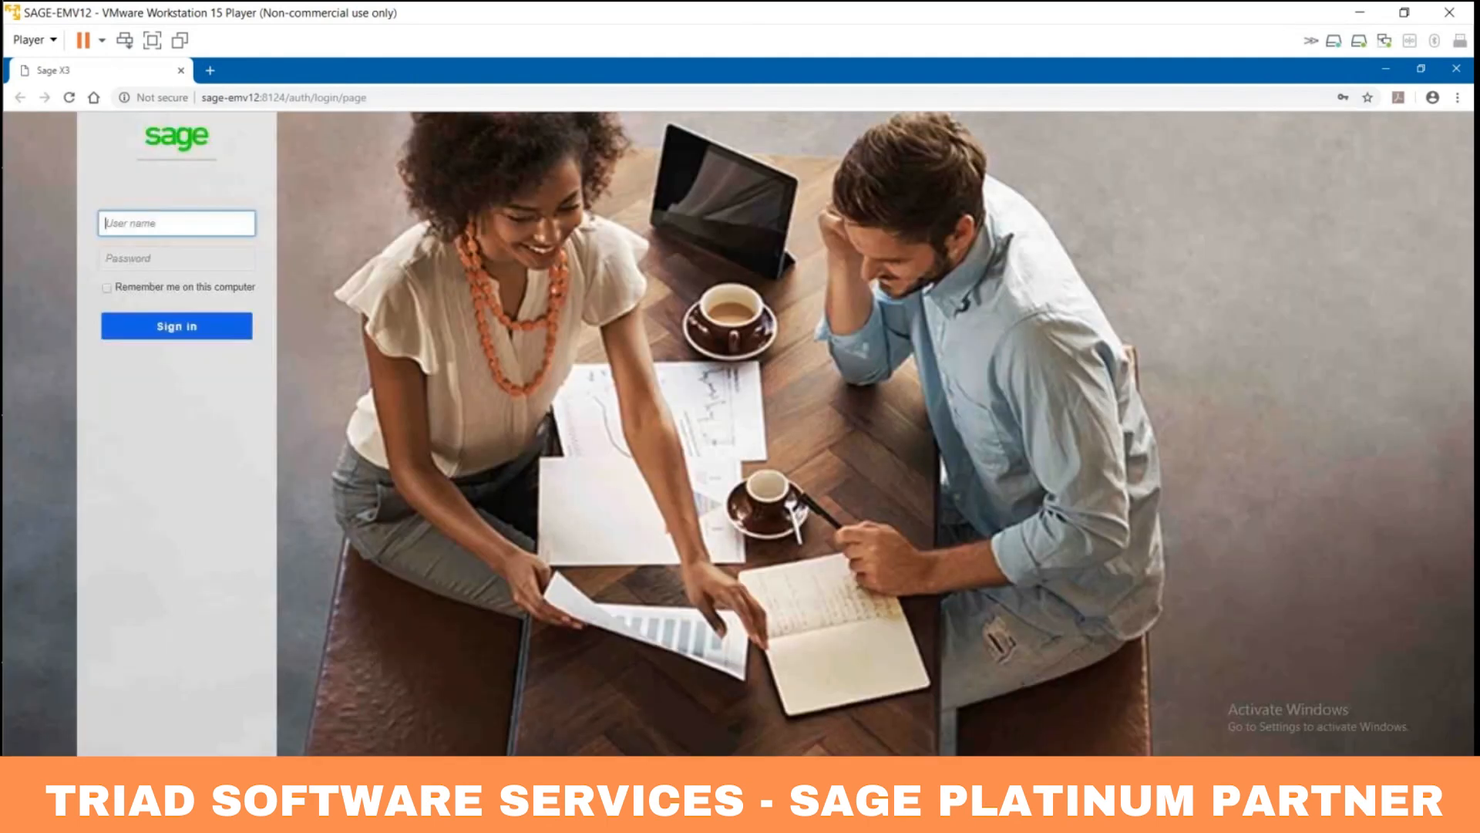
{"action": "left_click_drag", "start_coordinate": [155, 224], "coordinate": [66, 218]}
{"action": "type", "text": "USR"}
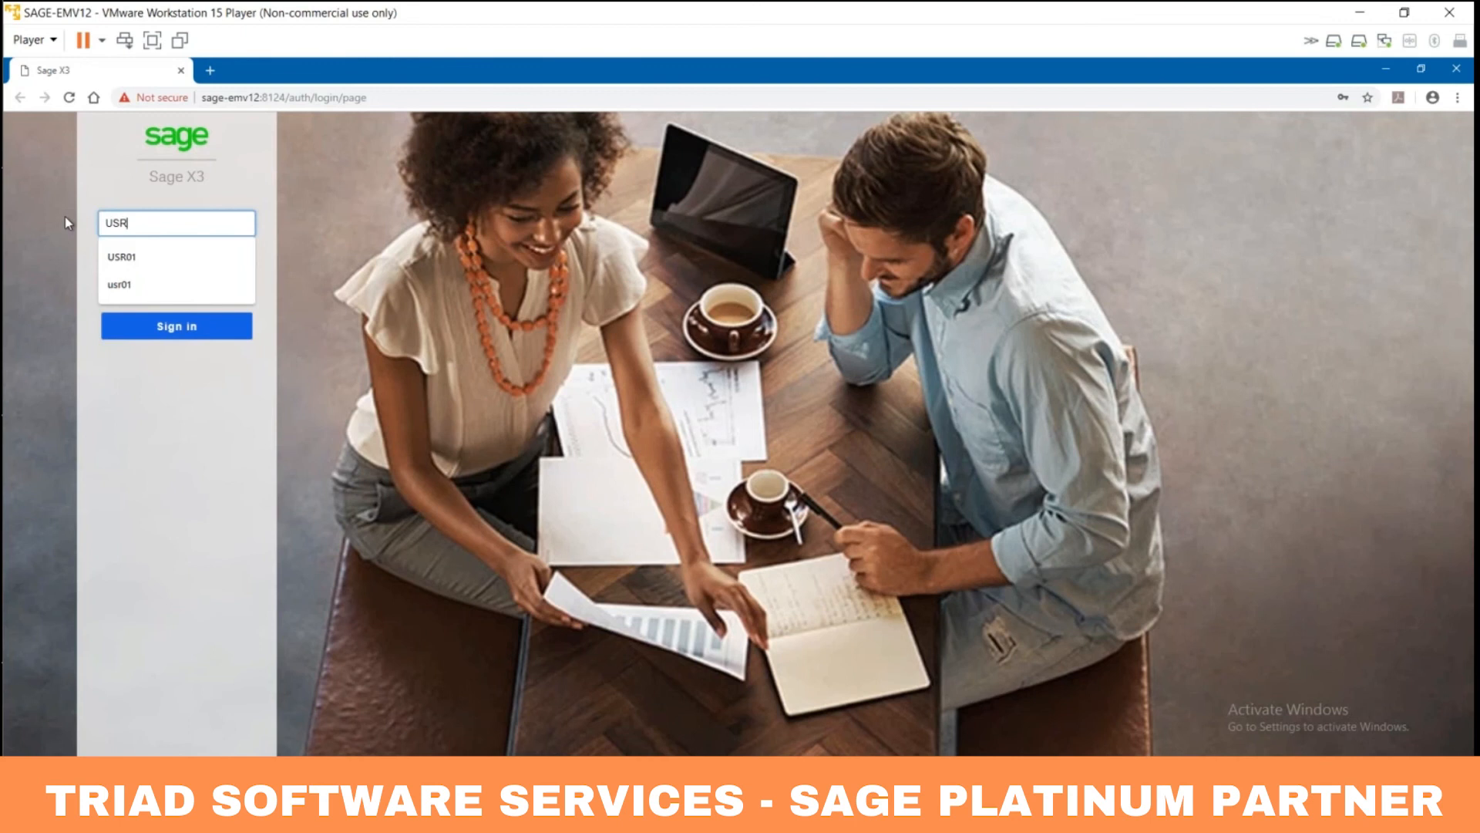
{"action": "type", "text": "01"}
{"action": "key", "text": "Tab"}
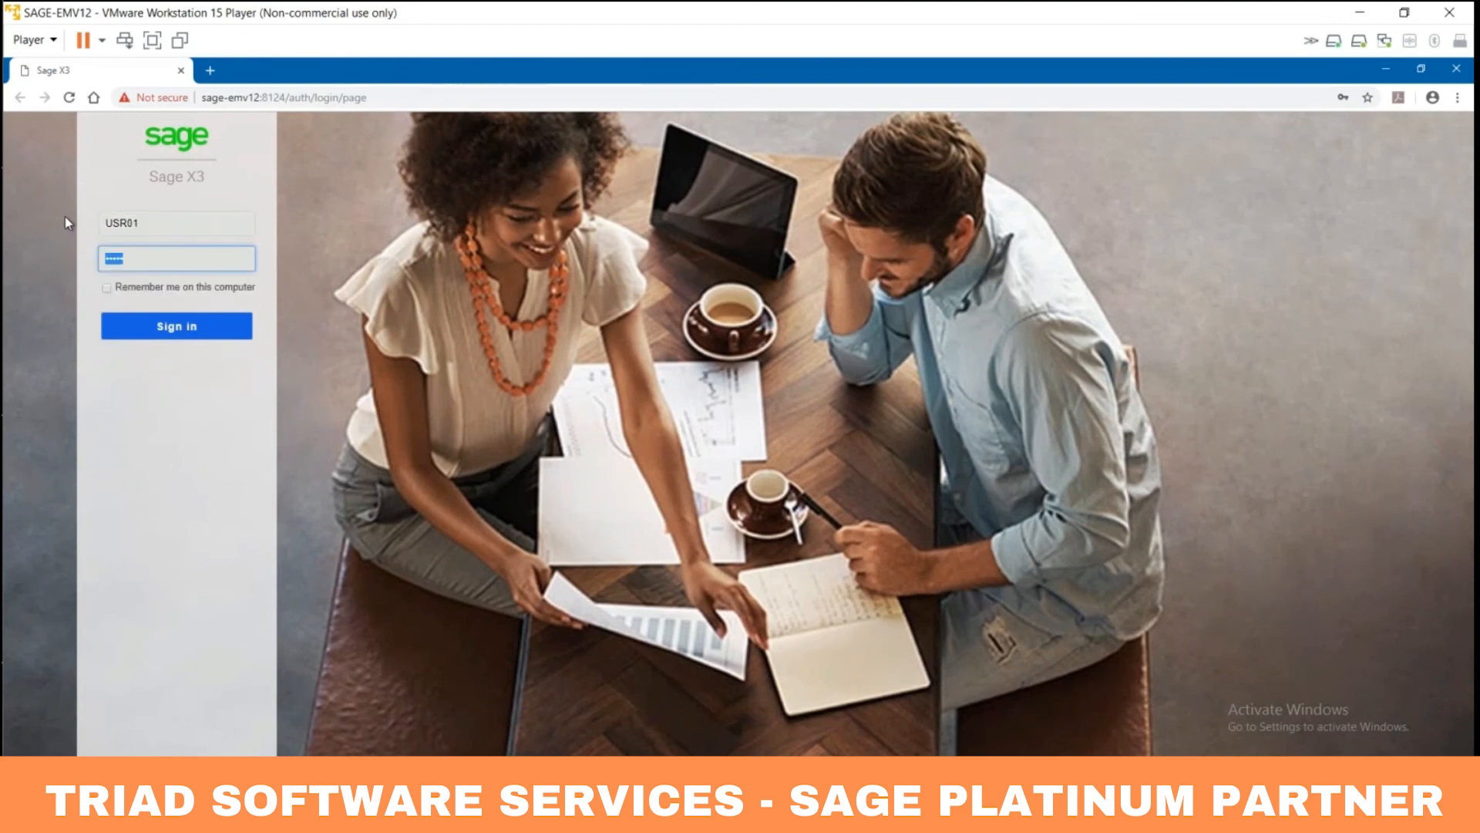
{"action": "type", "text": "•••••"}
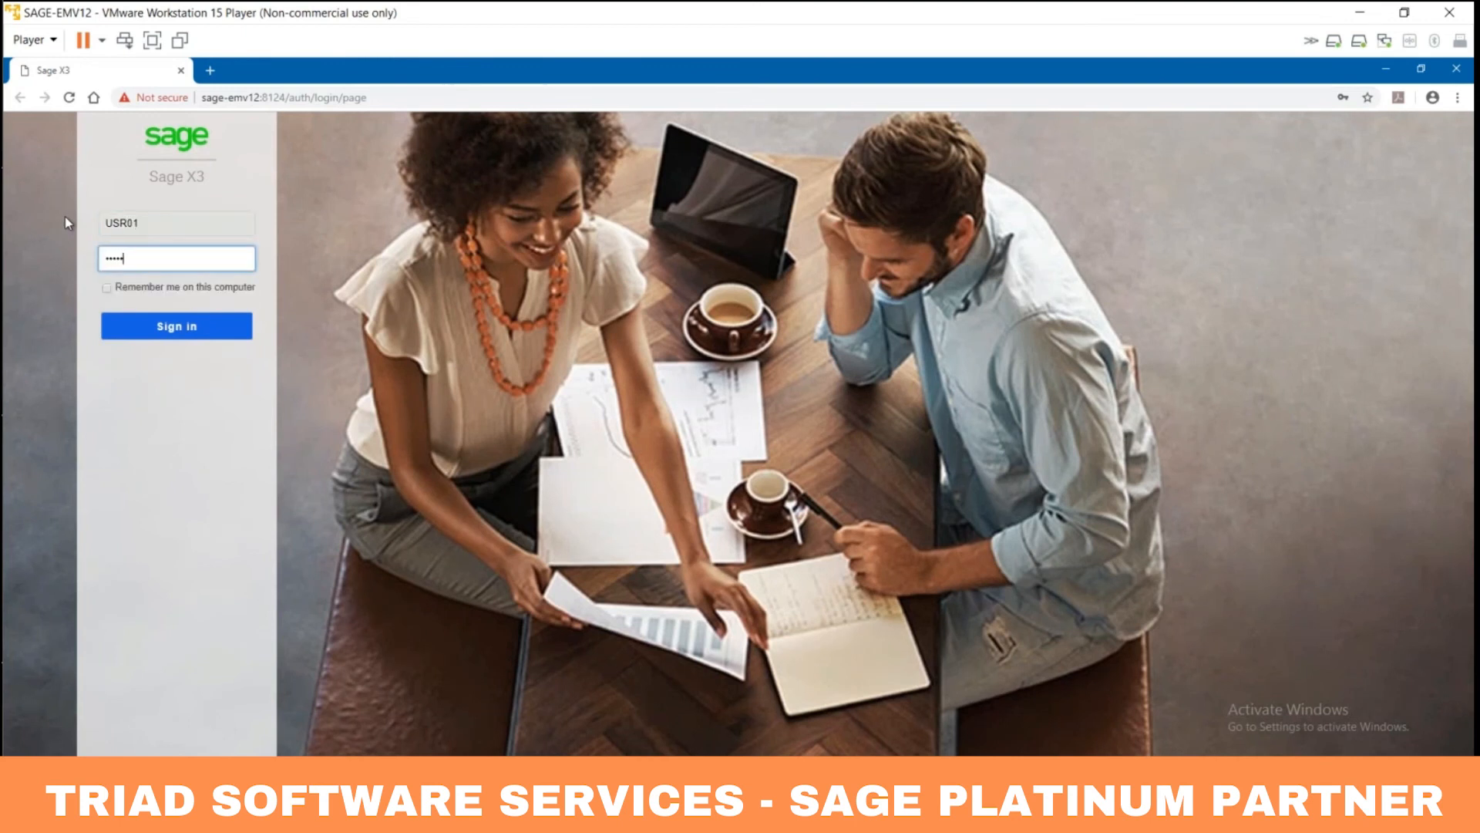
{"action": "left_click", "coordinate": [177, 327]}
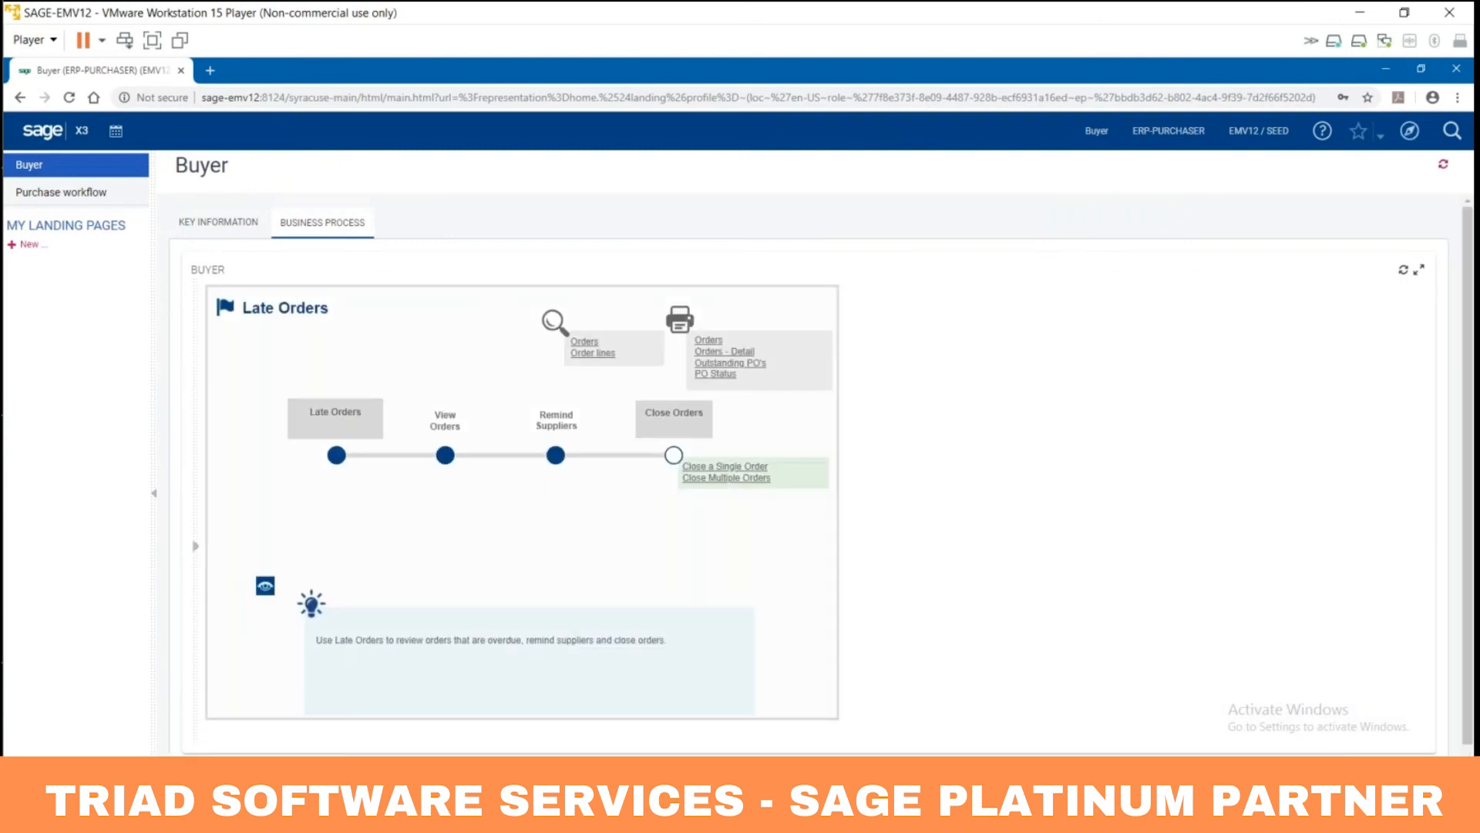
Step: Check the Key Information and Business Process views, then go to the Purchase workflow page
{"action": "left_click", "coordinate": [231, 222]}
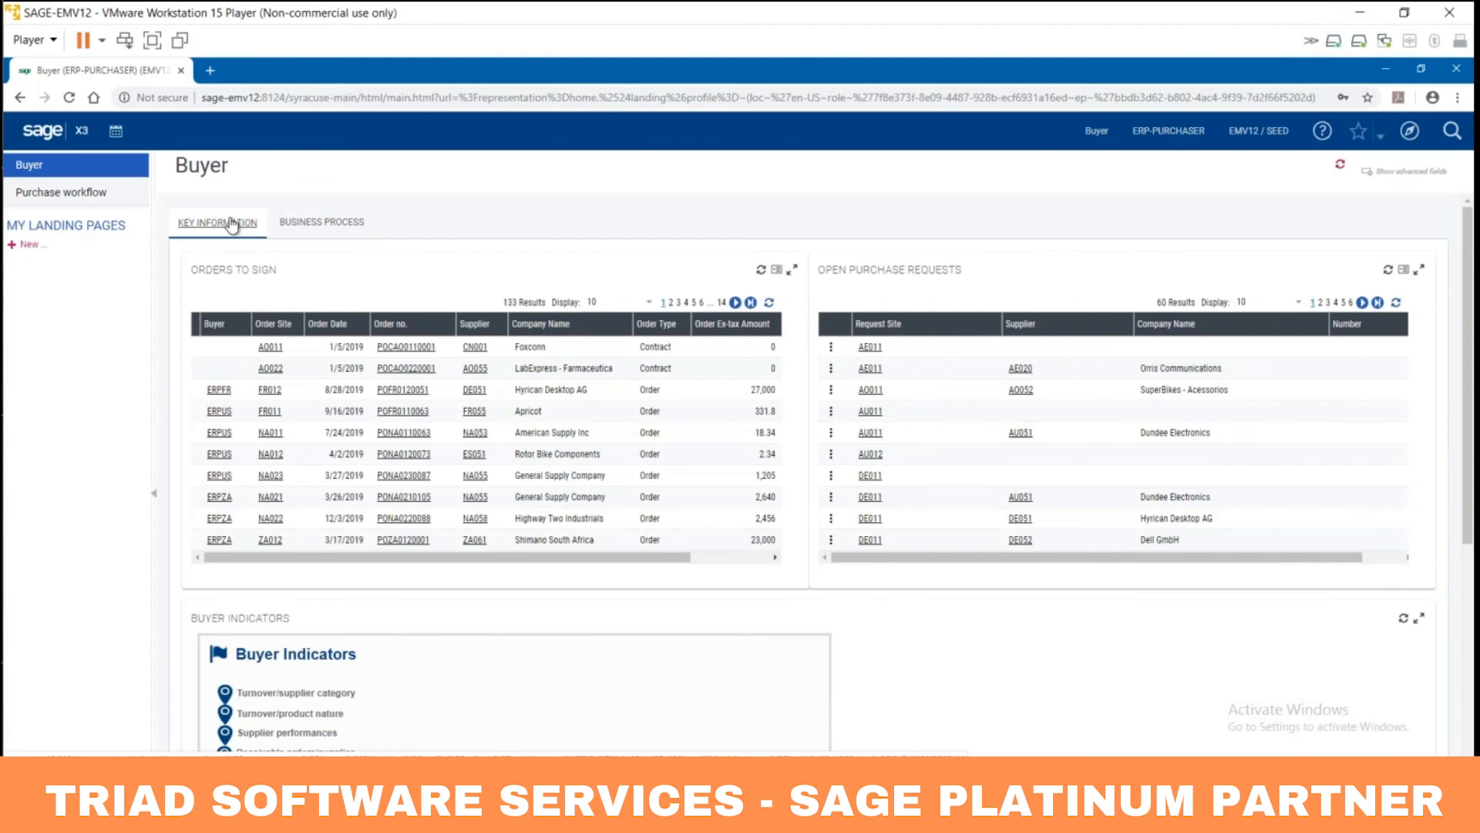
{"action": "left_click", "coordinate": [327, 225]}
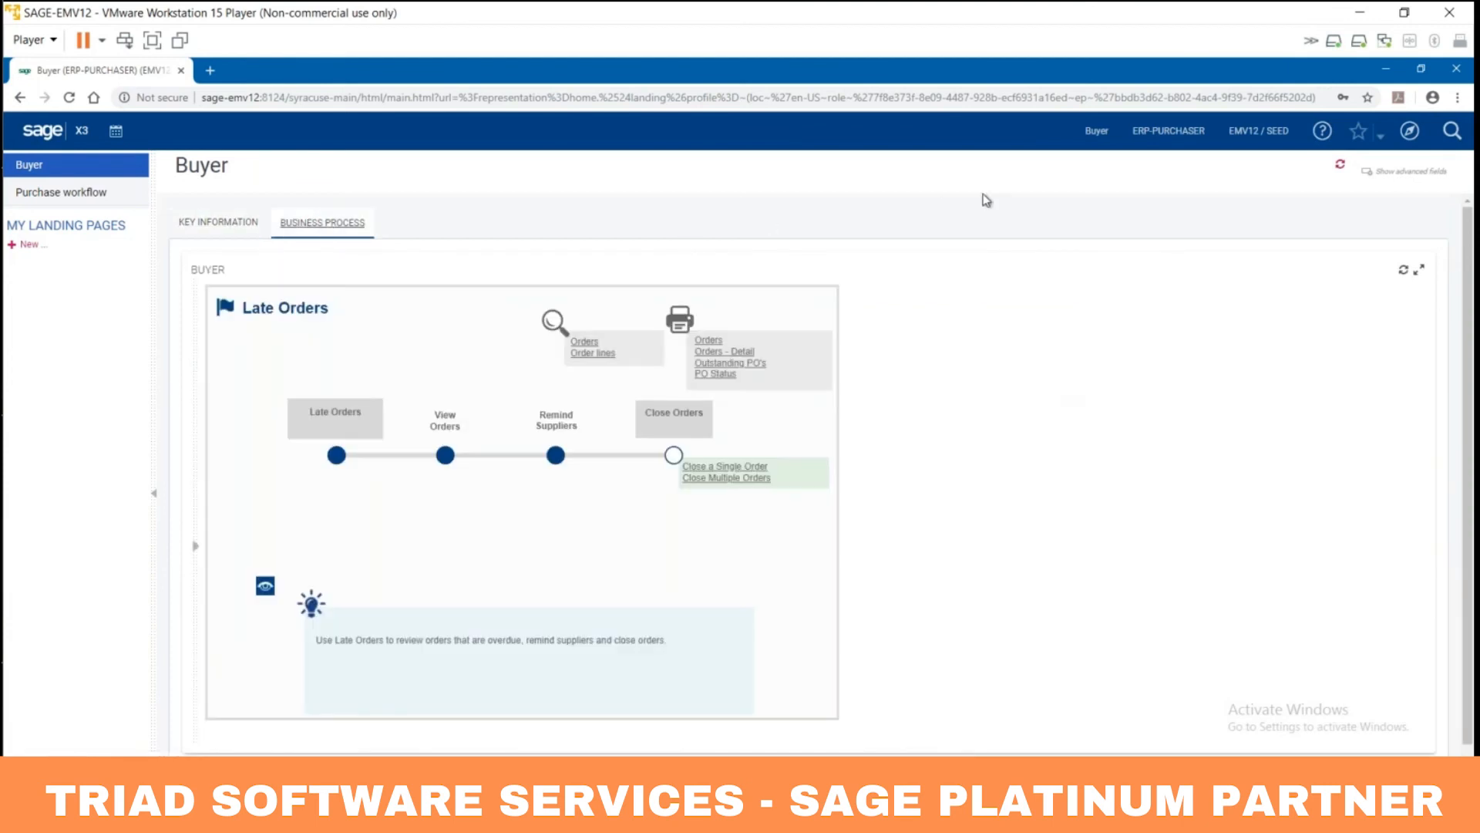
{"action": "left_click", "coordinate": [66, 192]}
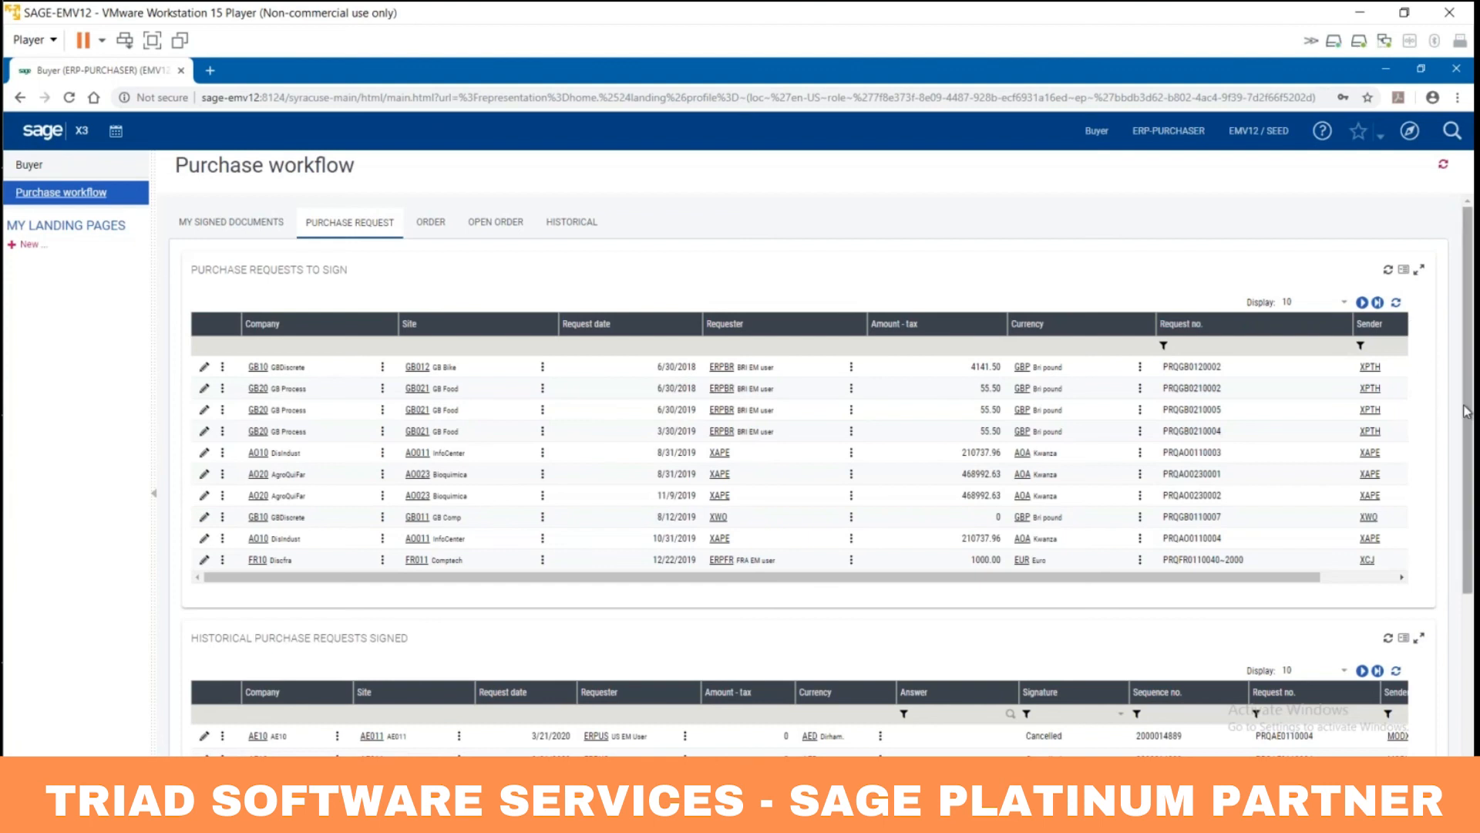
Step: Scroll through the signed-request history, then return to the Purchase request tab
{"action": "scroll", "coordinate": [1466, 478], "scroll_direction": "down", "scroll_amount": 1}
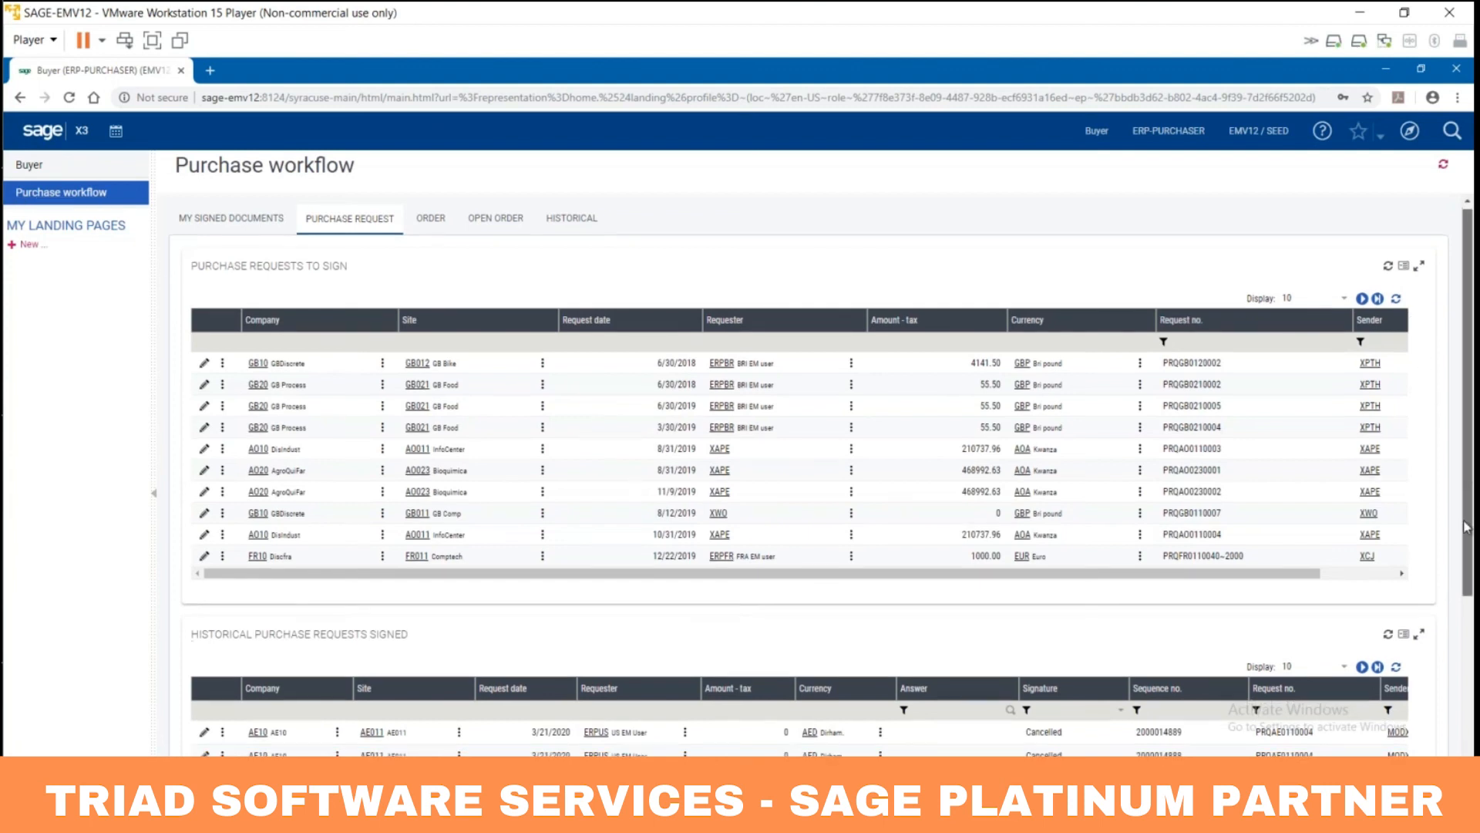
{"action": "scroll", "coordinate": [1467, 540], "scroll_direction": "down", "scroll_amount": 3}
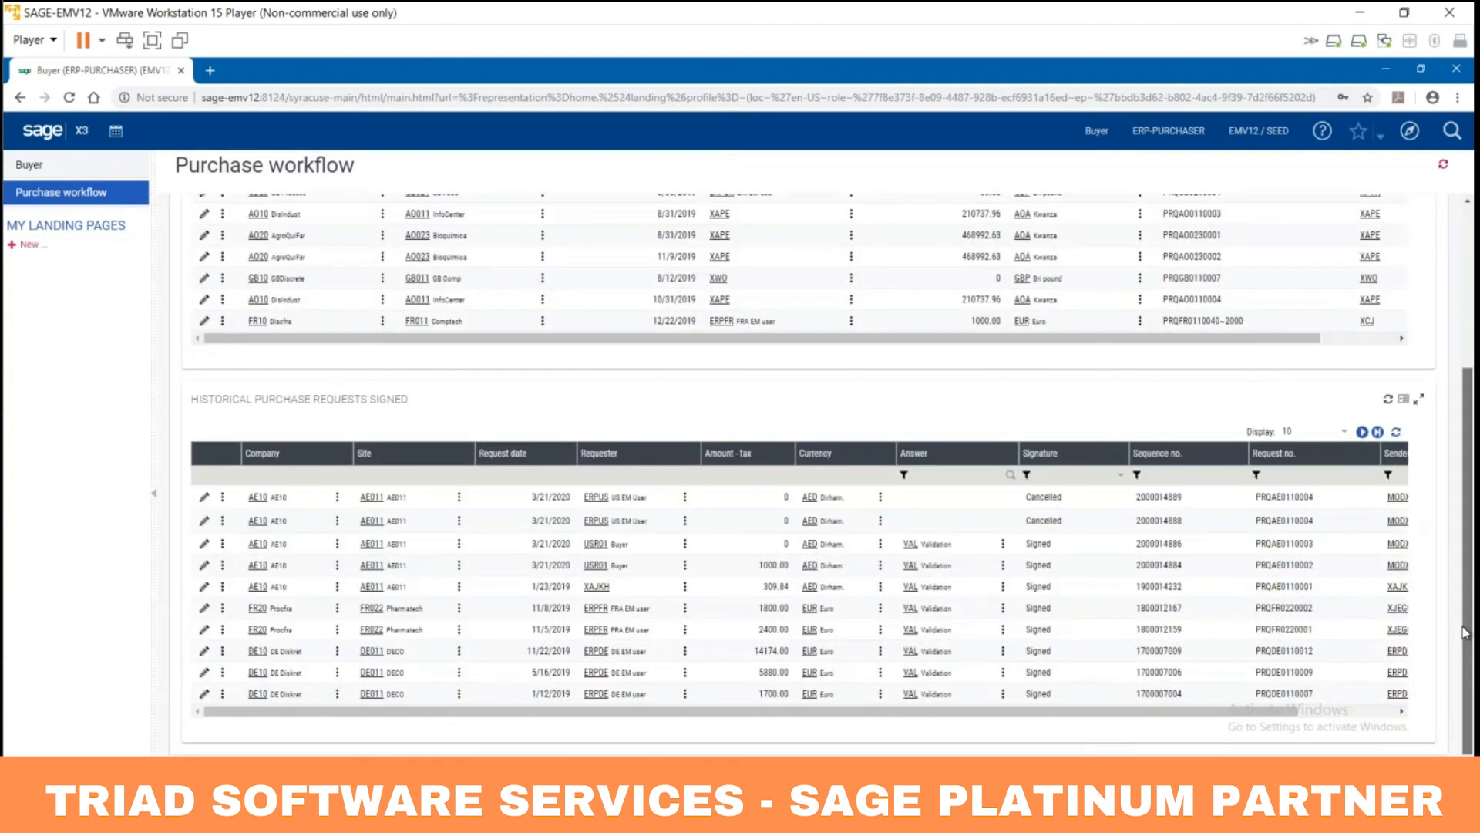
{"action": "scroll", "coordinate": [1462, 549], "scroll_direction": "up", "scroll_amount": 1}
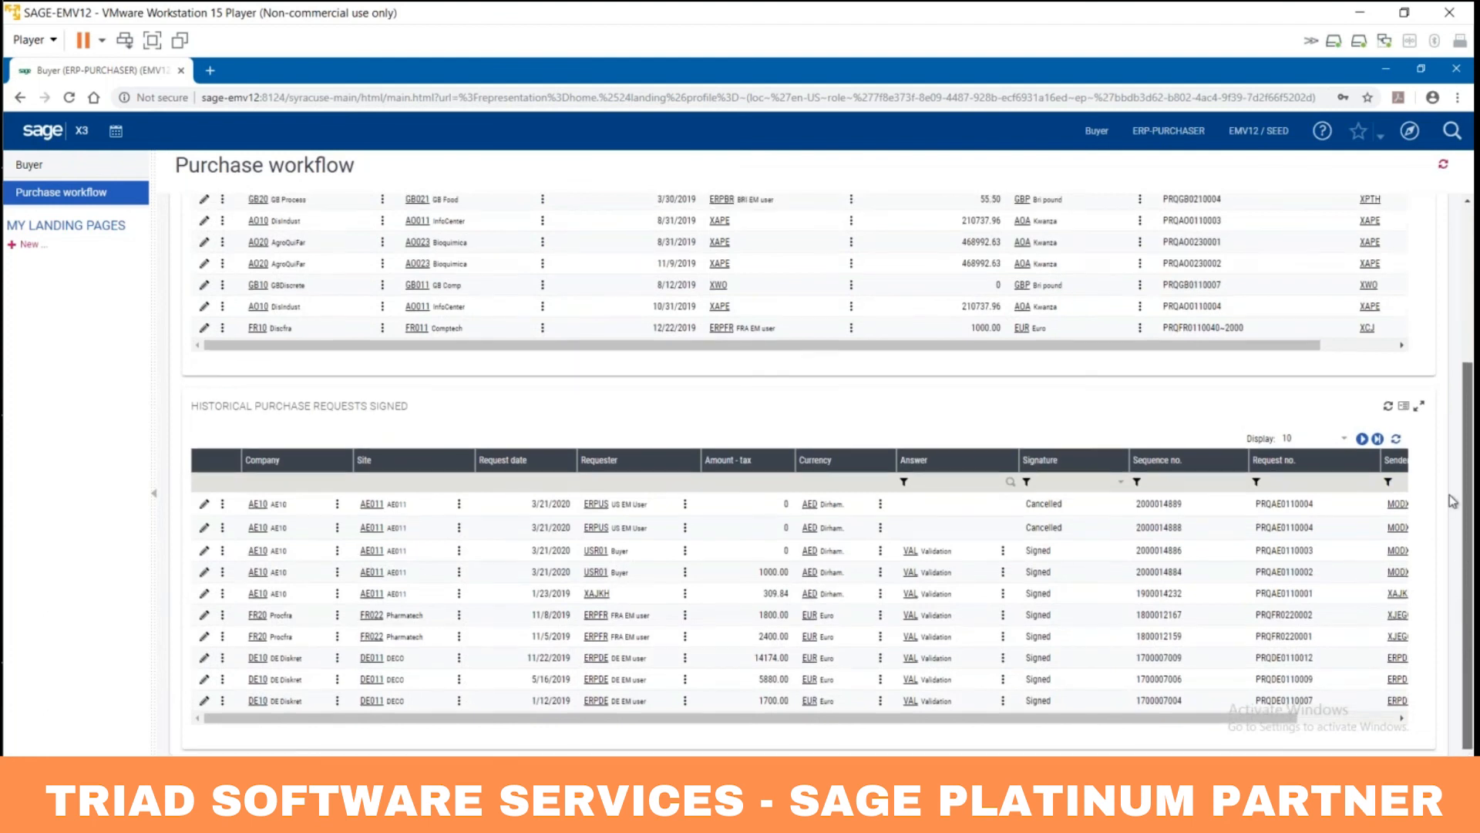
{"action": "scroll", "coordinate": [1453, 448], "scroll_direction": "up", "scroll_amount": 3}
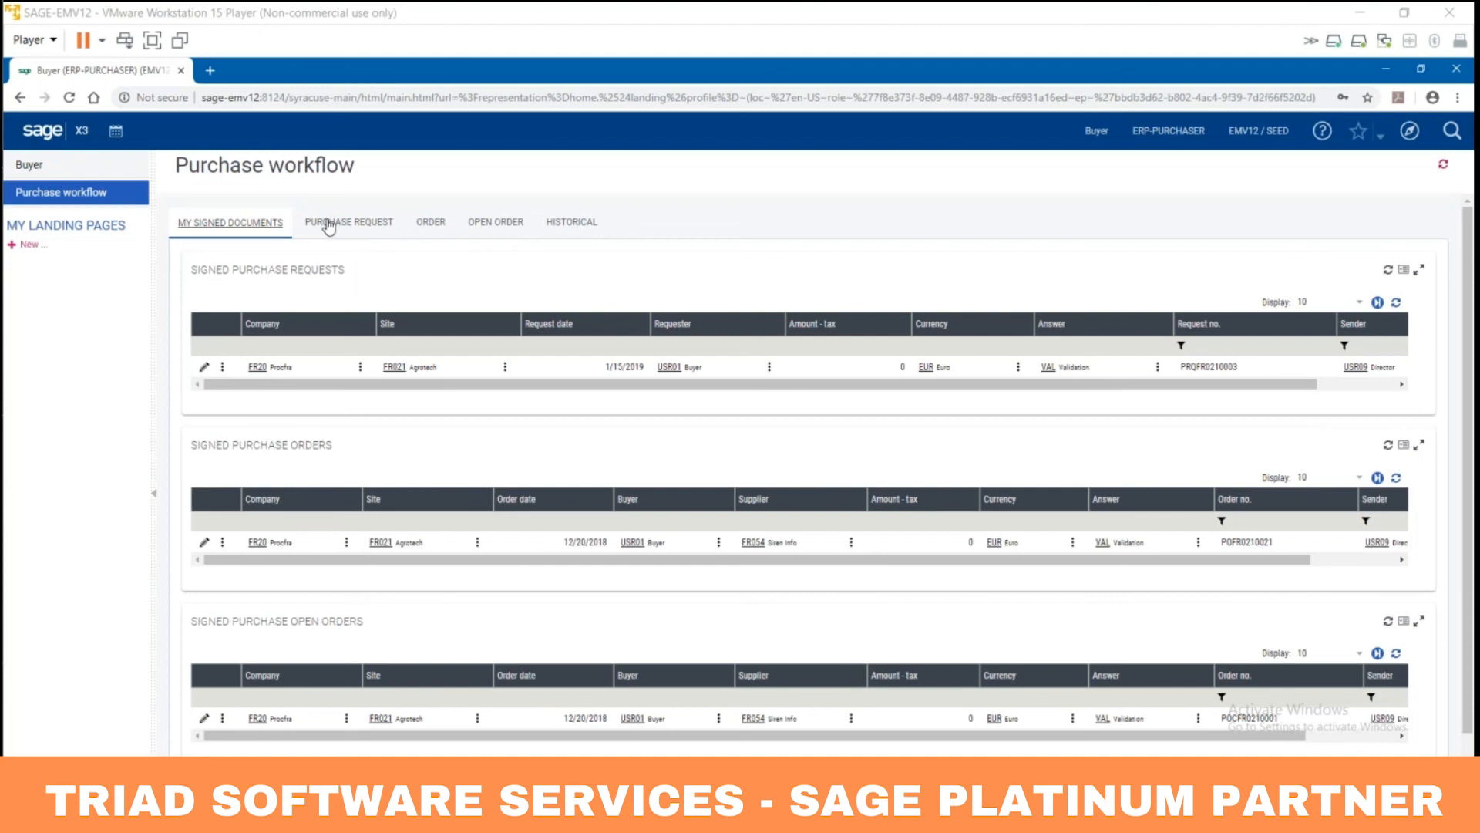
{"action": "left_click", "coordinate": [328, 225]}
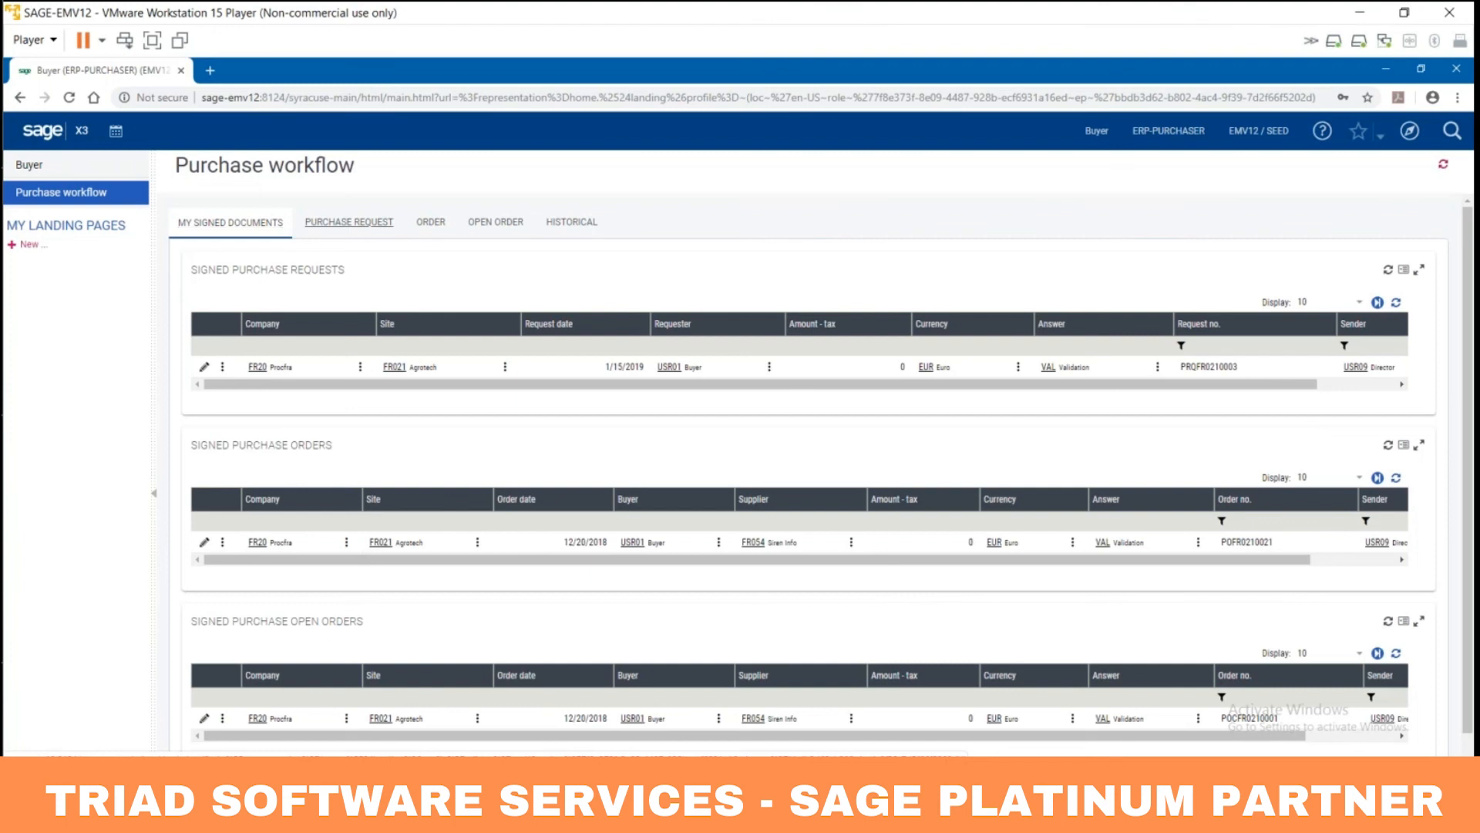
Step: Show the last page of requests to sign and list PRQAE0110005's actions
{"action": "left_click", "coordinate": [1378, 303]}
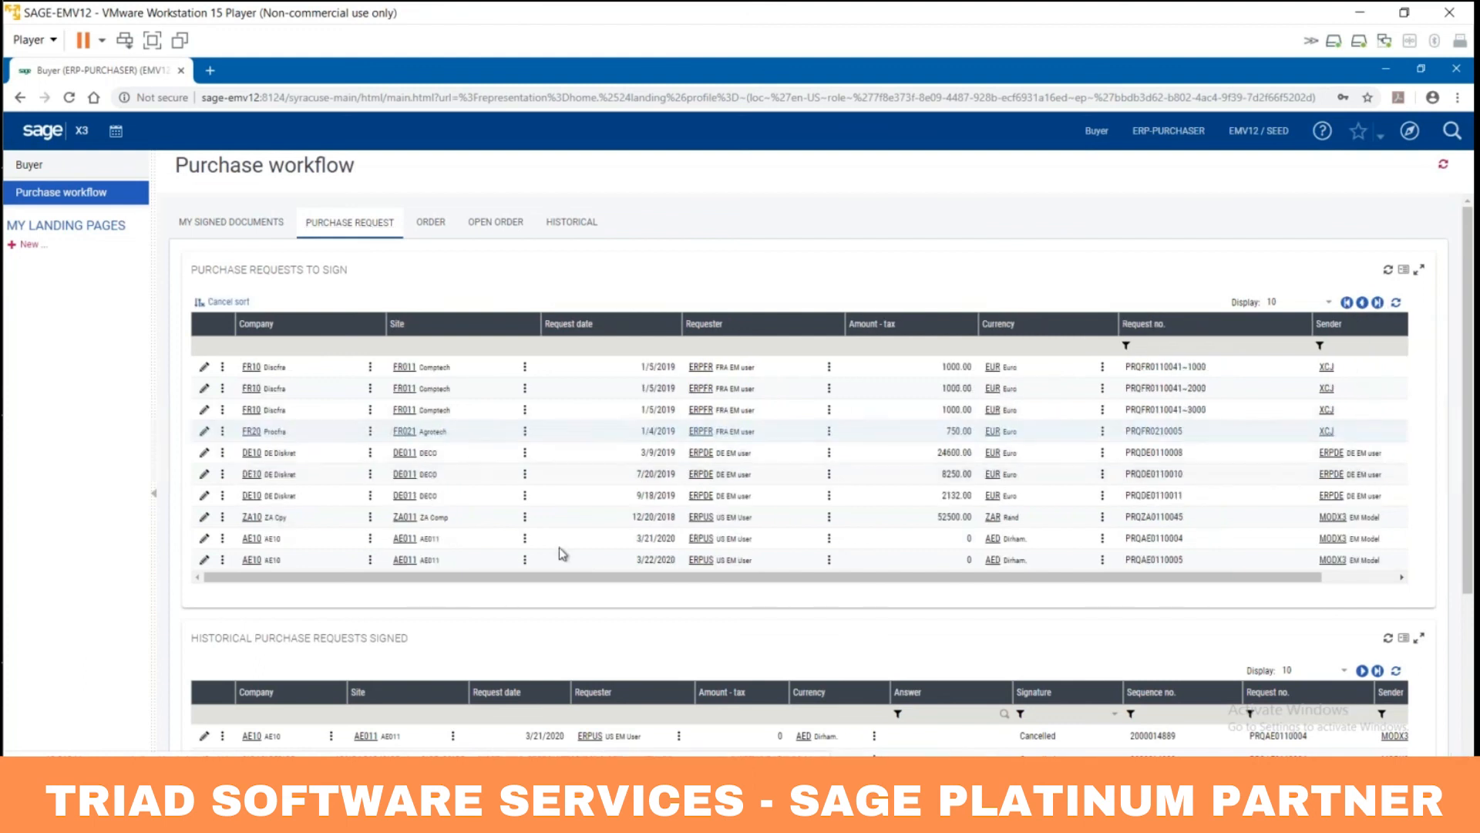
{"action": "left_click_drag", "start_coordinate": [638, 577], "coordinate": [590, 575]}
{"action": "left_click", "coordinate": [222, 560]}
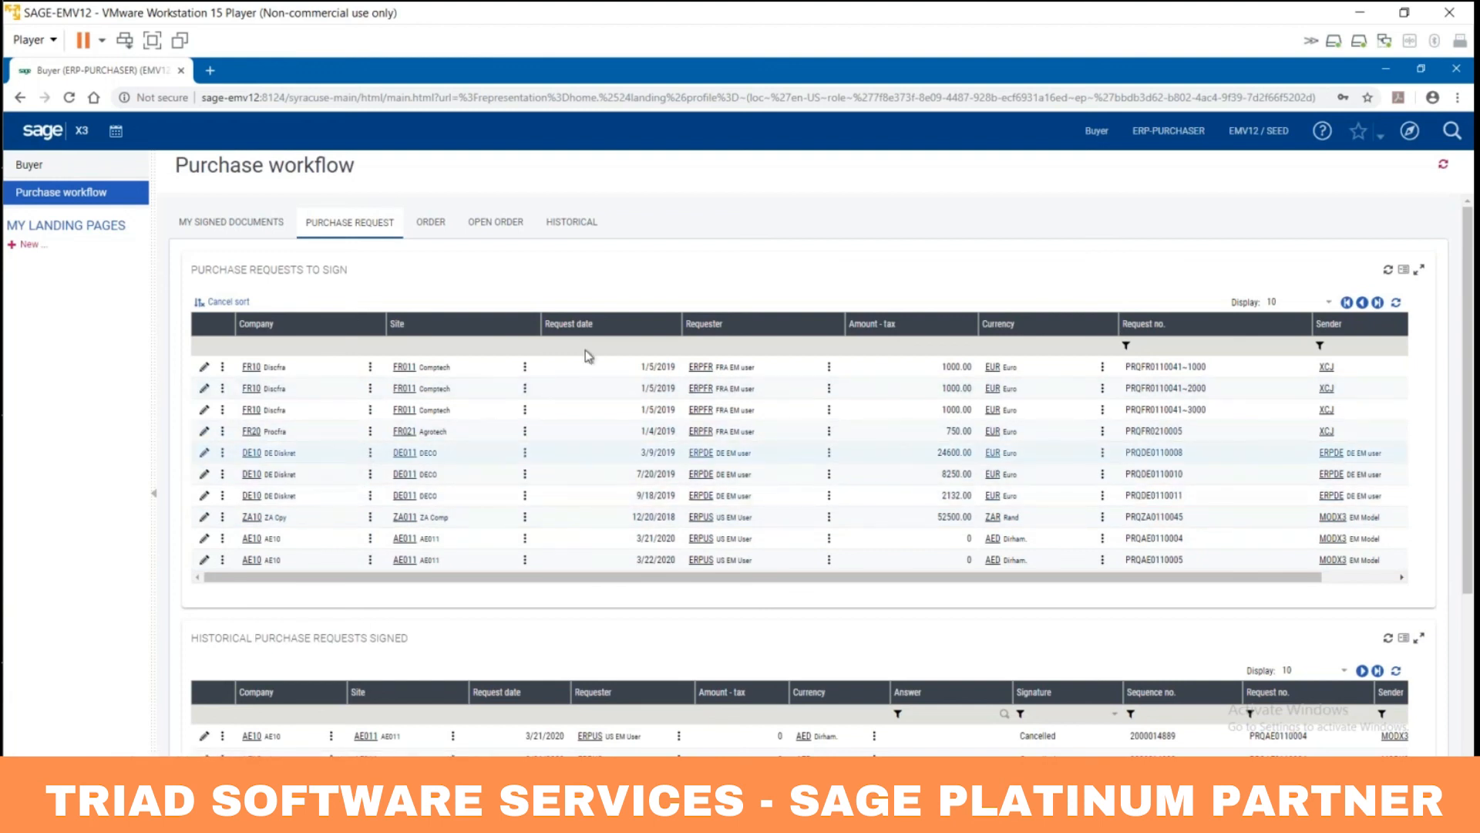
Step: Minimize Chrome and bring back Outlook's PRQAE0110004 signing email
{"action": "left_click", "coordinate": [1386, 71]}
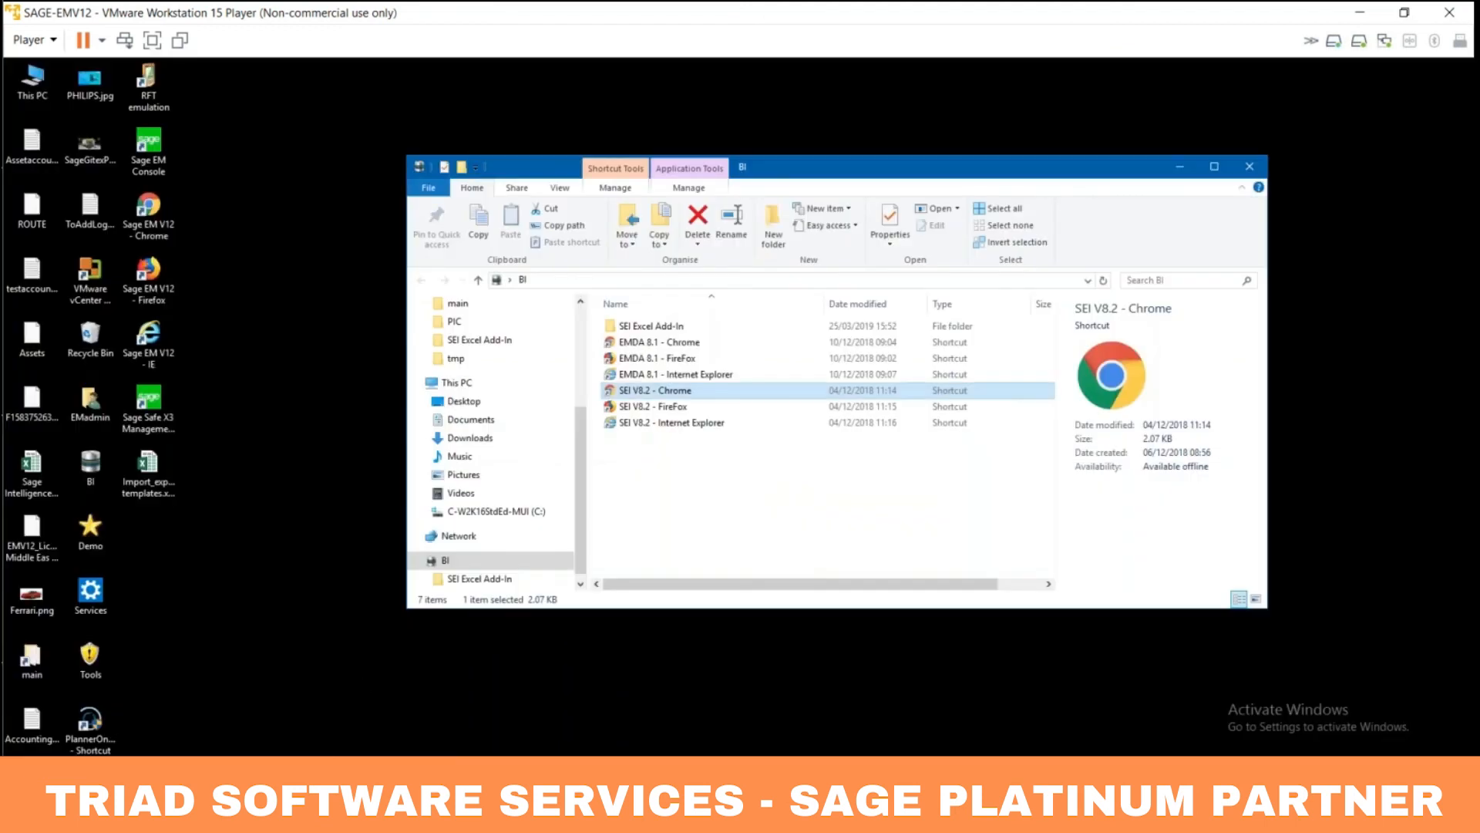
{"action": "left_click", "coordinate": [316, 775]}
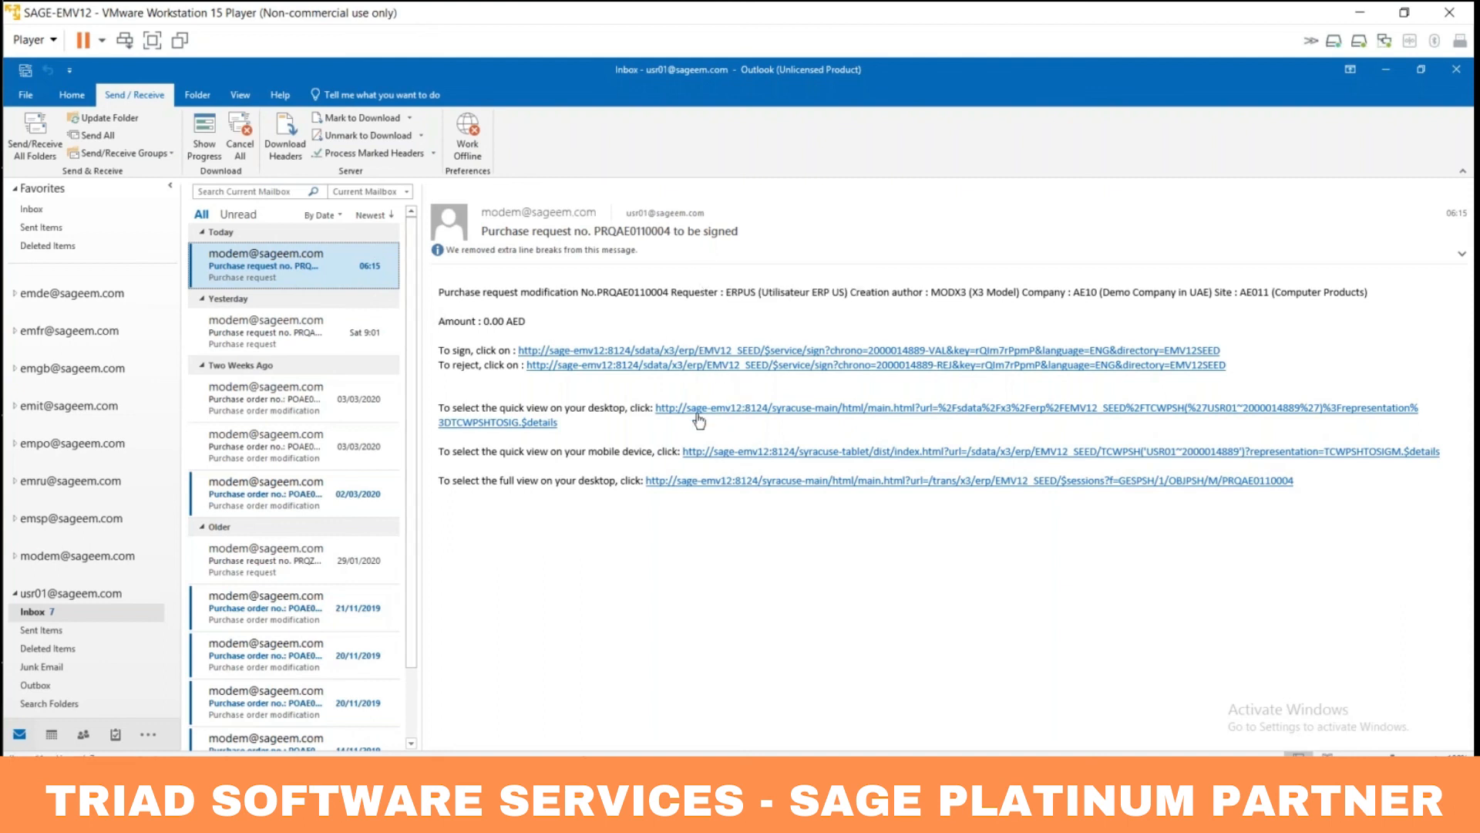
Step: Open PRQAE0110004 in Sage X3 Mobile full screen and reveal its Accept and Reject actions
{"action": "left_click", "coordinate": [747, 457]}
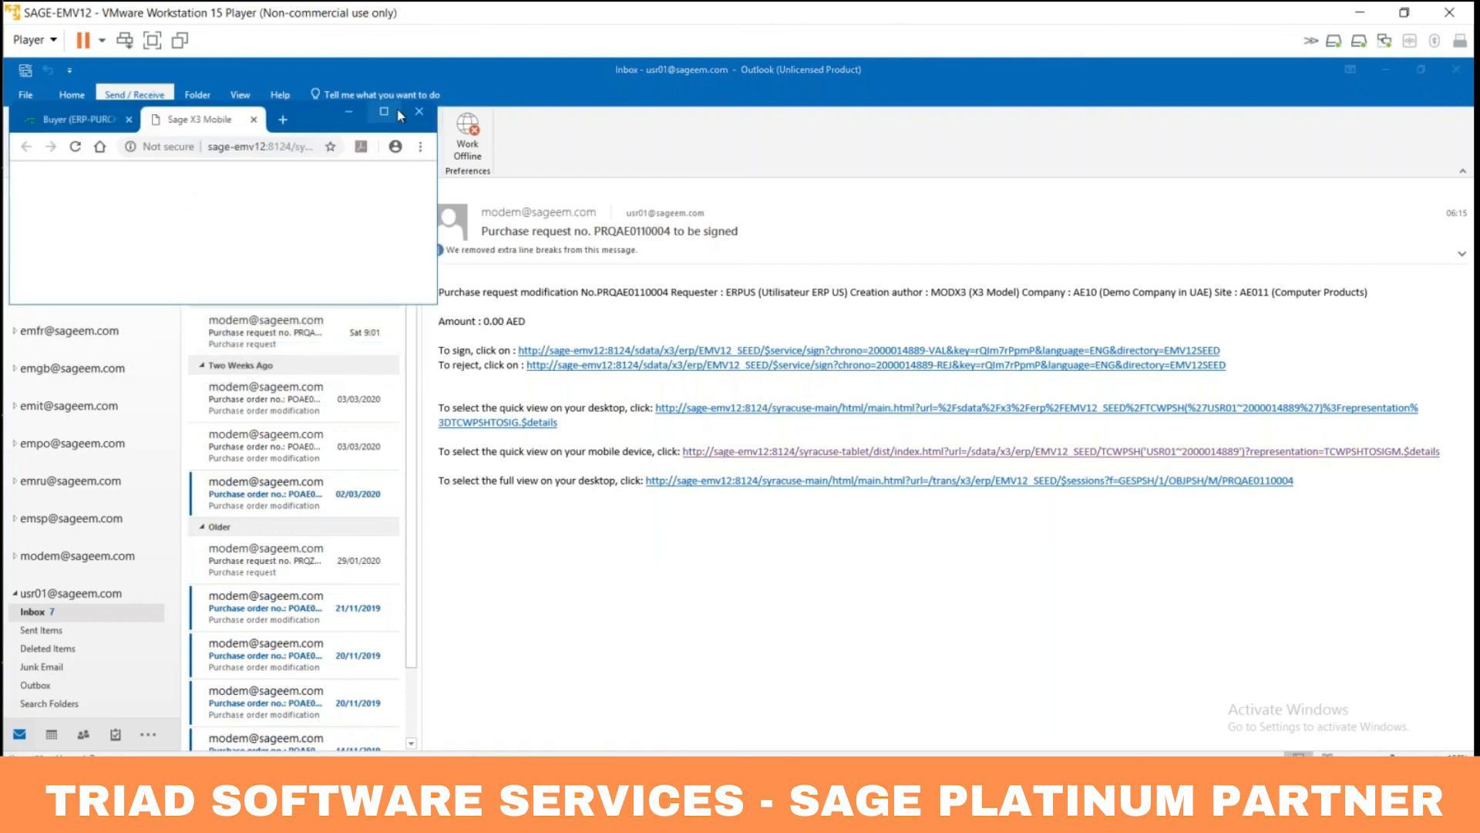
{"action": "left_click", "coordinate": [384, 112]}
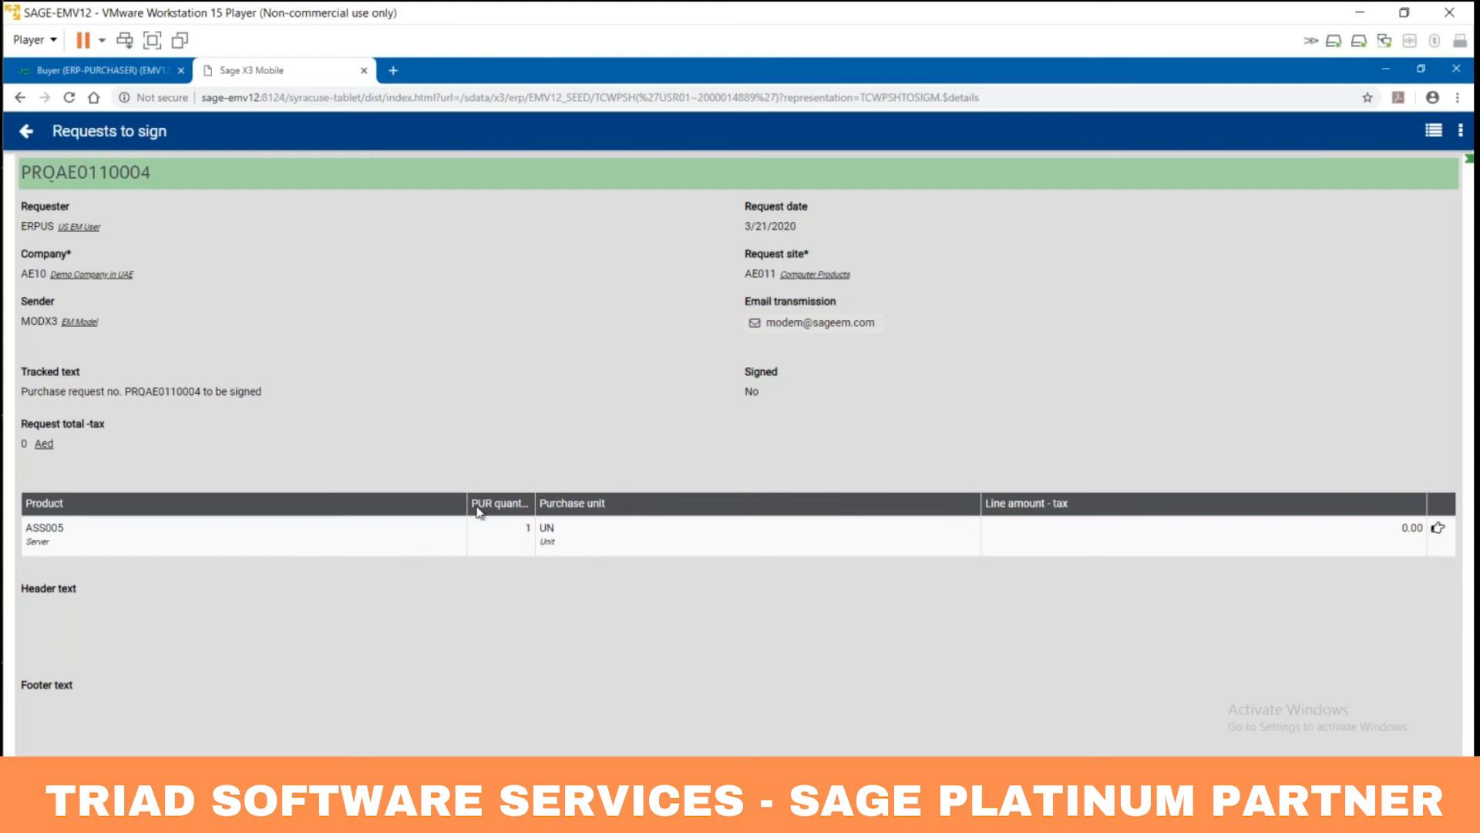
{"action": "left_click", "coordinate": [1458, 133]}
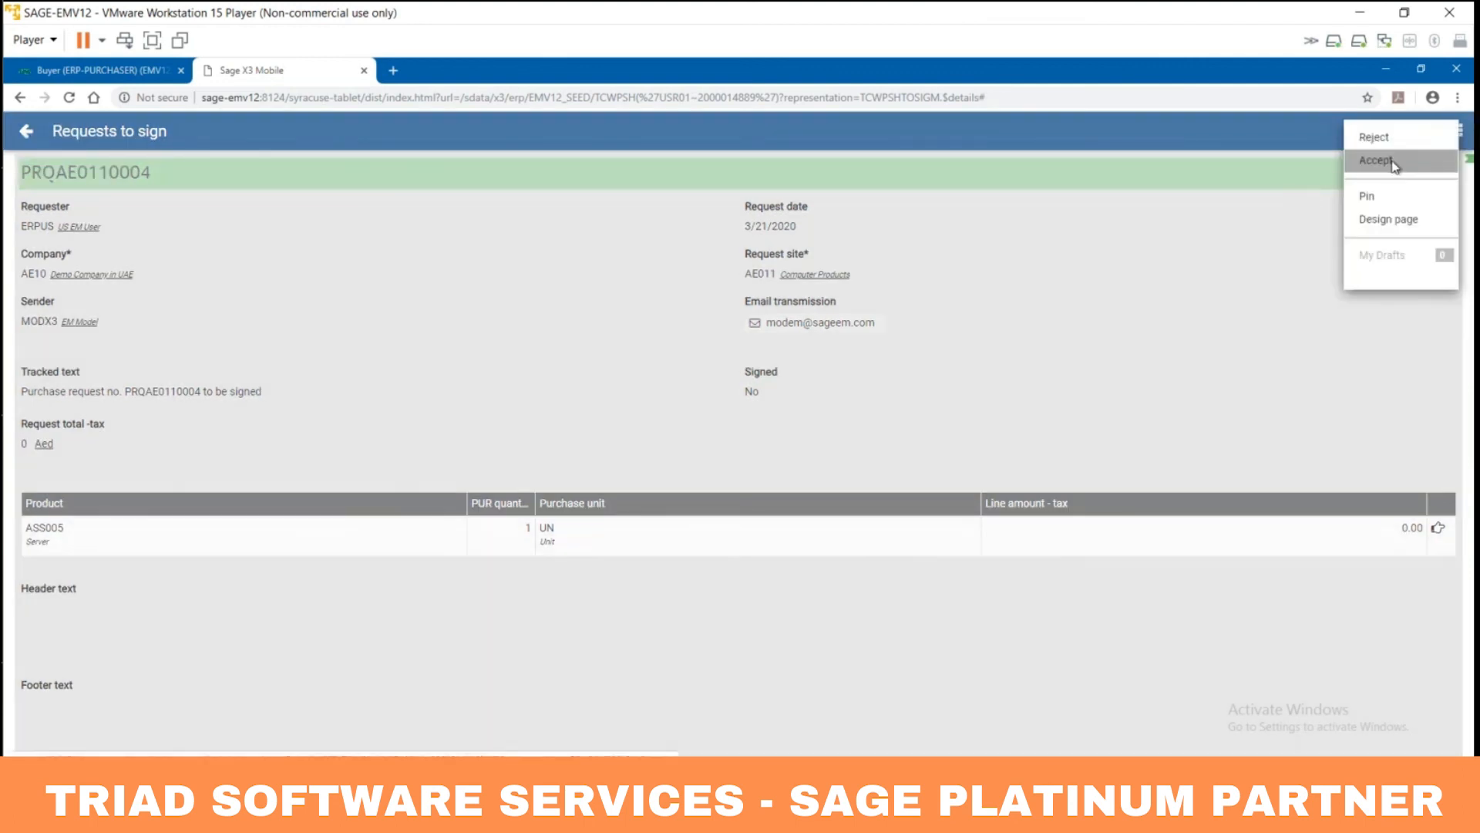